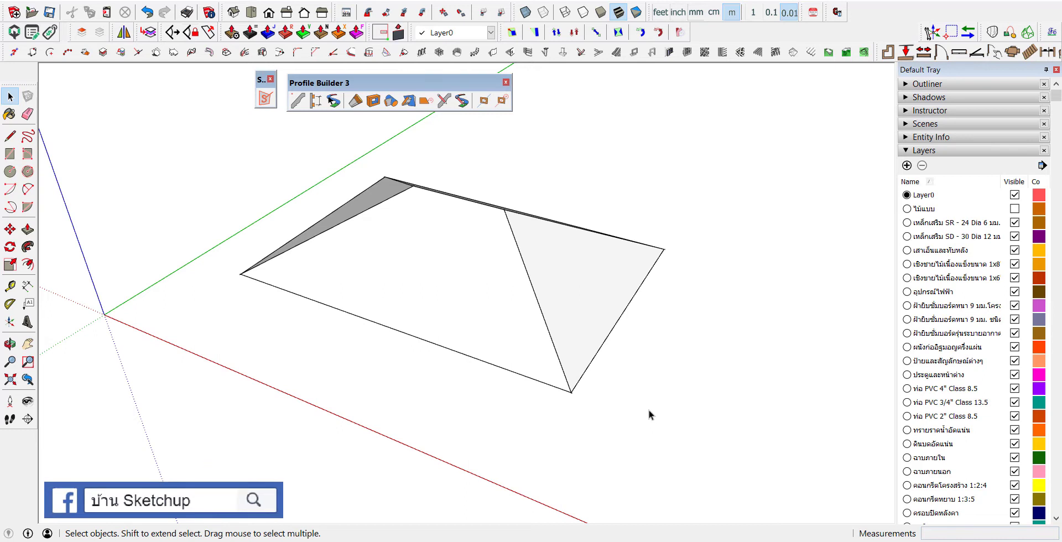
Step: View the roof from higher up and search the 3D Warehouse for 'c pac'
{"action": "middle_click_drag", "start_coordinate": [489, 180], "coordinate": [507, 262]}
{"action": "scroll", "coordinate": [511, 266], "scroll_direction": "up", "scroll_amount": 2}
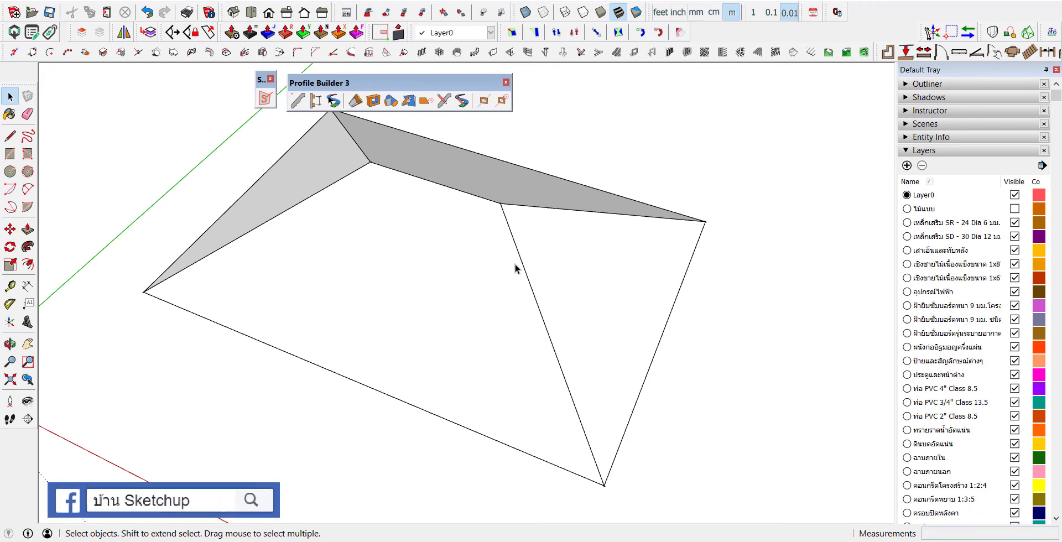
{"action": "middle_click_drag", "start_coordinate": [515, 269], "coordinate": [454, 325]}
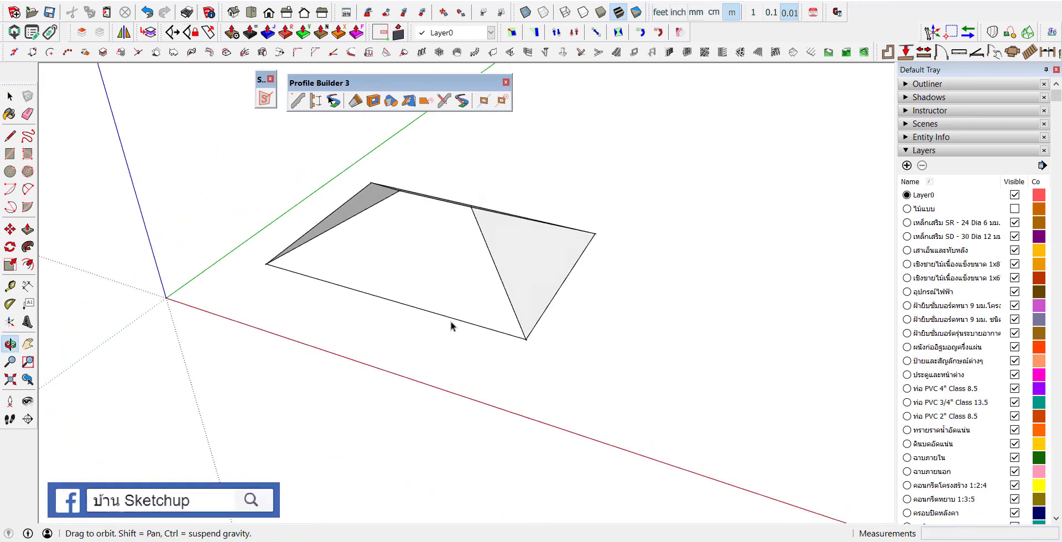
{"action": "scroll", "coordinate": [499, 288], "scroll_direction": "up", "scroll_amount": 1}
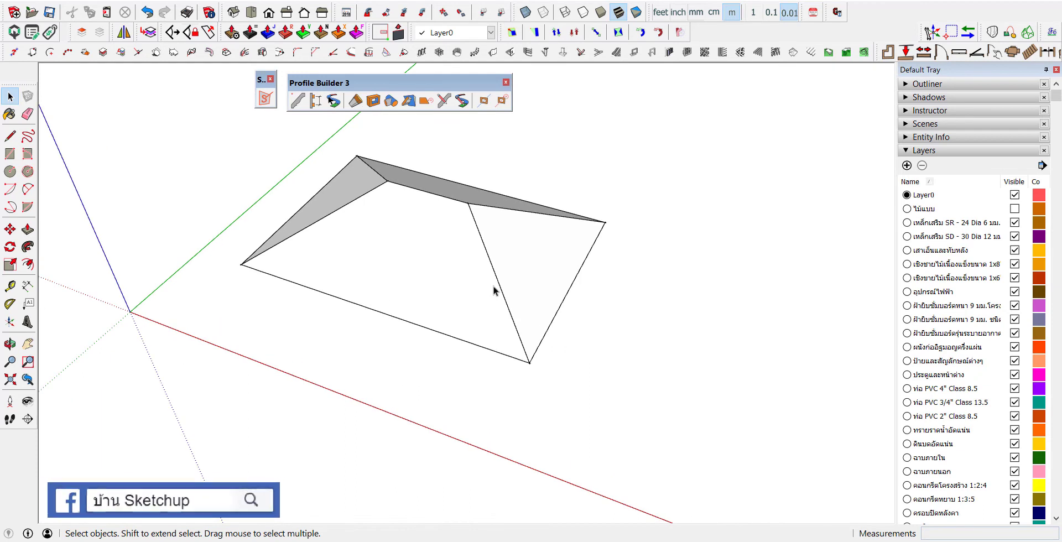
{"action": "left_click", "coordinate": [176, 1]}
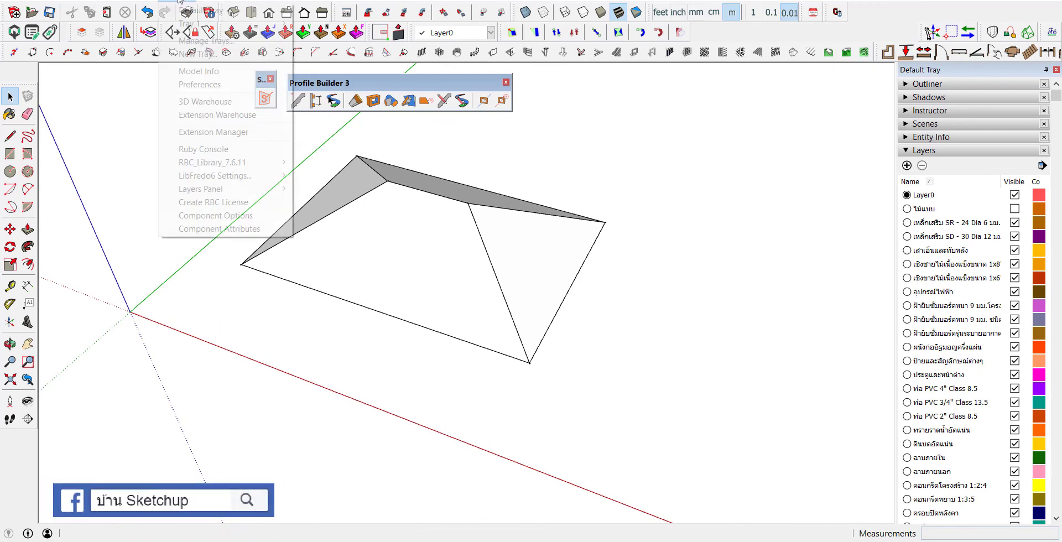
{"action": "left_click", "coordinate": [243, 105]}
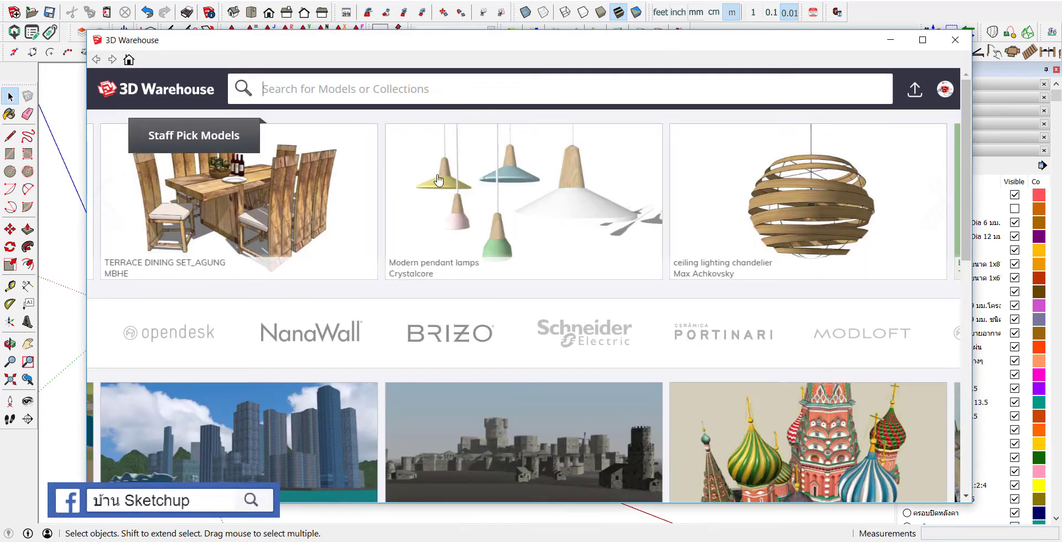
{"action": "type", "text": "c pa"}
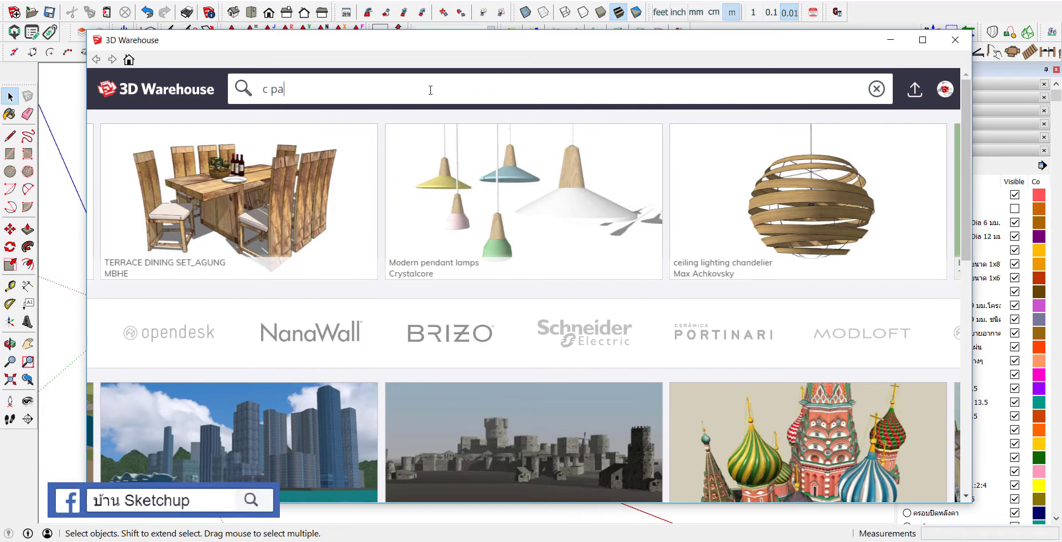
{"action": "type", "text": "c"}
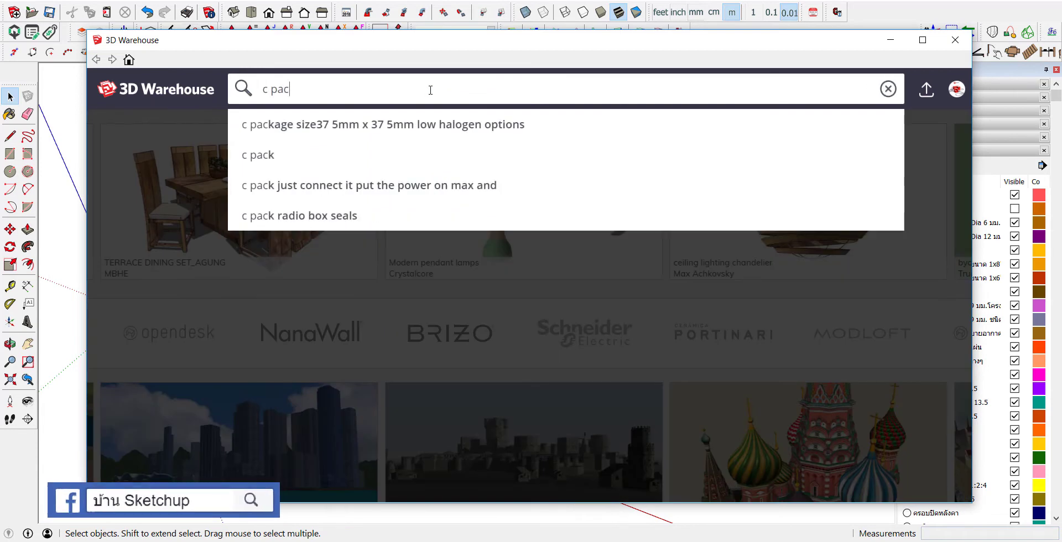
{"action": "key", "text": "Return"}
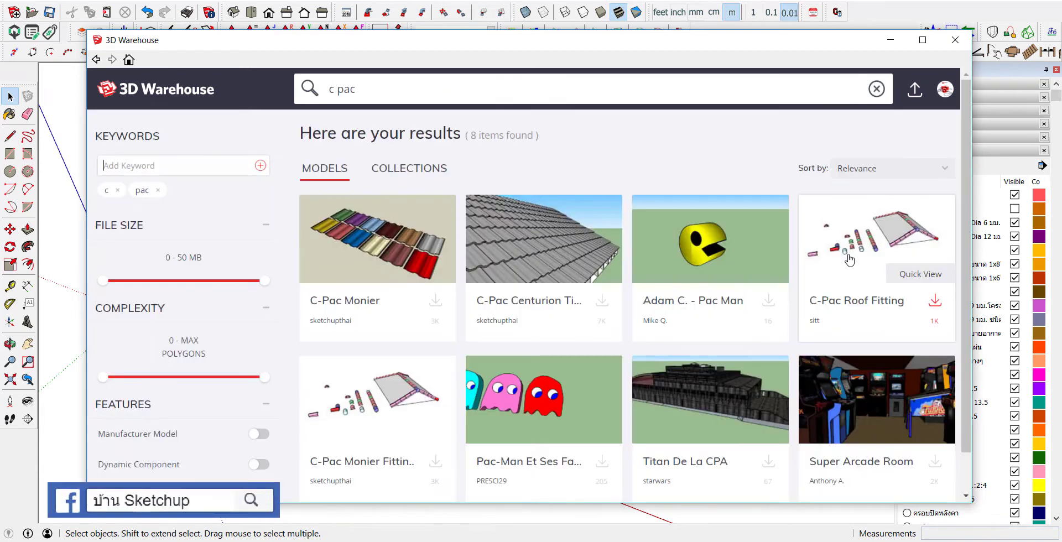
Step: Download the C-Pac Roof Fitting model and load it into the SketchUp model
{"action": "left_click", "coordinate": [856, 224]}
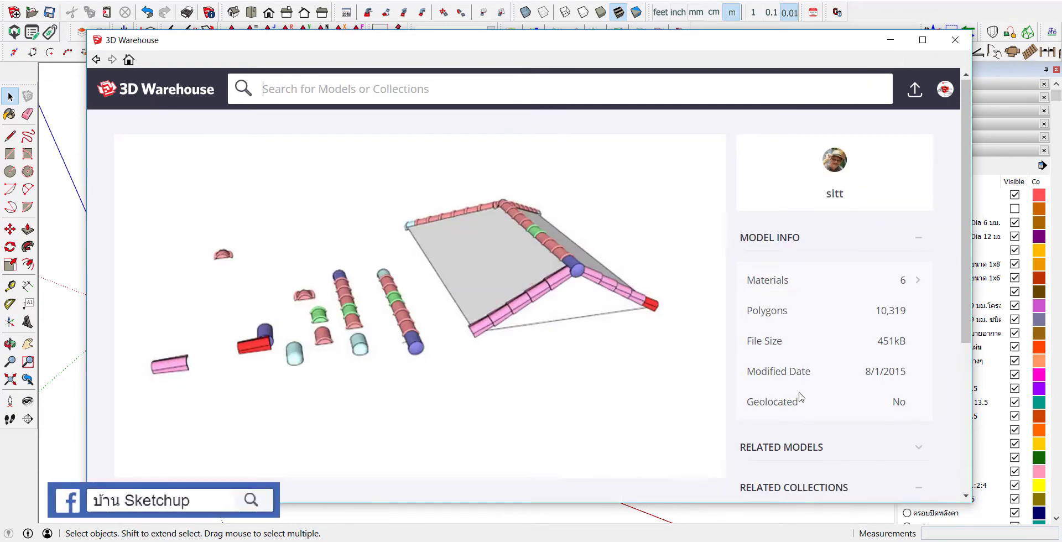
{"action": "scroll", "coordinate": [802, 403], "scroll_direction": "down", "scroll_amount": 4}
{"action": "left_click", "coordinate": [673, 299]}
{"action": "left_click", "coordinate": [469, 309]}
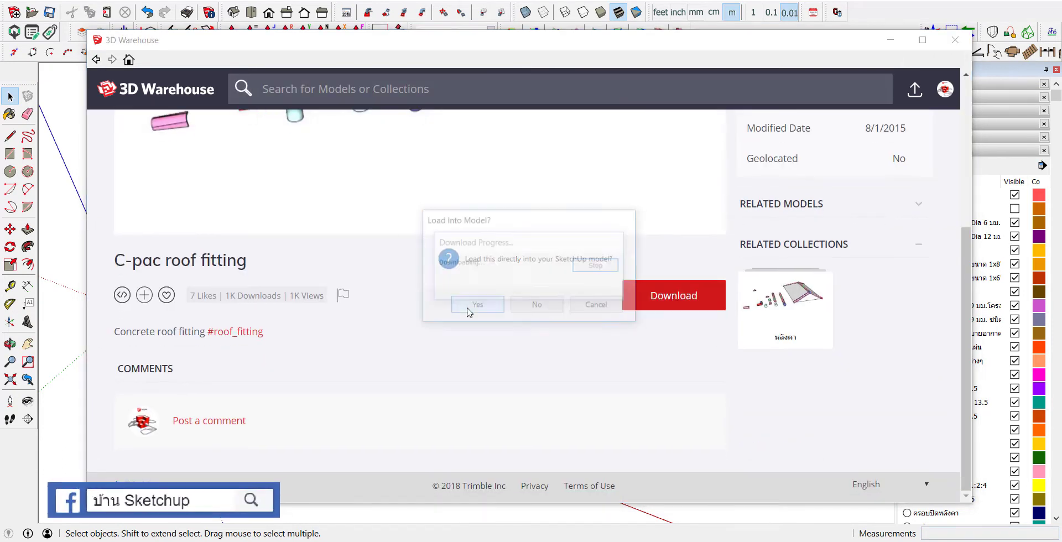
Step: Place the roof fitting beside the hip roof and explode it into loose parts
{"action": "scroll", "coordinate": [522, 261], "scroll_direction": "down", "scroll_amount": 4}
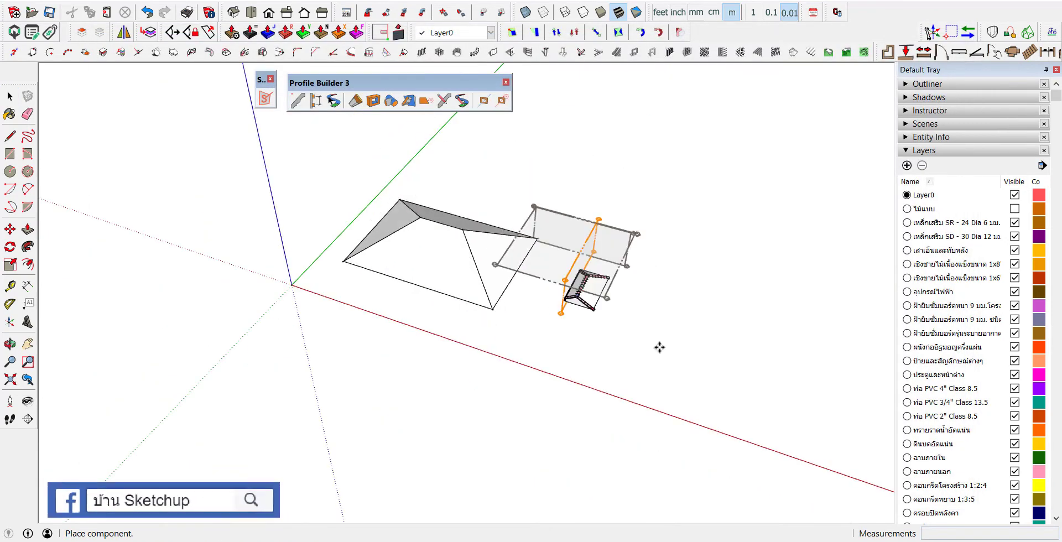
{"action": "left_click", "coordinate": [579, 325]}
{"action": "scroll", "coordinate": [599, 324], "scroll_direction": "up", "scroll_amount": 5}
{"action": "key", "text": "space"}
{"action": "right_click", "coordinate": [598, 323]}
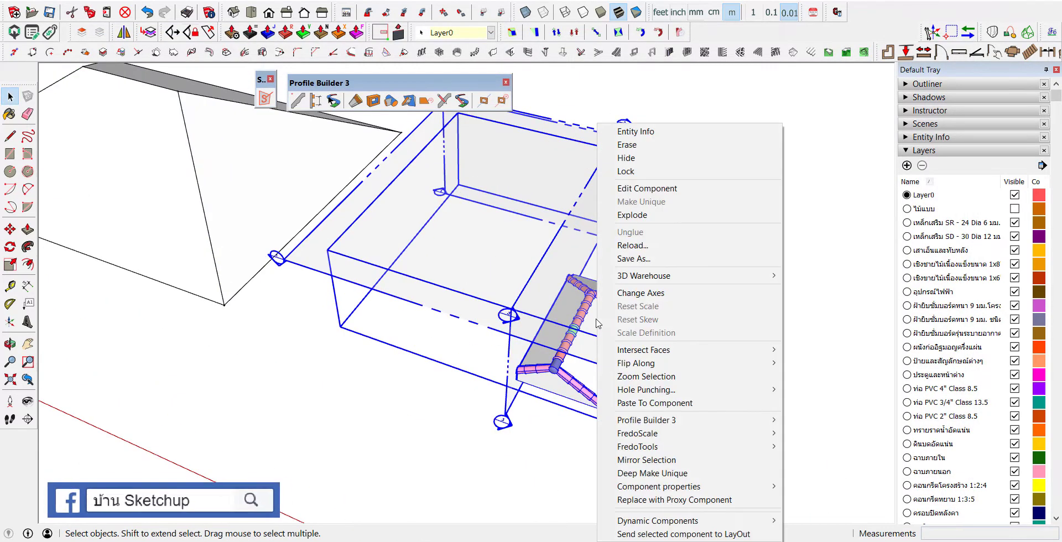
{"action": "left_click", "coordinate": [633, 215]}
Step: Erase the fitting's section planes and guide lines
{"action": "scroll", "coordinate": [608, 232], "scroll_direction": "down", "scroll_amount": 3}
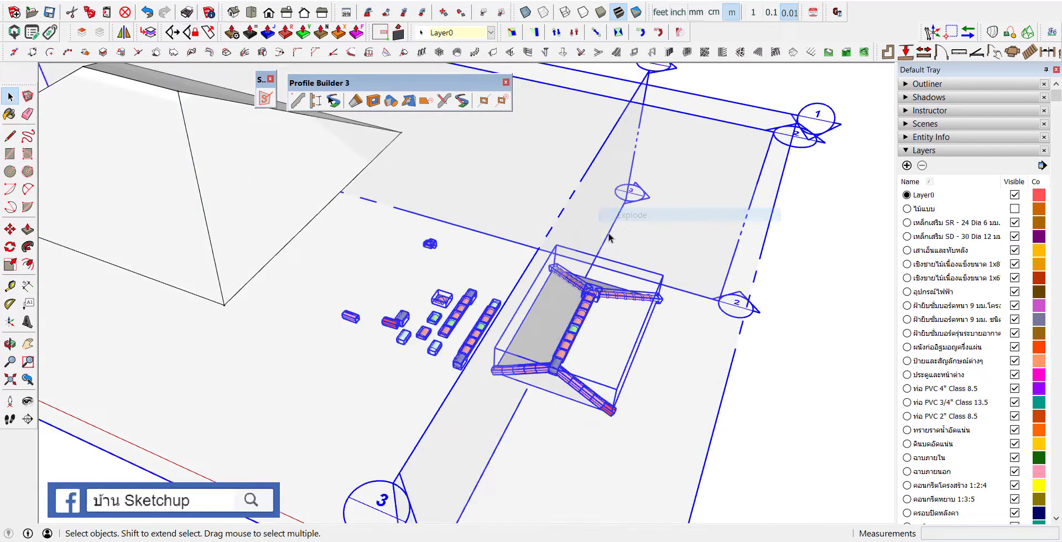
{"action": "scroll", "coordinate": [577, 242], "scroll_direction": "up", "scroll_amount": 1}
{"action": "key", "text": "e"}
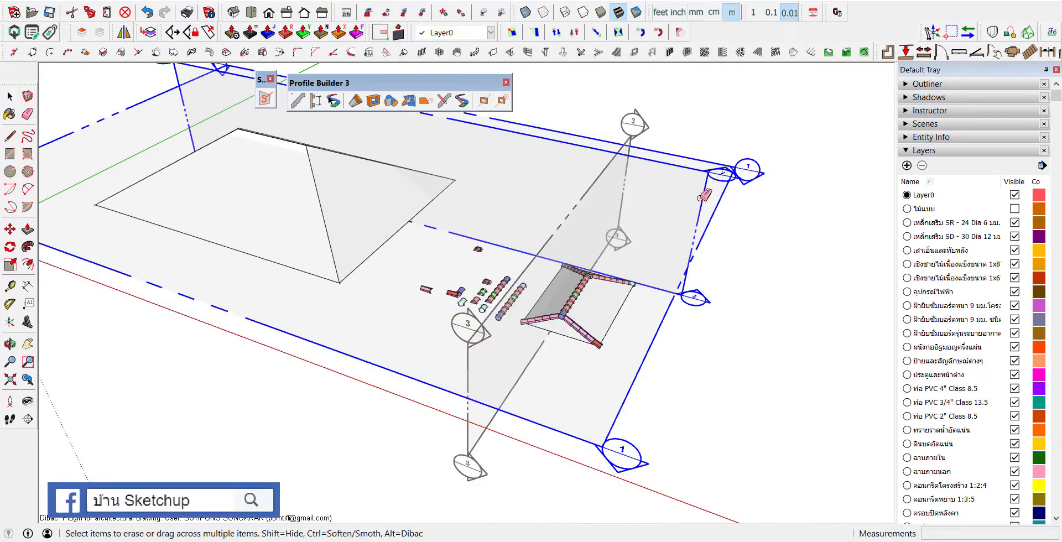
{"action": "left_click", "coordinate": [682, 254]}
{"action": "left_click", "coordinate": [617, 154]}
{"action": "scroll", "coordinate": [459, 291], "scroll_direction": "up", "scroll_amount": 3}
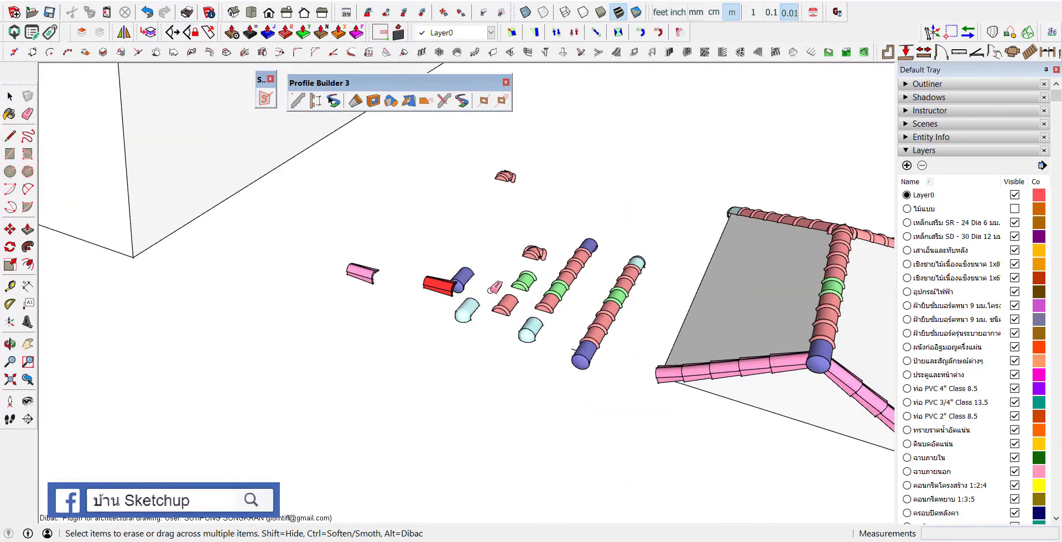
{"action": "scroll", "coordinate": [468, 290], "scroll_direction": "up", "scroll_amount": 3}
{"action": "scroll", "coordinate": [420, 288], "scroll_direction": "down", "scroll_amount": 3}
{"action": "key", "text": "space"}
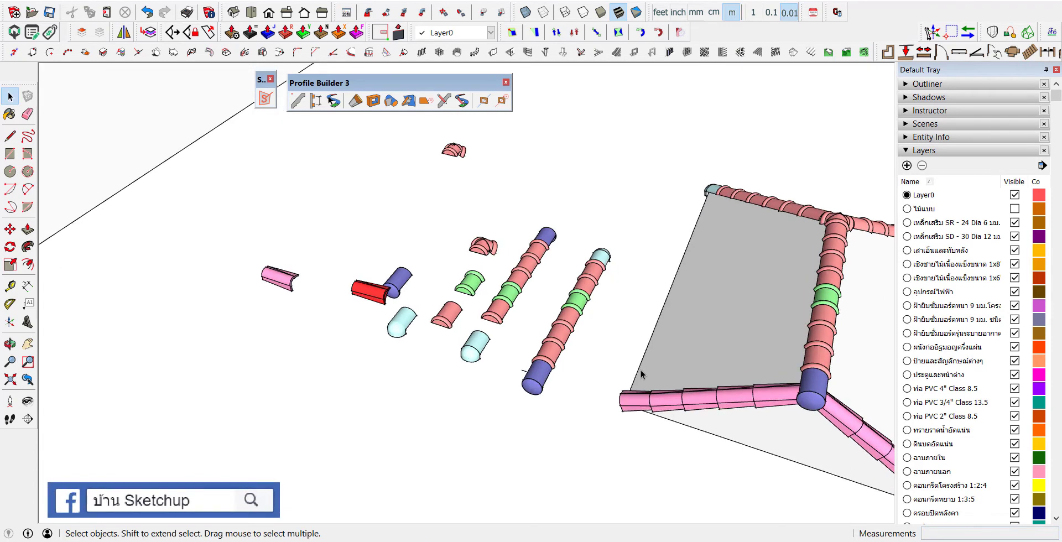
Step: Select the cyan end cap of the pipe and pan the model to the right
{"action": "middle_click_drag", "start_coordinate": [609, 296], "coordinate": [591, 295]}
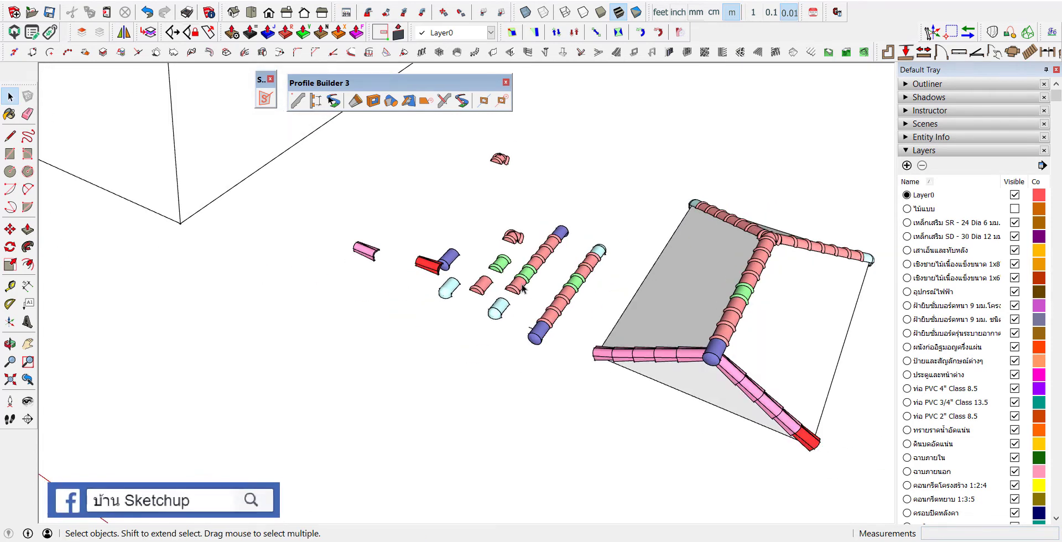
{"action": "scroll", "coordinate": [581, 309], "scroll_direction": "up", "scroll_amount": 3}
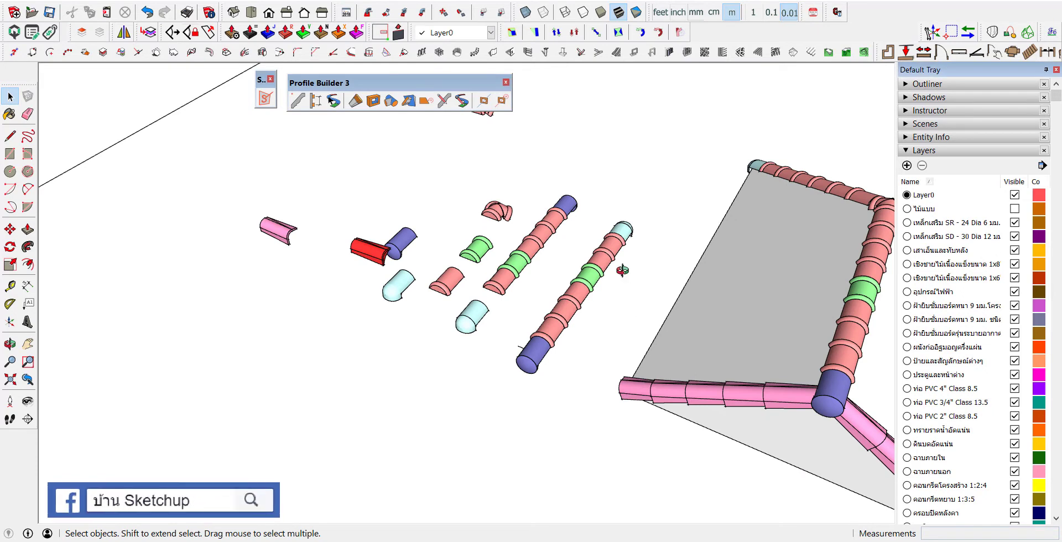
{"action": "scroll", "coordinate": [622, 268], "scroll_direction": "up", "scroll_amount": 3}
{"action": "scroll", "coordinate": [725, 311], "scroll_direction": "up", "scroll_amount": 2}
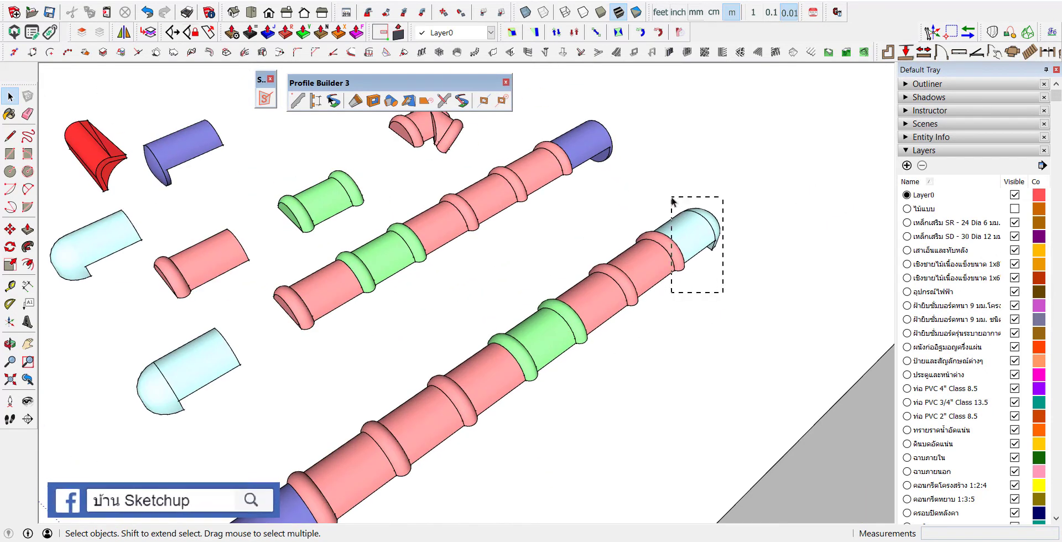
{"action": "left_click_drag", "start_coordinate": [673, 201], "coordinate": [675, 208]}
{"action": "scroll", "coordinate": [698, 232], "scroll_direction": "down", "scroll_amount": 2}
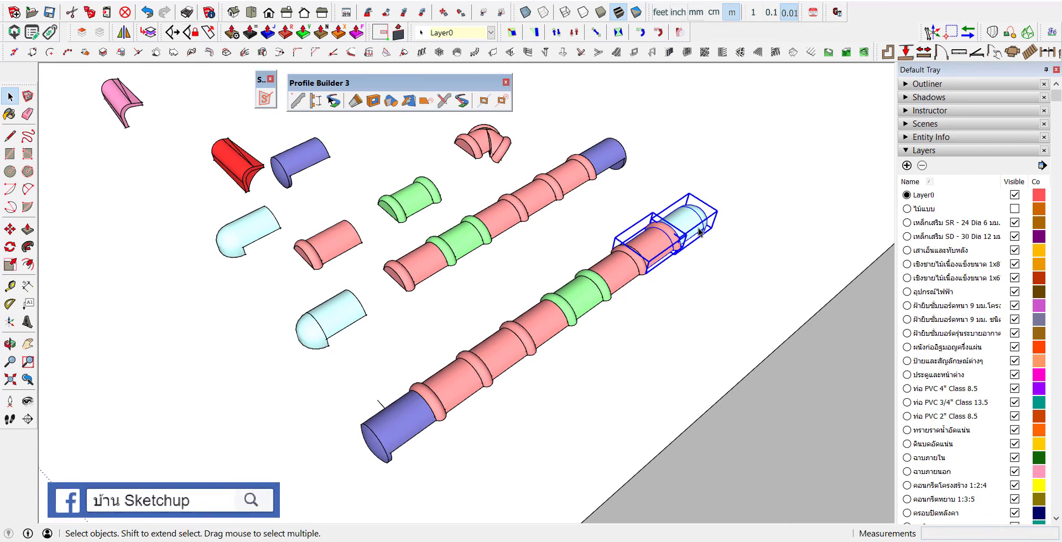
{"action": "scroll", "coordinate": [754, 289], "scroll_direction": "down", "scroll_amount": 5}
{"action": "mouse_move", "coordinate": [581, 280]}
{"action": "middle_mouse_down"}
{"action": "mouse_move", "coordinate": [569, 301]}
{"action": "mouse_move", "coordinate": [502, 185]}
{"action": "mouse_move", "coordinate": [356, 244]}
{"action": "middle_mouse_up"}
{"action": "scroll", "coordinate": [415, 273], "scroll_direction": "up", "scroll_amount": 2}
{"action": "scroll", "coordinate": [430, 284], "scroll_direction": "up", "scroll_amount": 2}
{"action": "scroll", "coordinate": [433, 285], "scroll_direction": "up", "scroll_amount": 2}
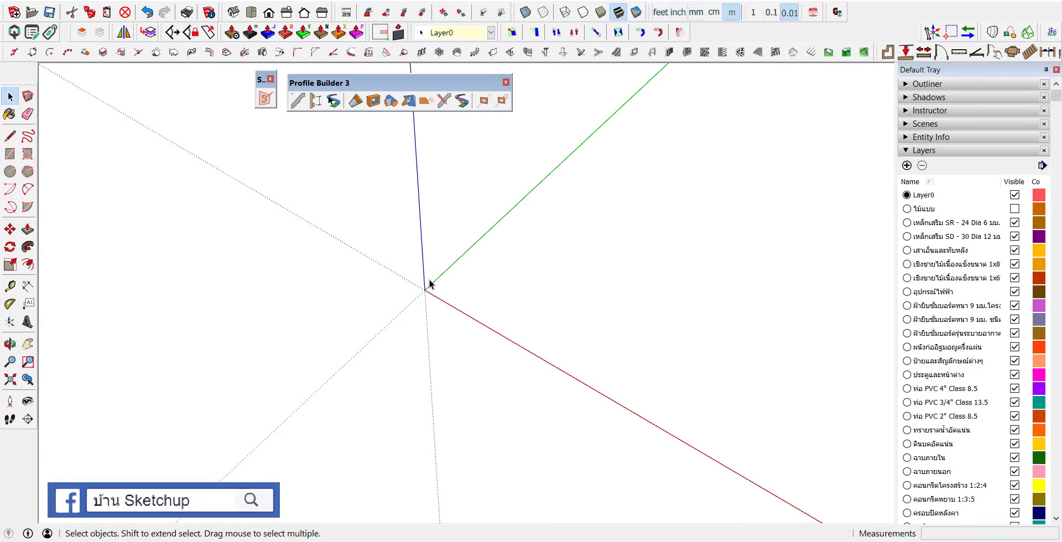
Step: Paste the copied pink and cyan tile pieces near the origin
{"action": "key", "text": "ctrl+v"}
{"action": "left_click", "coordinate": [462, 298]}
{"action": "key", "text": "m"}
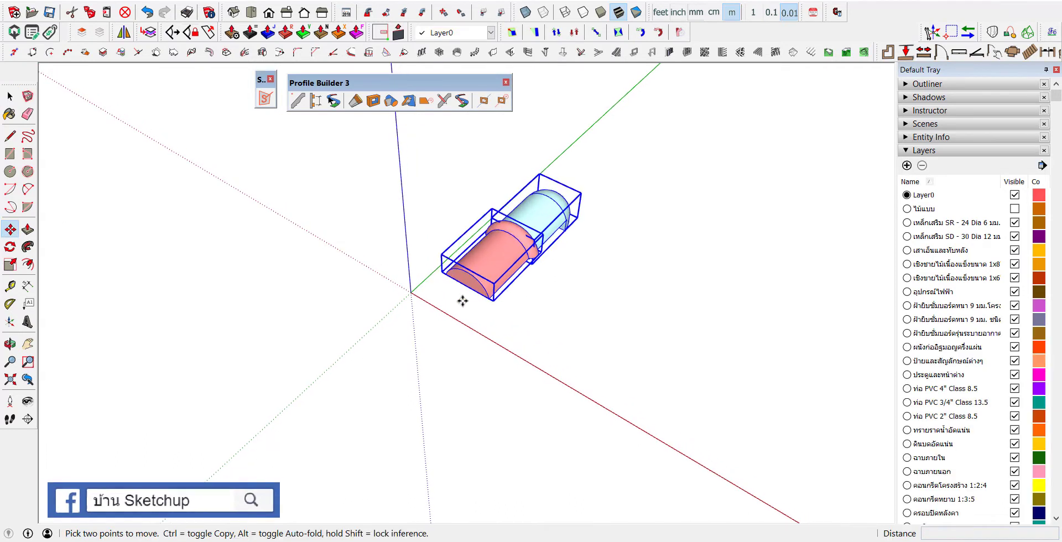
{"action": "scroll", "coordinate": [463, 301], "scroll_direction": "up", "scroll_amount": 2}
{"action": "scroll", "coordinate": [462, 299], "scroll_direction": "up", "scroll_amount": 2}
{"action": "left_click", "coordinate": [463, 284]}
{"action": "middle_click_drag", "start_coordinate": [463, 284], "coordinate": [328, 281], "text": "shift"}
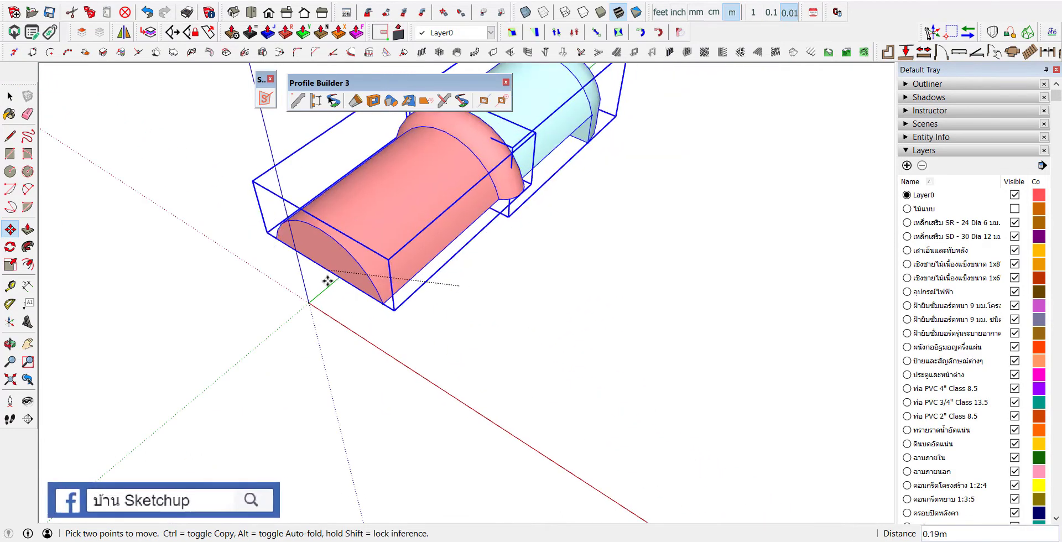
{"action": "middle_click_drag", "start_coordinate": [476, 252], "coordinate": [503, 246], "text": "shift"}
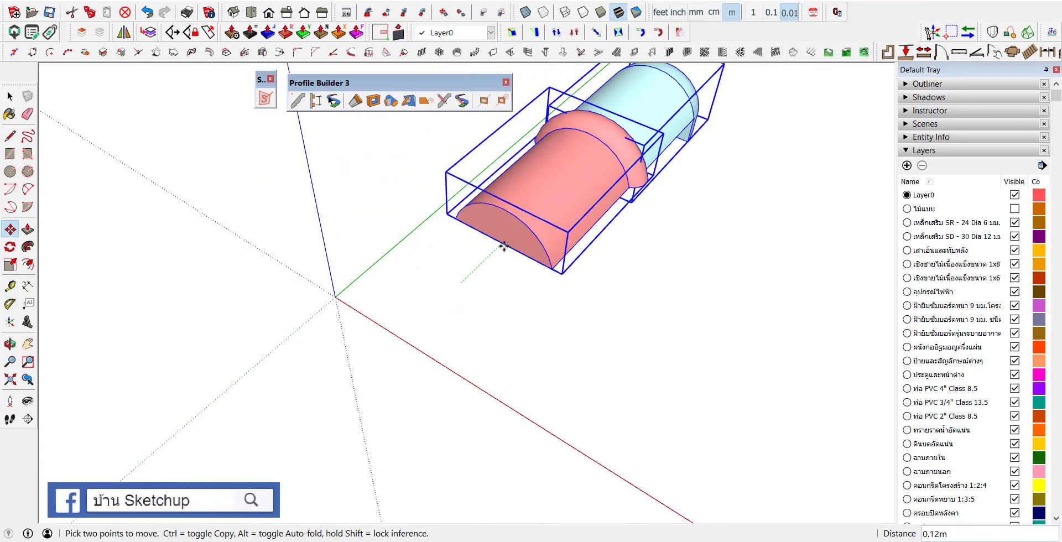
{"action": "scroll", "coordinate": [462, 276], "scroll_direction": "up", "scroll_amount": 2}
{"action": "key", "text": "Escape"}
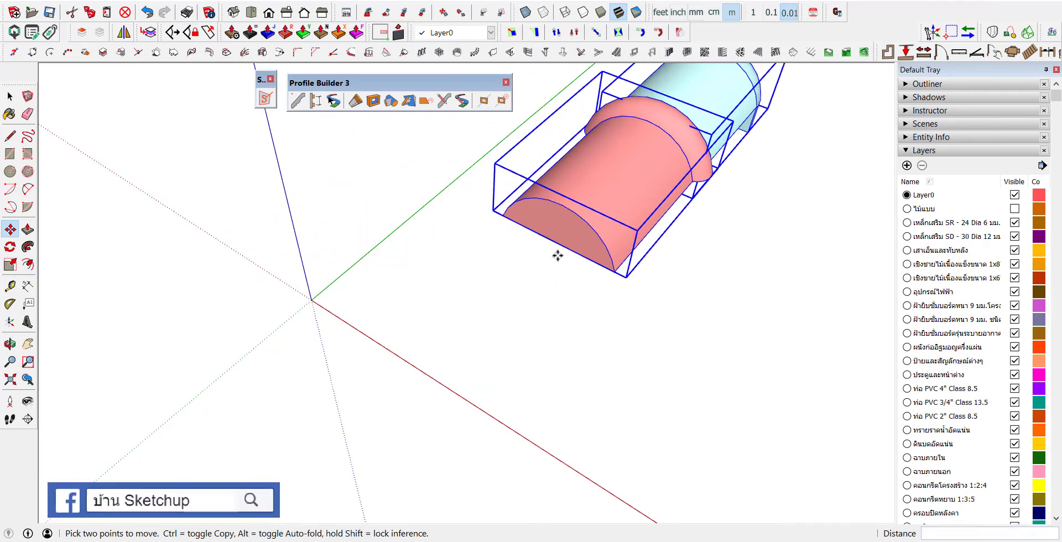
Step: Move-copy the tile pair from its front corner onto the model origin
{"action": "left_click", "coordinate": [555, 244]}
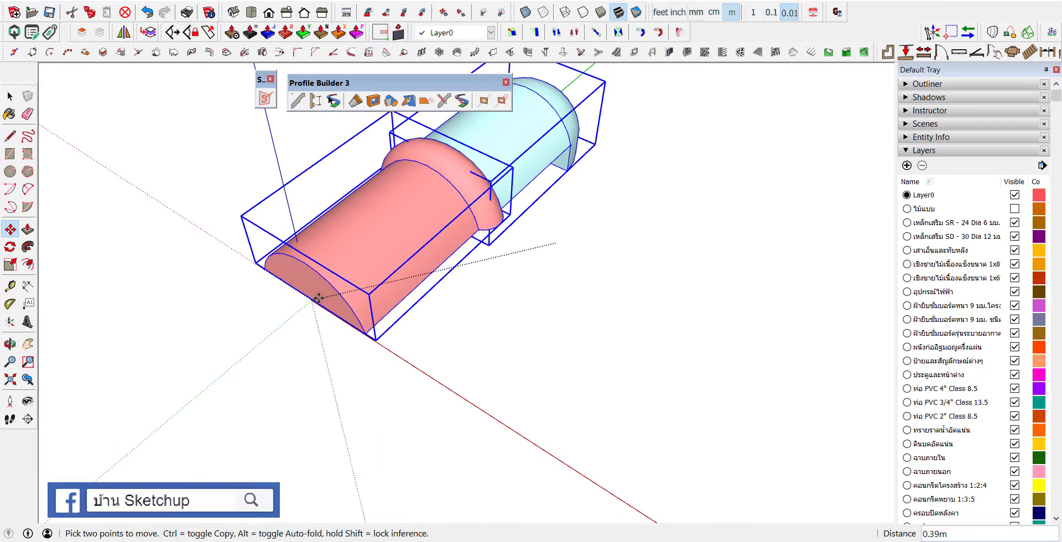
{"action": "scroll", "coordinate": [318, 299], "scroll_direction": "down", "scroll_amount": 3}
{"action": "scroll", "coordinate": [578, 213], "scroll_direction": "down", "scroll_amount": 2}
{"action": "key", "text": "ctrl"}
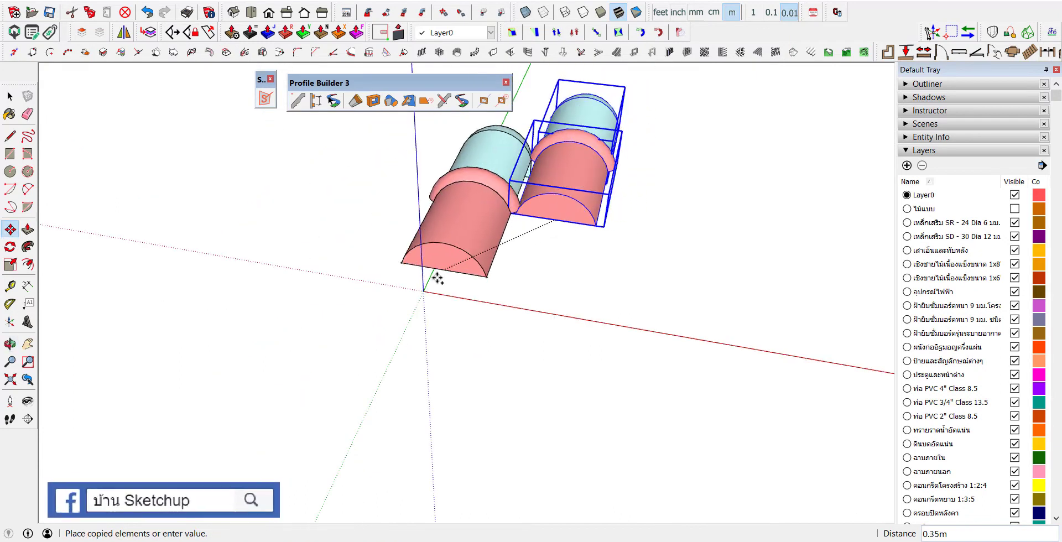
{"action": "left_click", "coordinate": [426, 287]}
Step: Erase the leftover tile pair on the right
{"action": "key", "text": "e"}
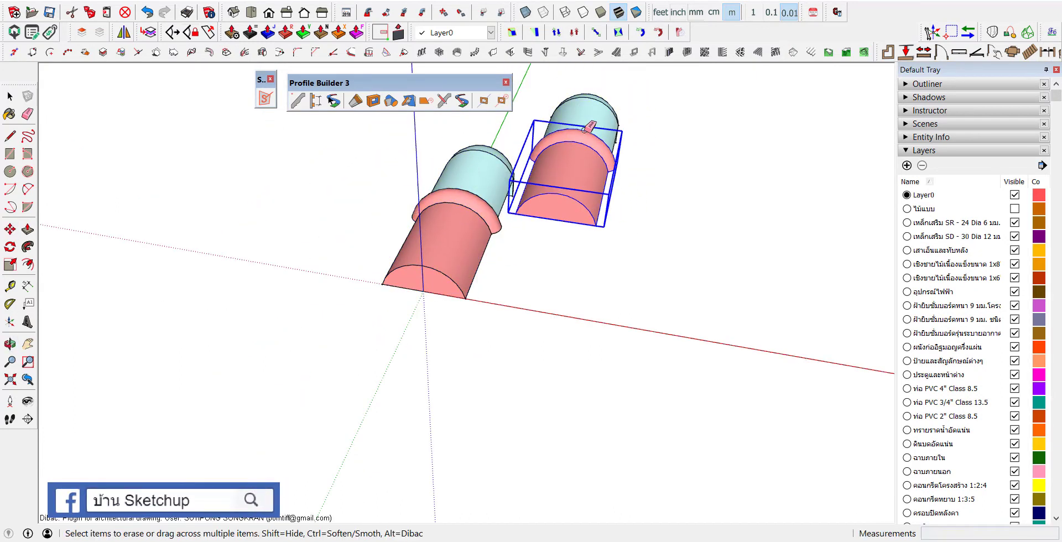
{"action": "left_click", "coordinate": [589, 127]}
{"action": "scroll", "coordinate": [628, 277], "scroll_direction": "down", "scroll_amount": 2}
{"action": "scroll", "coordinate": [676, 396], "scroll_direction": "down", "scroll_amount": 2}
{"action": "key", "text": "space"}
{"action": "scroll", "coordinate": [549, 293], "scroll_direction": "up", "scroll_amount": 3}
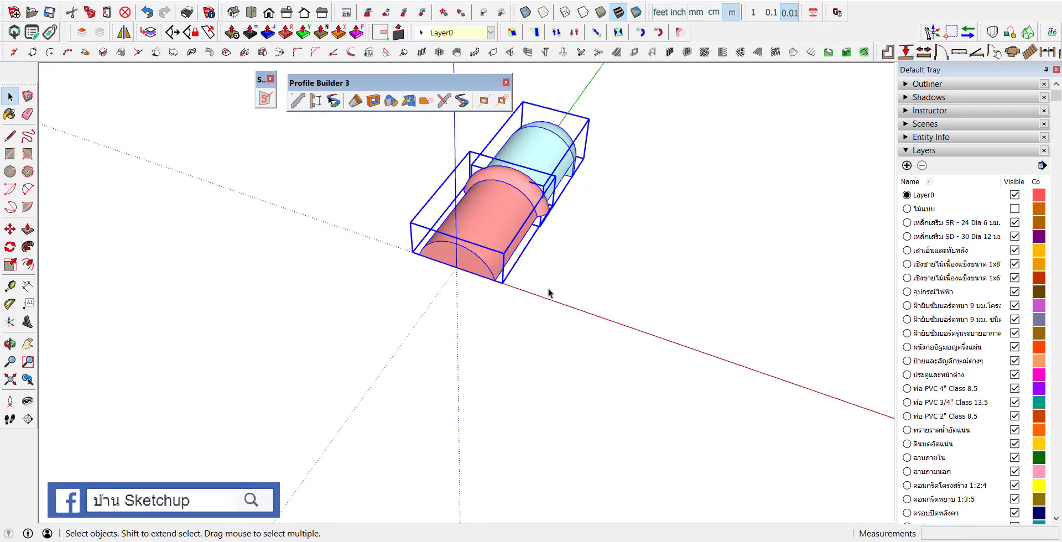
{"action": "scroll", "coordinate": [429, 235], "scroll_direction": "up", "scroll_amount": 2}
{"action": "scroll", "coordinate": [429, 232], "scroll_direction": "up", "scroll_amount": 1}
Step: Rotate the pink and cyan pieces 90° about their end edge to lie along the red axis
{"action": "key", "text": "q"}
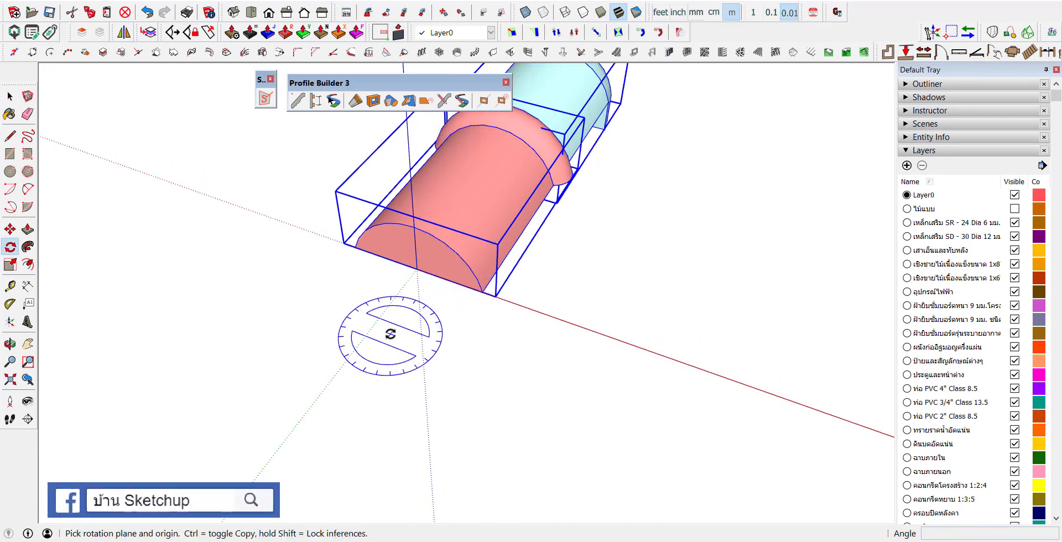
{"action": "key", "text": "Left"}
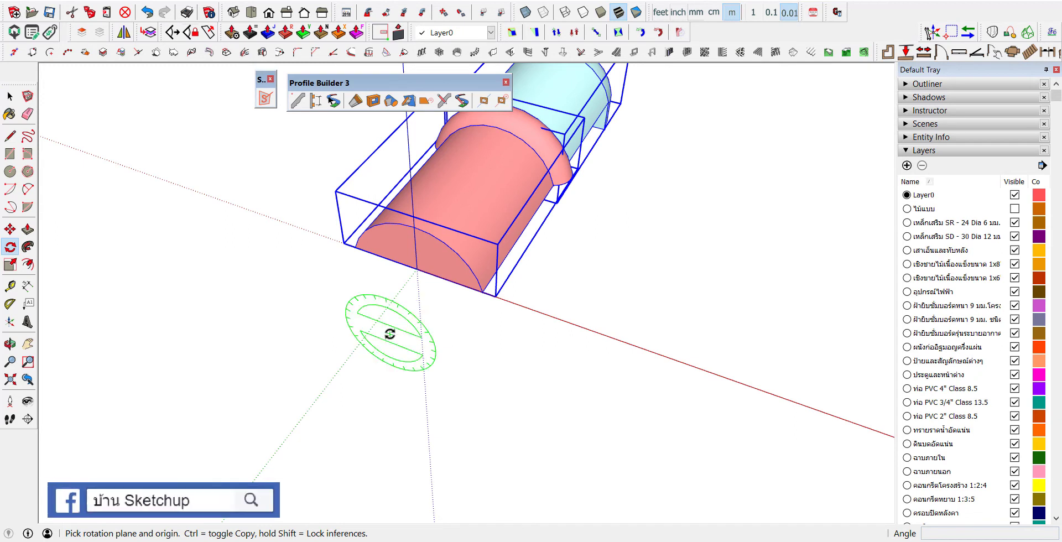
{"action": "key", "text": "Right"}
{"action": "key", "text": "Right"}
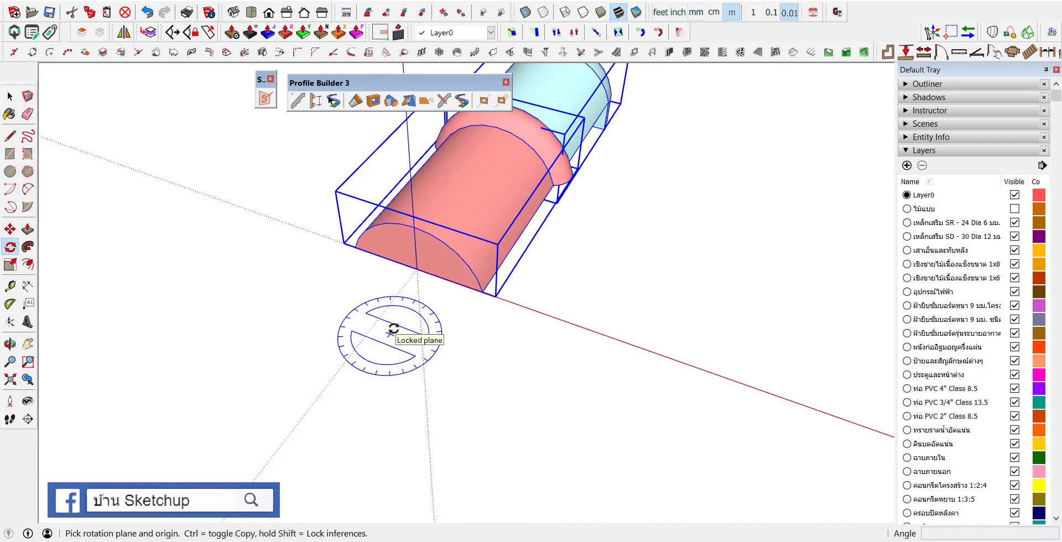
{"action": "left_click", "coordinate": [418, 270]}
{"action": "scroll", "coordinate": [418, 270], "scroll_direction": "down", "scroll_amount": 5}
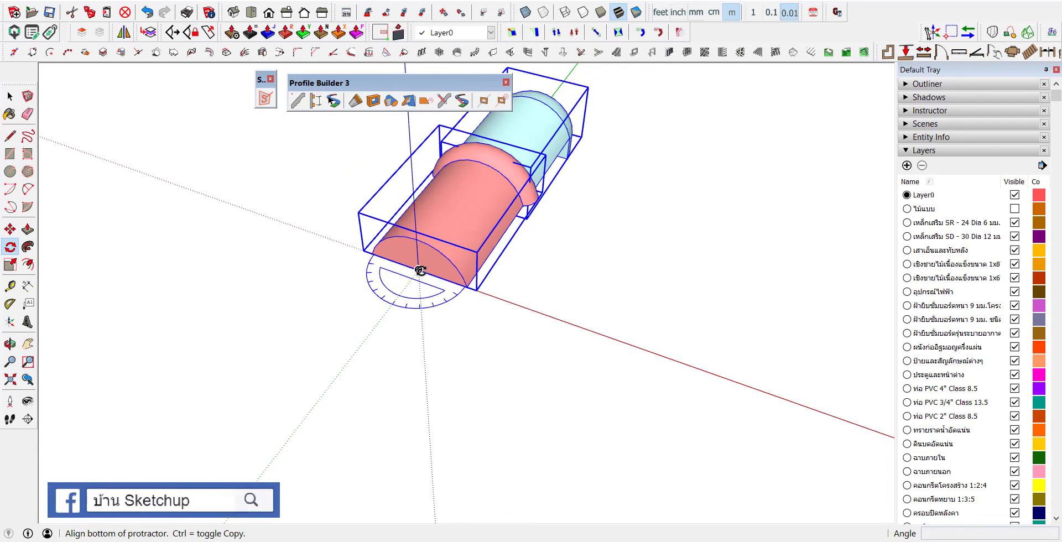
{"action": "left_click", "coordinate": [577, 145]}
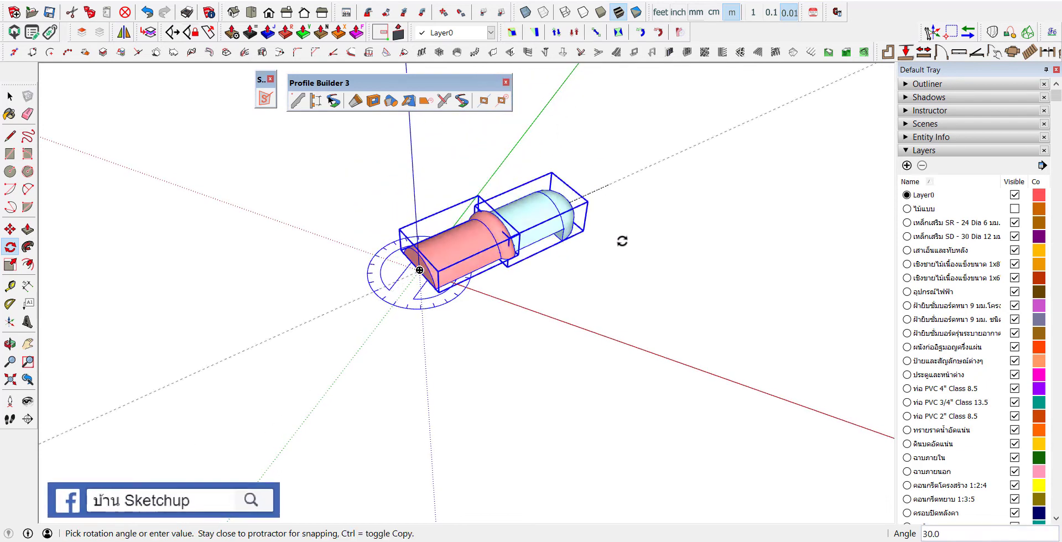
{"action": "type", "text": "90"}
{"action": "key", "text": "Return"}
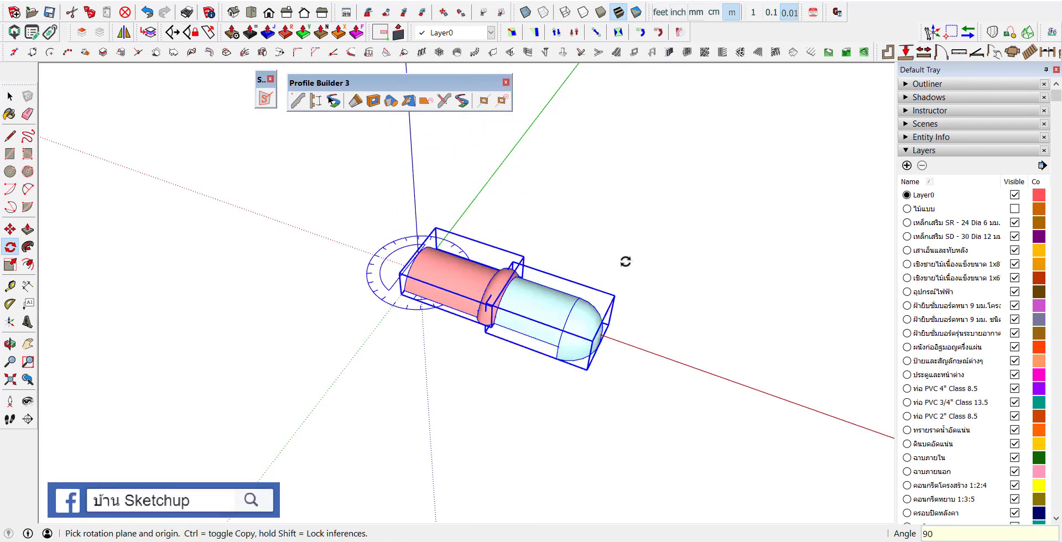
Step: View the rotated pieces from the side and right-click the pink piece
{"action": "key", "text": "space"}
{"action": "left_click", "coordinate": [645, 256]}
{"action": "mouse_move", "coordinate": [645, 255]}
{"action": "middle_mouse_down"}
{"action": "mouse_move", "coordinate": [523, 161]}
{"action": "mouse_move", "coordinate": [466, 262]}
{"action": "middle_mouse_up"}
{"action": "scroll", "coordinate": [502, 308], "scroll_direction": "down", "scroll_amount": 2}
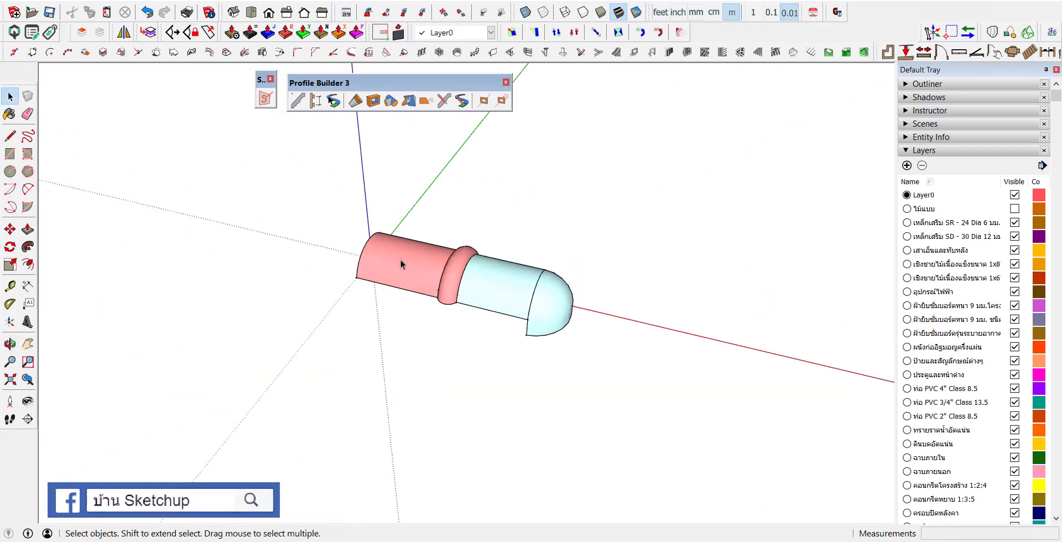
{"action": "scroll", "coordinate": [400, 260], "scroll_direction": "up", "scroll_amount": 2}
{"action": "right_click", "coordinate": [400, 260]}
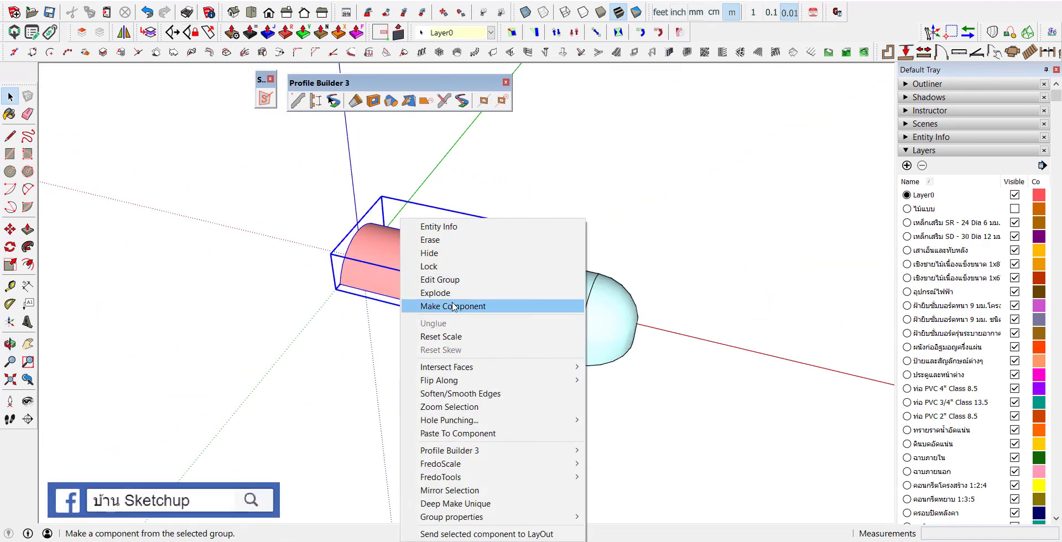
Step: Make the pink piece and the cyan piece into separate components
{"action": "left_click", "coordinate": [454, 307]}
{"action": "left_click", "coordinate": [812, 383]}
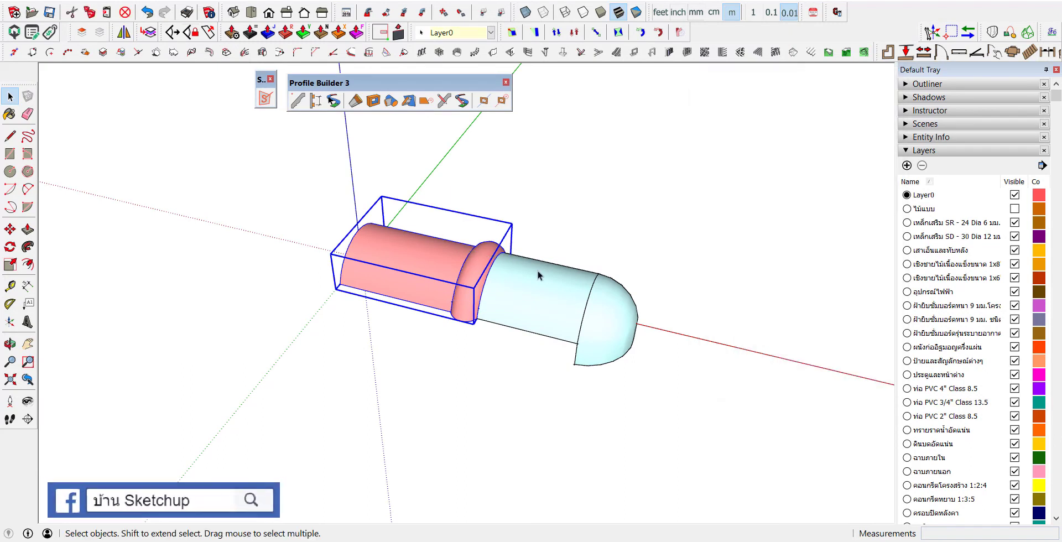
{"action": "right_click", "coordinate": [539, 275]}
{"action": "left_click", "coordinate": [607, 310]}
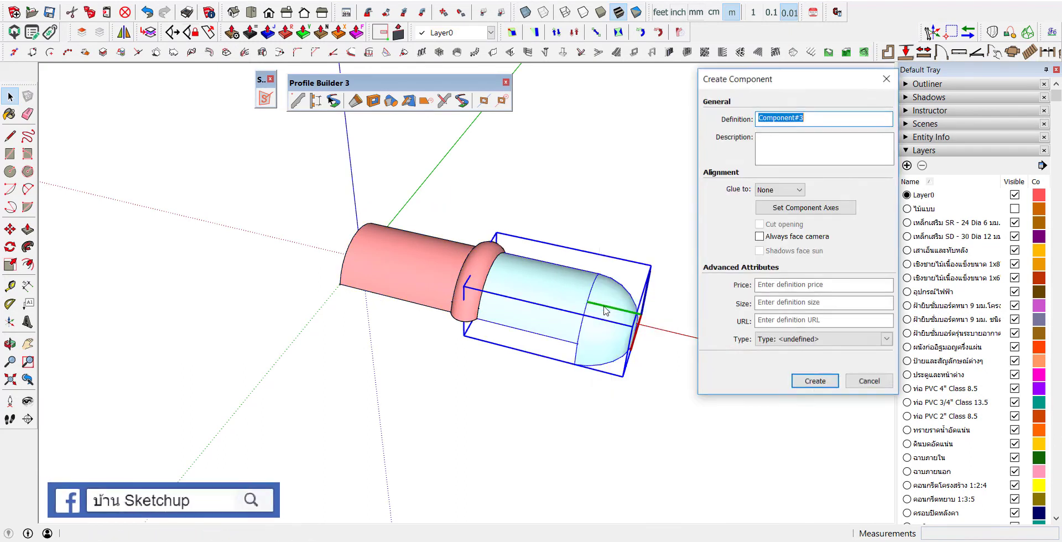
{"action": "left_click", "coordinate": [814, 380]}
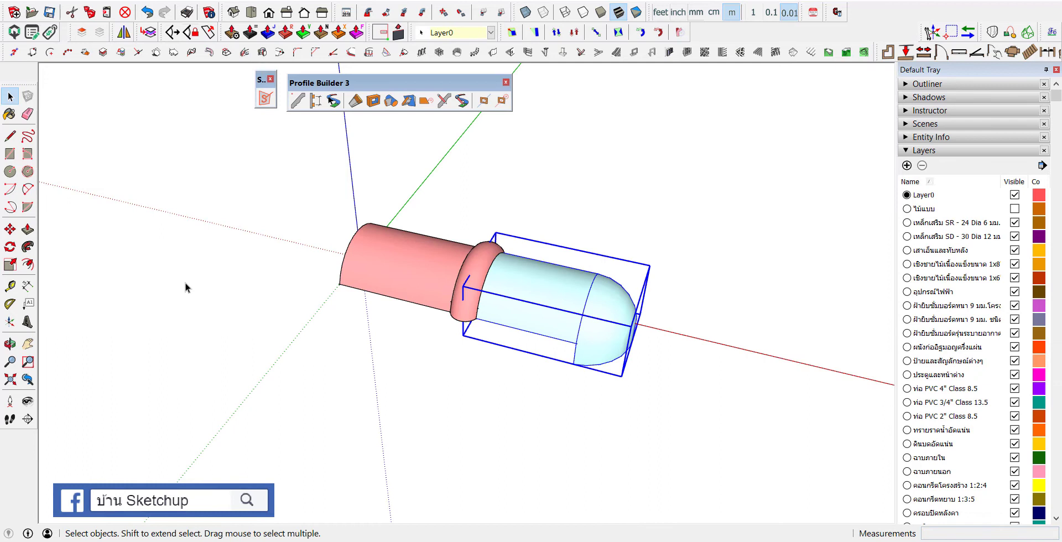
{"action": "left_click", "coordinate": [323, 321]}
Step: Move the cyan end cap aside along the red axis
{"action": "scroll", "coordinate": [370, 263], "scroll_direction": "down", "scroll_amount": 4}
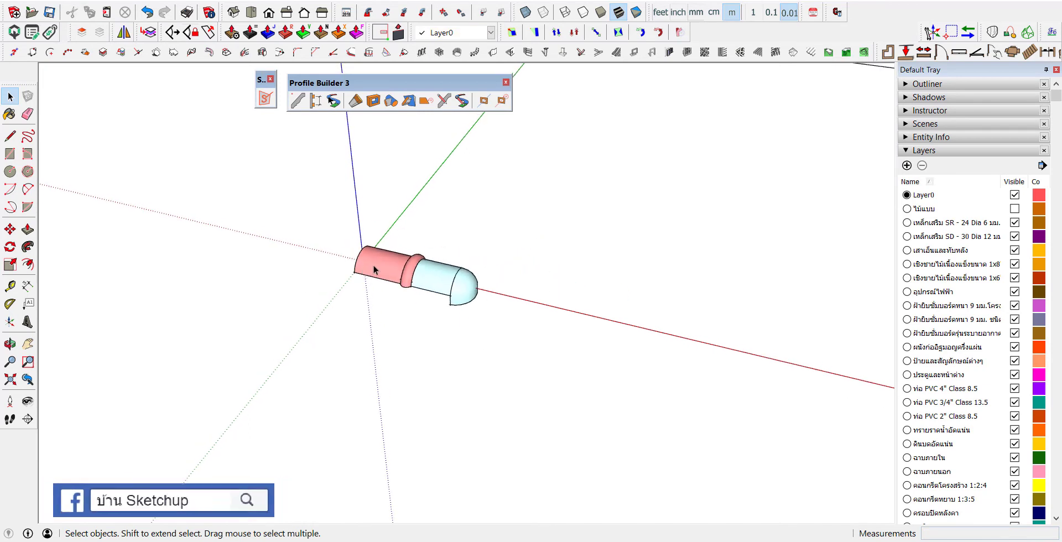
{"action": "left_click", "coordinate": [453, 296]}
{"action": "key", "text": "m"}
{"action": "left_click", "coordinate": [441, 321]}
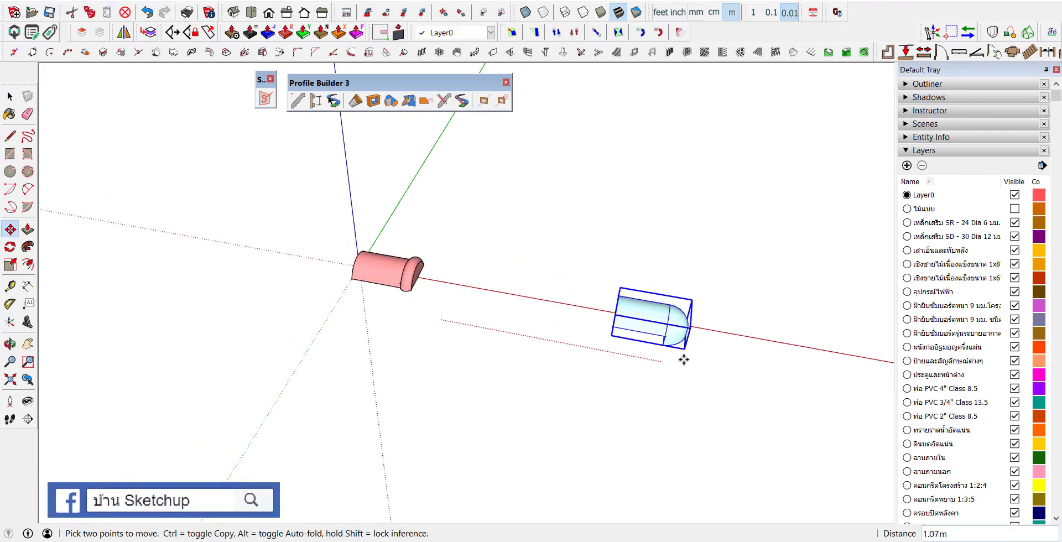
{"action": "left_click", "coordinate": [695, 363]}
{"action": "key", "text": "space"}
{"action": "left_click", "coordinate": [678, 374]}
{"action": "mouse_move", "coordinate": [678, 374]}
{"action": "middle_mouse_down"}
{"action": "mouse_move", "coordinate": [517, 351]}
{"action": "mouse_move", "coordinate": [610, 326]}
{"action": "mouse_move", "coordinate": [553, 310]}
{"action": "middle_mouse_up"}
{"action": "middle_click_drag", "start_coordinate": [498, 288], "coordinate": [323, 254]}
Step: Copy the pink tile 0.30m along the red axis to sit end-to-end with the first
{"action": "left_click", "coordinate": [306, 271]}
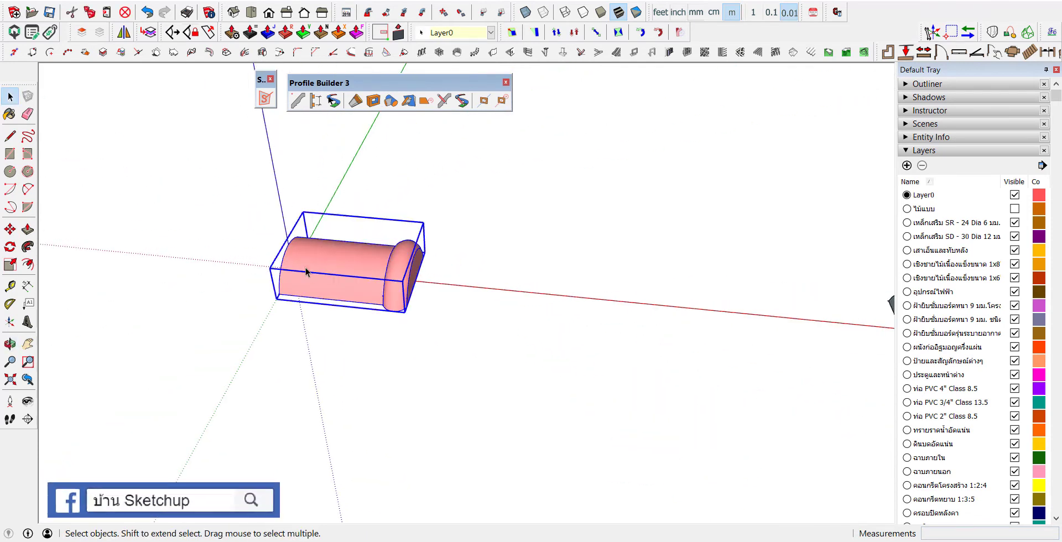
{"action": "scroll", "coordinate": [288, 238], "scroll_direction": "up", "scroll_amount": 3}
{"action": "scroll", "coordinate": [274, 230], "scroll_direction": "up", "scroll_amount": 1}
{"action": "key", "text": "m"}
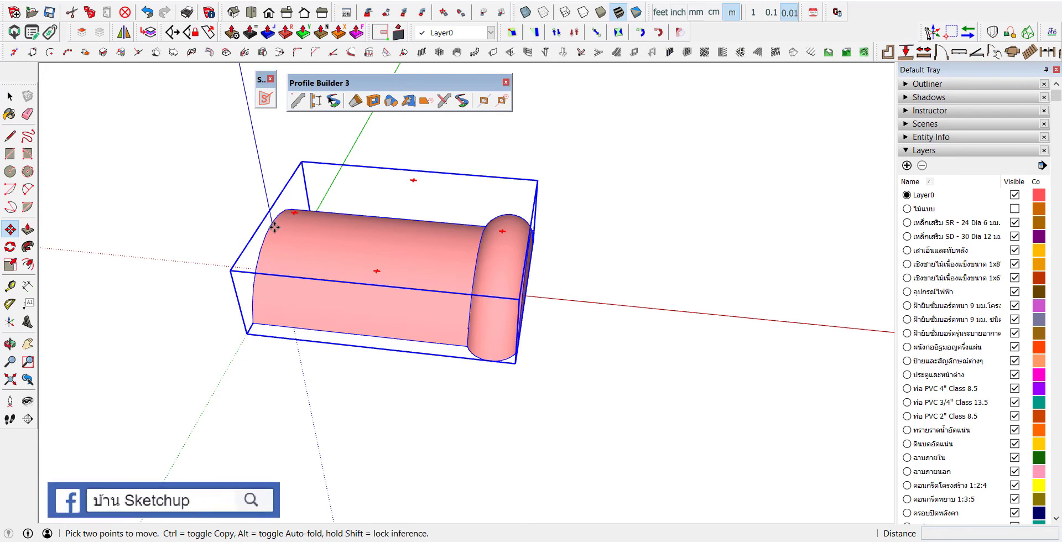
{"action": "key", "text": "ctrl"}
{"action": "left_click", "coordinate": [274, 227]}
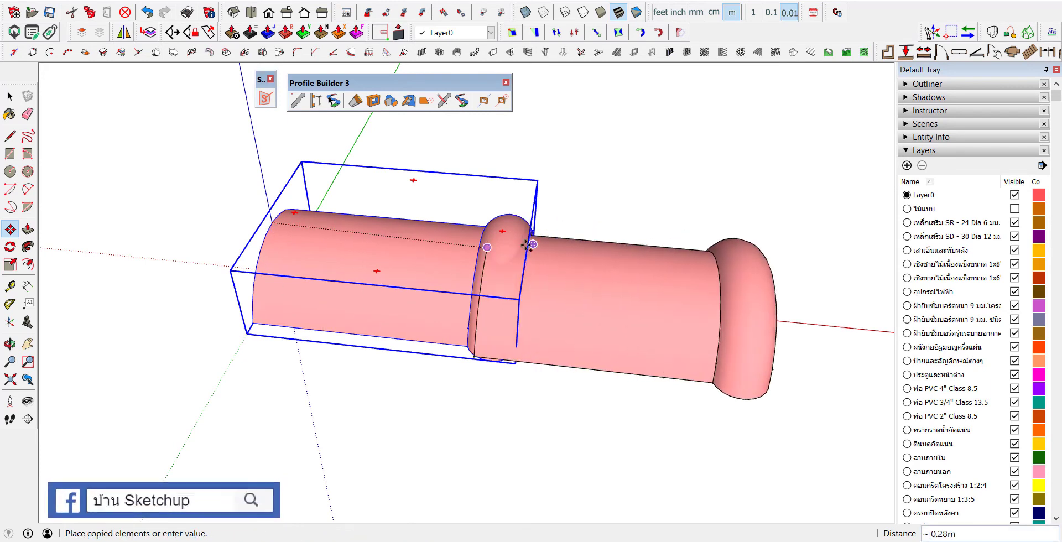
{"action": "scroll", "coordinate": [421, 237], "scroll_direction": "down", "scroll_amount": 2}
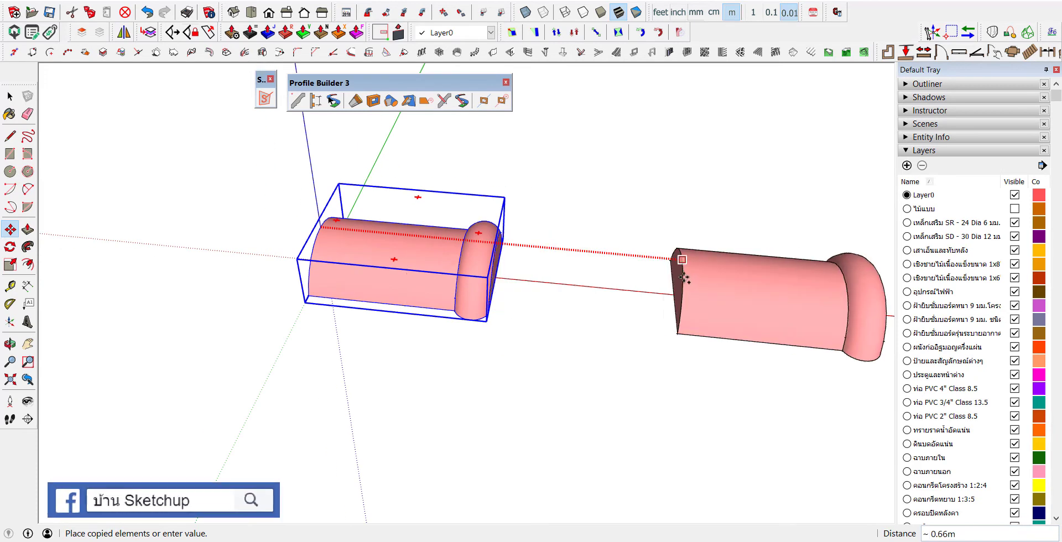
{"action": "scroll", "coordinate": [619, 279], "scroll_direction": "up", "scroll_amount": 5}
{"action": "scroll", "coordinate": [593, 263], "scroll_direction": "down", "scroll_amount": 5}
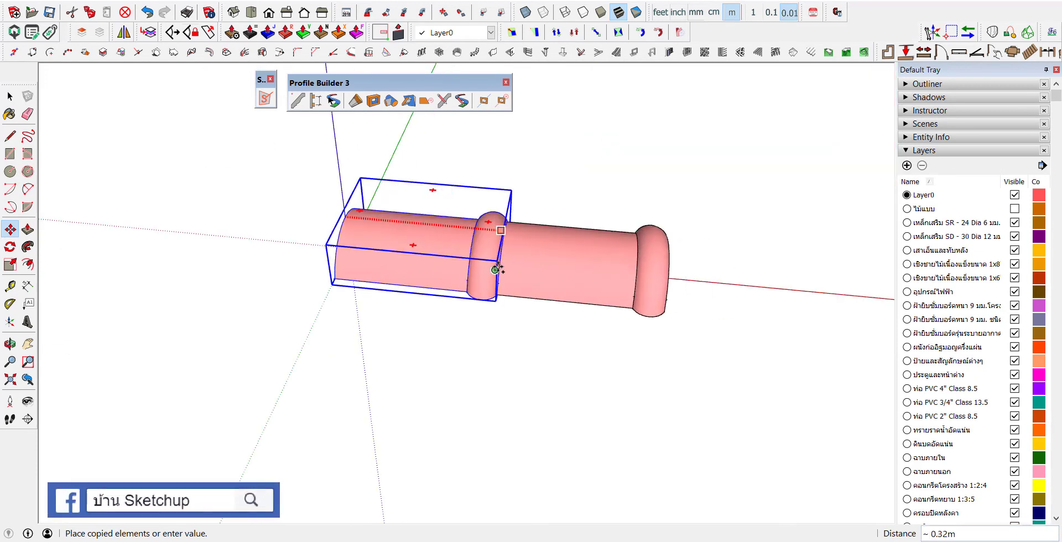
{"action": "scroll", "coordinate": [496, 270], "scroll_direction": "up", "scroll_amount": 1}
{"action": "scroll", "coordinate": [488, 272], "scroll_direction": "up", "scroll_amount": 1}
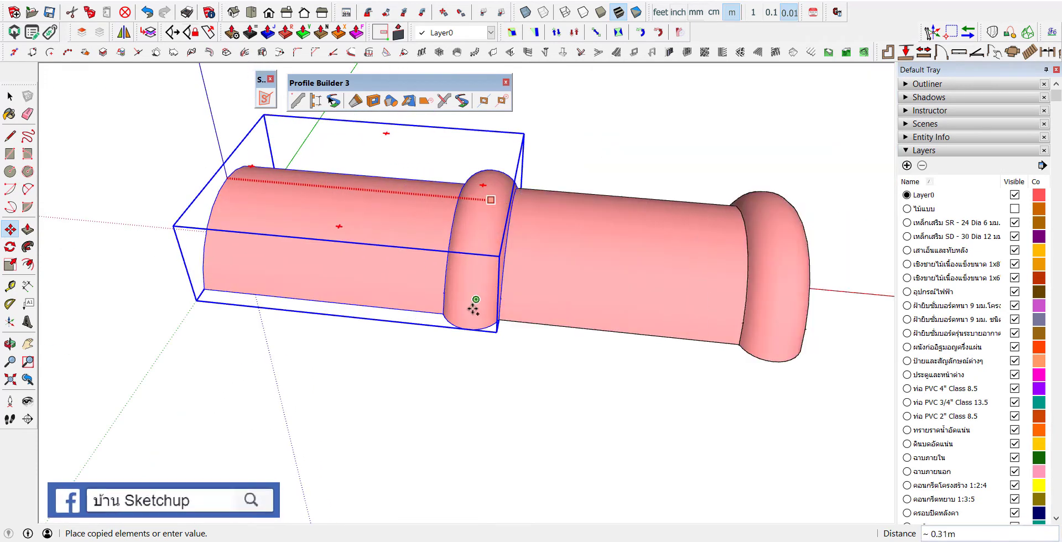
{"action": "left_click", "coordinate": [468, 329]}
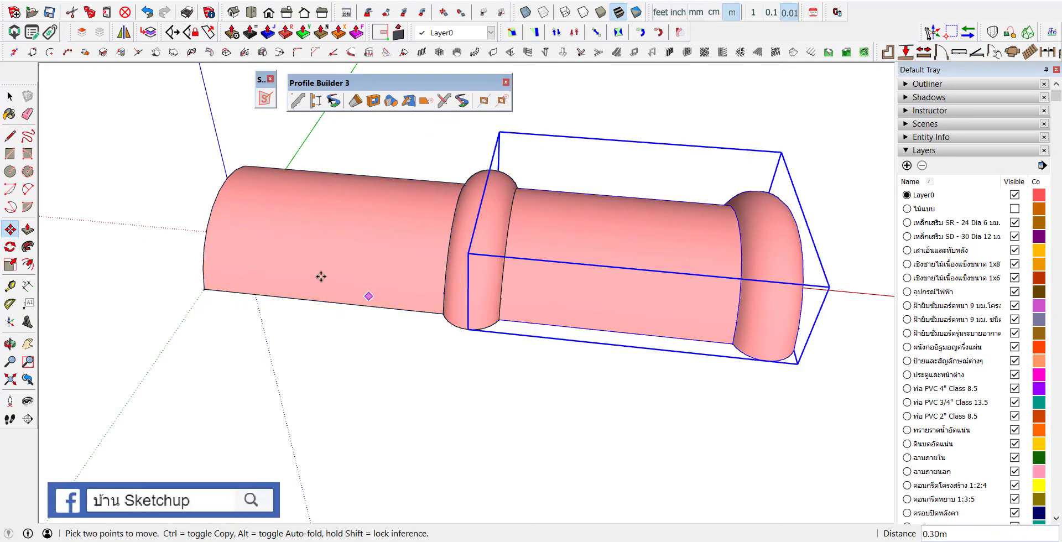
{"action": "scroll", "coordinate": [321, 277], "scroll_direction": "down", "scroll_amount": 3}
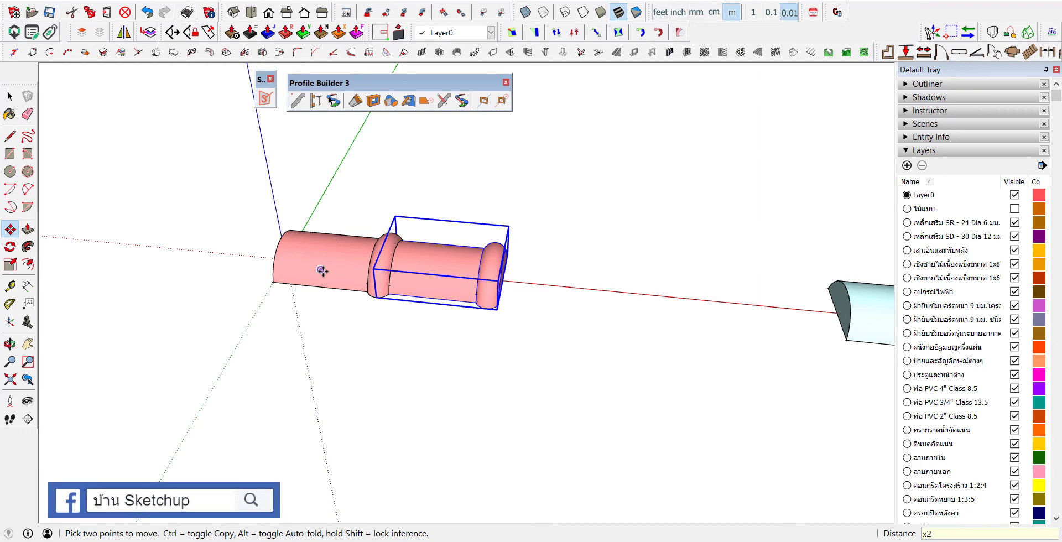
Step: Array the pink tile copy x2 to make a row of three tiles
{"action": "key", "text": "Return"}
{"action": "key", "text": "space"}
{"action": "middle_click_drag", "start_coordinate": [323, 271], "coordinate": [403, 283]}
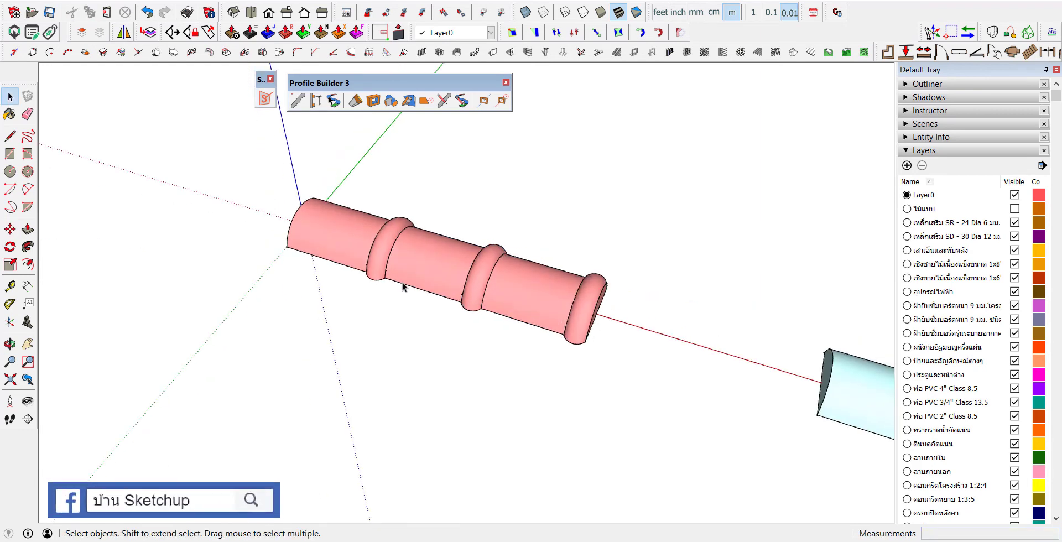
{"action": "scroll", "coordinate": [348, 236], "scroll_direction": "down", "scroll_amount": 2}
Step: Move the cyan end cap onto the far end of the pink tile row
{"action": "left_click", "coordinate": [634, 336]}
{"action": "scroll", "coordinate": [634, 336], "scroll_direction": "up", "scroll_amount": 2}
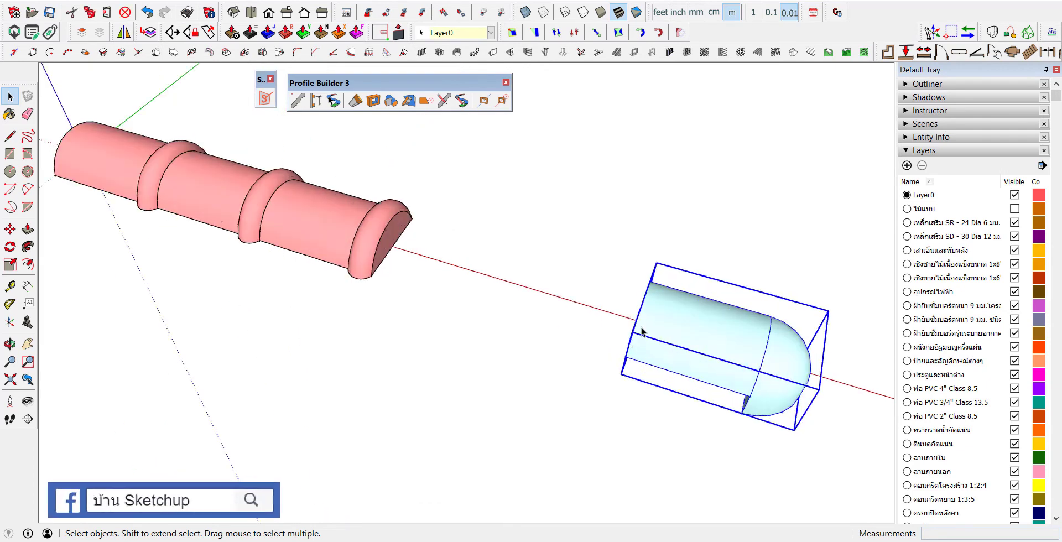
{"action": "scroll", "coordinate": [642, 321], "scroll_direction": "up", "scroll_amount": 2}
{"action": "key", "text": "m"}
{"action": "scroll", "coordinate": [310, 221], "scroll_direction": "down", "scroll_amount": 3}
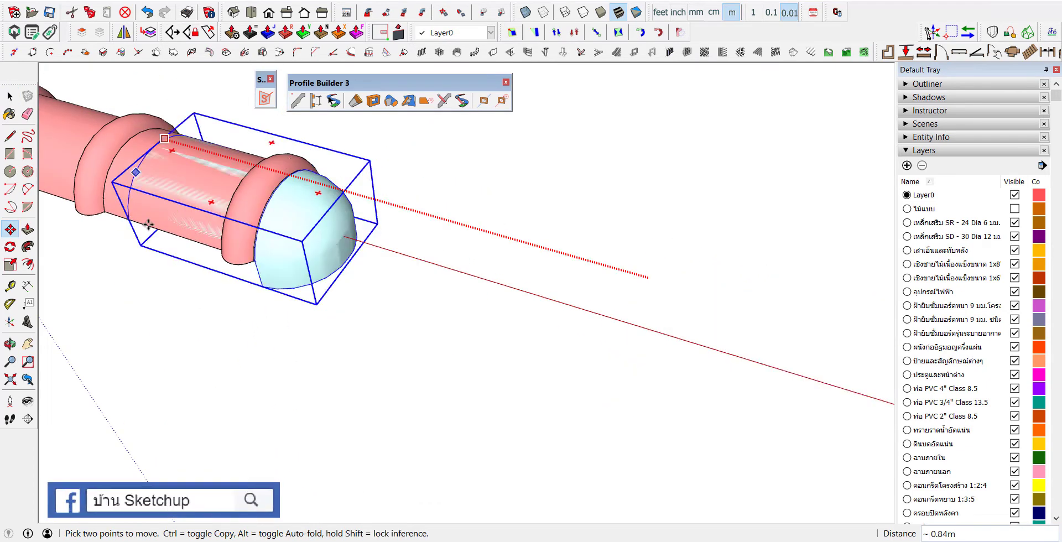
{"action": "scroll", "coordinate": [221, 254], "scroll_direction": "up", "scroll_amount": 2}
{"action": "scroll", "coordinate": [260, 271], "scroll_direction": "up", "scroll_amount": 1}
{"action": "left_click", "coordinate": [270, 284]}
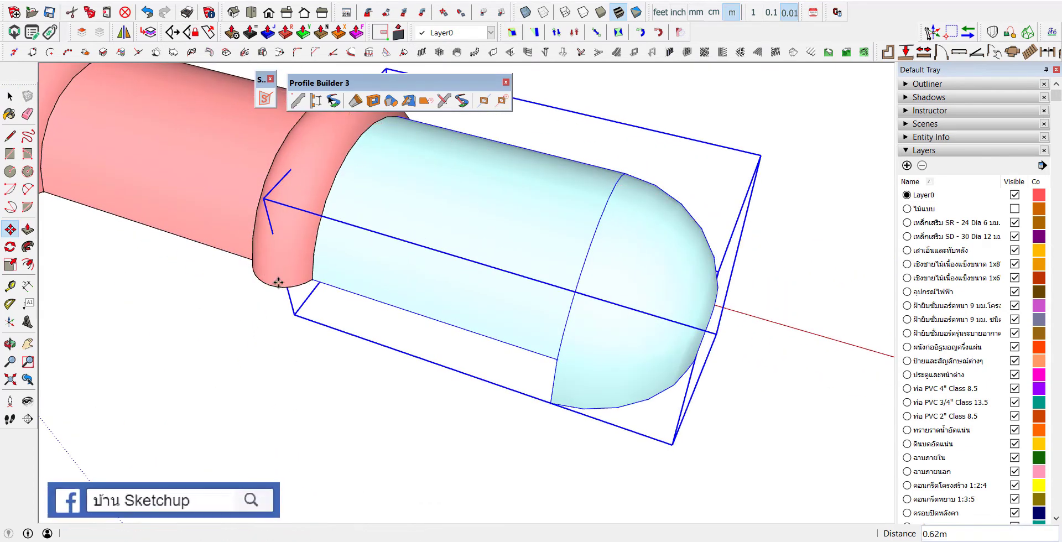
{"action": "scroll", "coordinate": [310, 299], "scroll_direction": "down", "scroll_amount": 2}
{"action": "key", "text": "space"}
{"action": "left_click", "coordinate": [387, 348]}
{"action": "scroll", "coordinate": [422, 371], "scroll_direction": "down", "scroll_amount": 2}
{"action": "scroll", "coordinate": [449, 272], "scroll_direction": "down", "scroll_amount": 2}
Step: Look along the row and window-select all four tile pieces
{"action": "mouse_move", "coordinate": [449, 272]}
{"action": "middle_mouse_down"}
{"action": "mouse_move", "coordinate": [630, 164]}
{"action": "mouse_move", "coordinate": [363, 294]}
{"action": "middle_mouse_up"}
{"action": "middle_click_drag", "start_coordinate": [320, 256], "coordinate": [327, 235]}
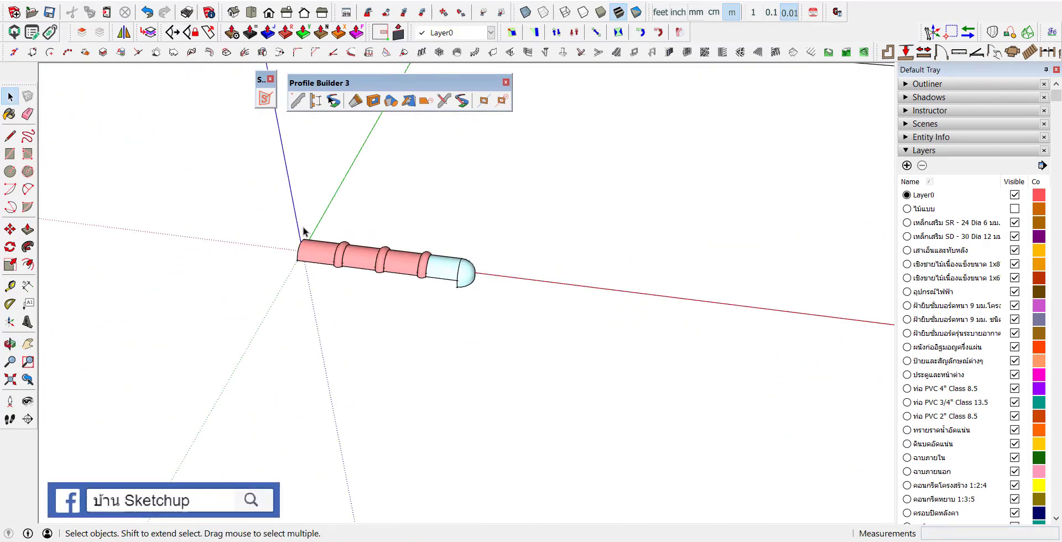
{"action": "scroll", "coordinate": [307, 232], "scroll_direction": "up", "scroll_amount": 1}
{"action": "mouse_move", "coordinate": [286, 236]}
{"action": "left_mouse_down"}
{"action": "mouse_move", "coordinate": [277, 242]}
{"action": "mouse_move", "coordinate": [385, 269]}
{"action": "mouse_move", "coordinate": [651, 308]}
{"action": "left_mouse_up"}
{"action": "left_click_drag", "start_coordinate": [562, 268], "coordinate": [661, 313]}
{"action": "left_click_drag", "start_coordinate": [661, 312], "coordinate": [560, 327]}
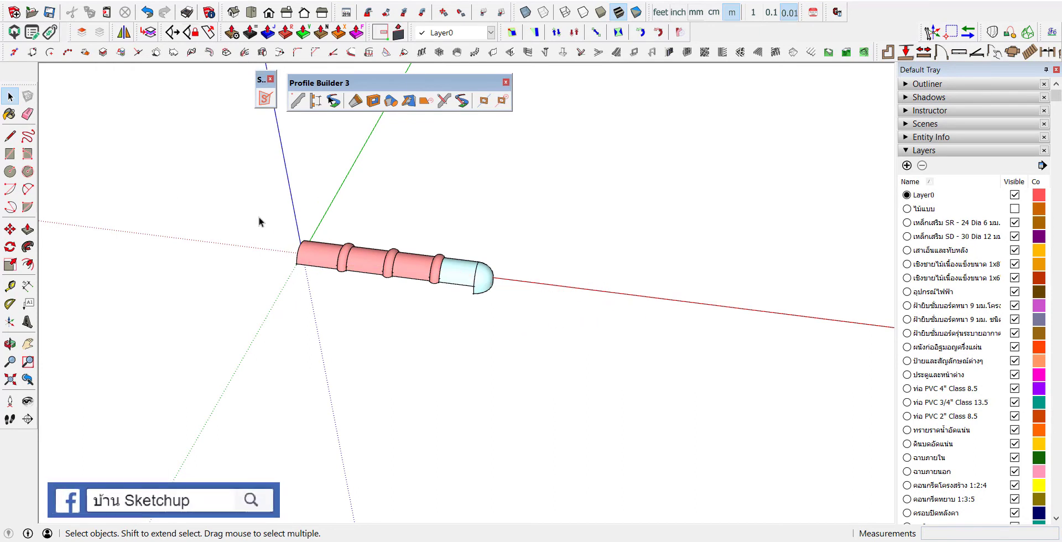
{"action": "left_click_drag", "start_coordinate": [176, 185], "coordinate": [637, 407]}
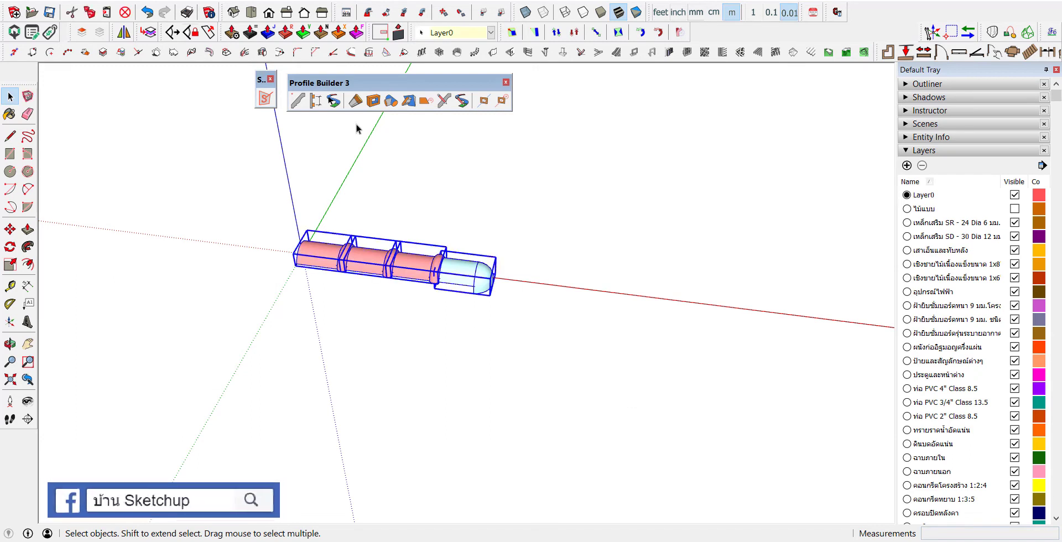
Step: Build 'New Assembly' in Profile Builder from the four tile pieces and show Component#1 settings
{"action": "left_click", "coordinate": [315, 102]}
{"action": "mouse_move", "coordinate": [228, 67]}
{"action": "left_mouse_down"}
{"action": "mouse_move", "coordinate": [783, 33]}
{"action": "mouse_move", "coordinate": [800, 21]}
{"action": "left_mouse_up"}
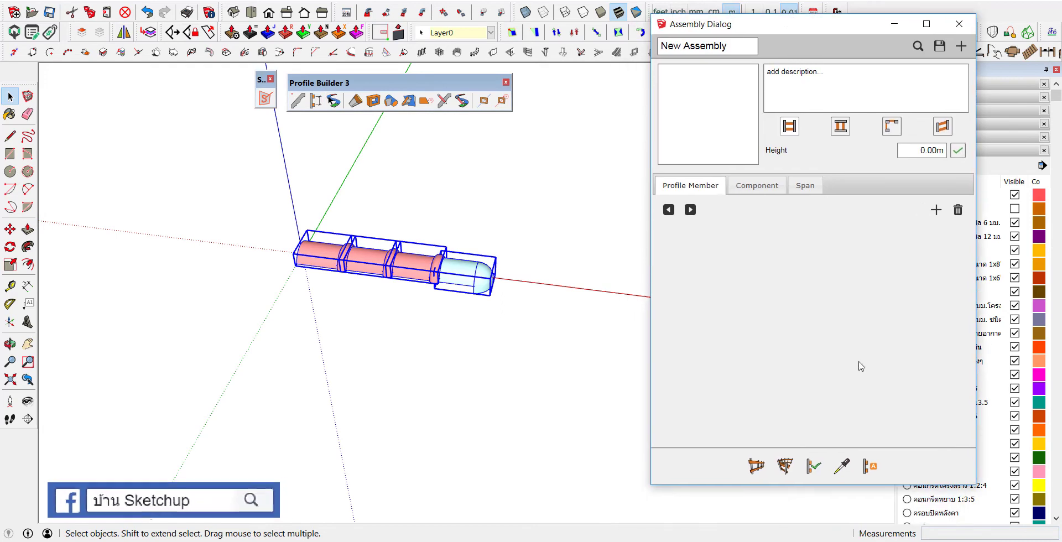
{"action": "left_click", "coordinate": [873, 467]}
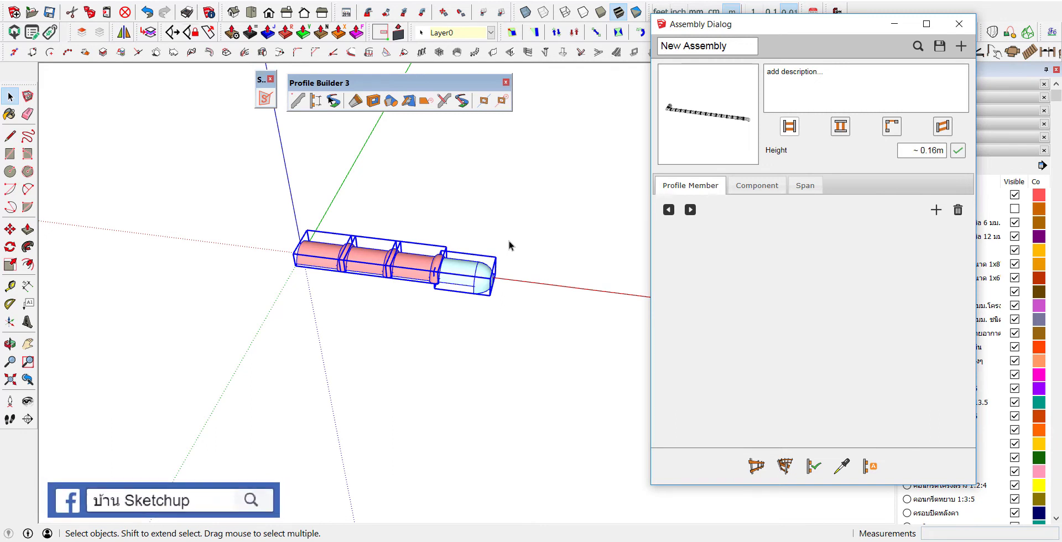
{"action": "left_click", "coordinate": [750, 188]}
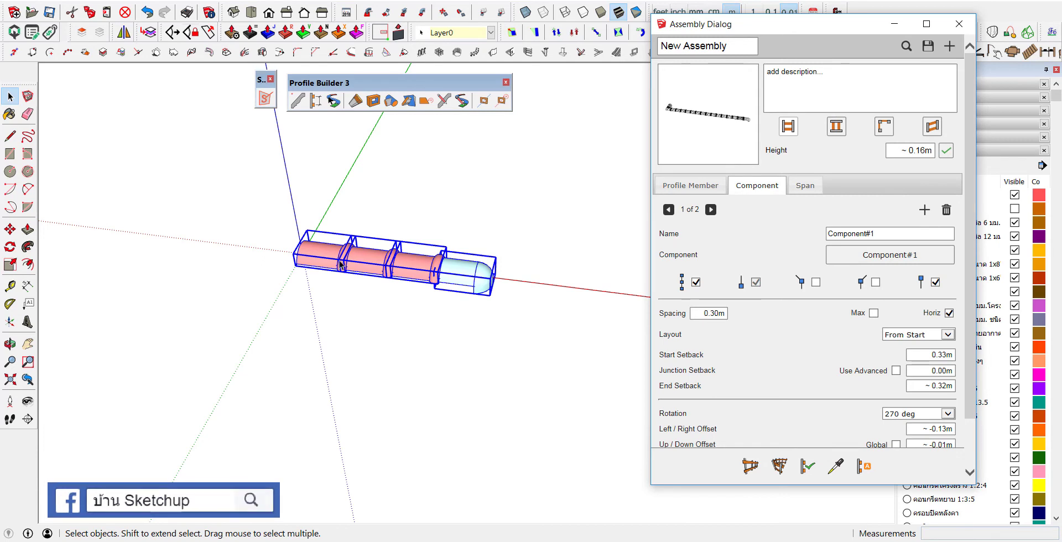
Step: Give Component#1 Max spacing and make Component 2 an end-only cap with zero setbacks
{"action": "left_click", "coordinate": [873, 314]}
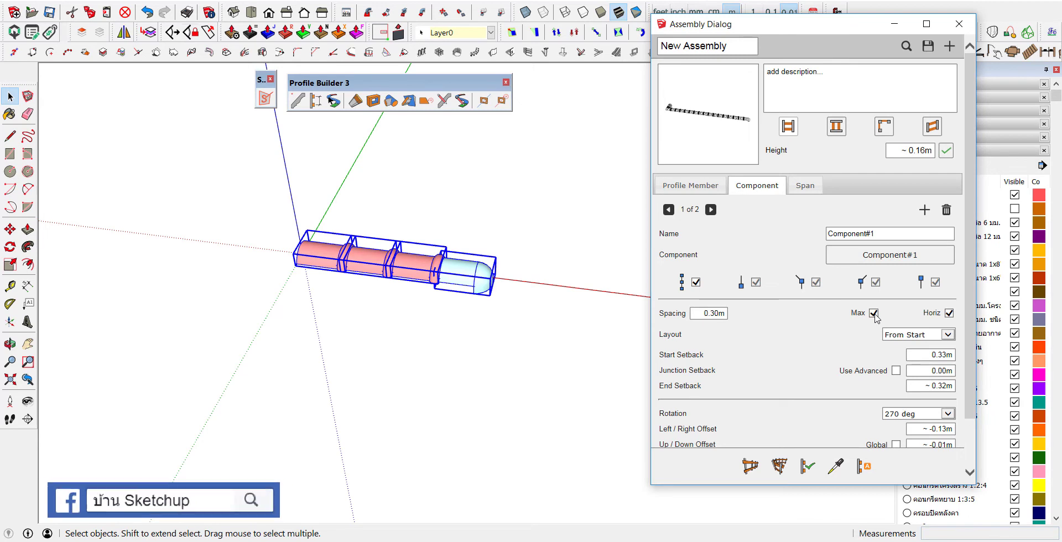
{"action": "scroll", "coordinate": [929, 338], "scroll_direction": "down", "scroll_amount": 1}
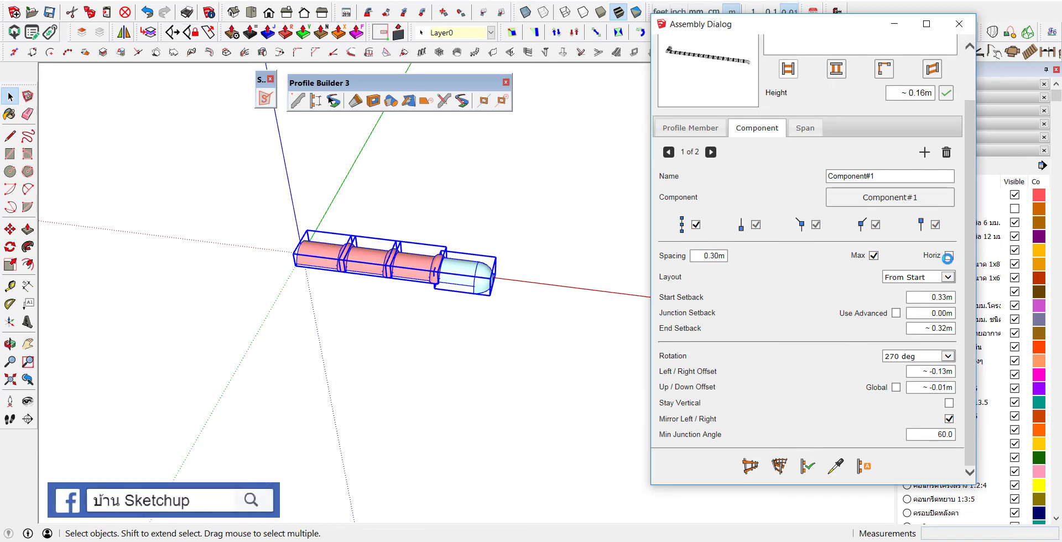
{"action": "left_click", "coordinate": [711, 152]}
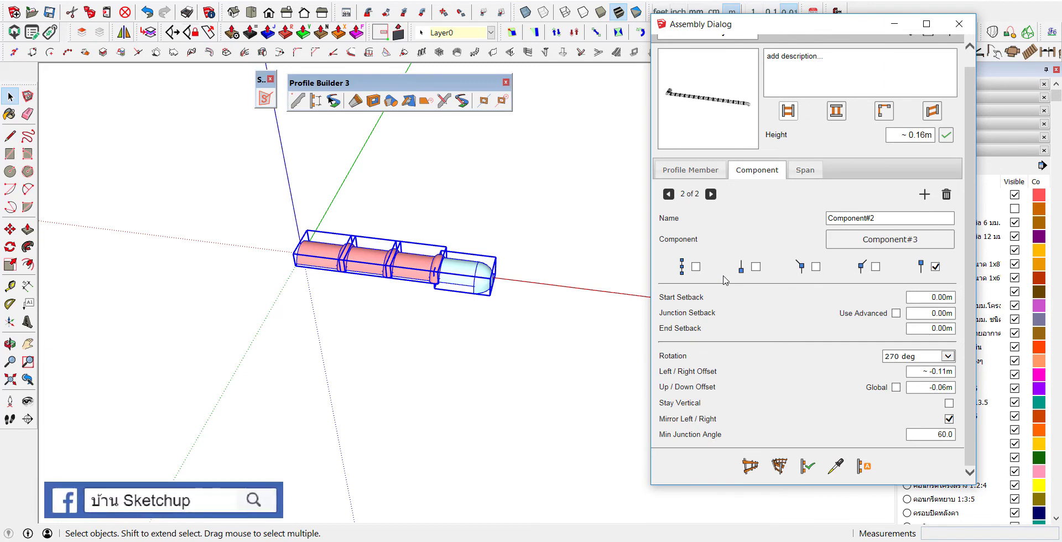
{"action": "scroll", "coordinate": [254, 379], "scroll_direction": "down", "scroll_amount": 3}
{"action": "scroll", "coordinate": [249, 379], "scroll_direction": "down", "scroll_amount": 3}
{"action": "scroll", "coordinate": [148, 353], "scroll_direction": "down", "scroll_amount": 3}
{"action": "scroll", "coordinate": [148, 353], "scroll_direction": "down", "scroll_amount": 2}
Step: Draw a tile member from the roof's top vertex down the hip to the corner
{"action": "scroll", "coordinate": [444, 352], "scroll_direction": "up", "scroll_amount": 2}
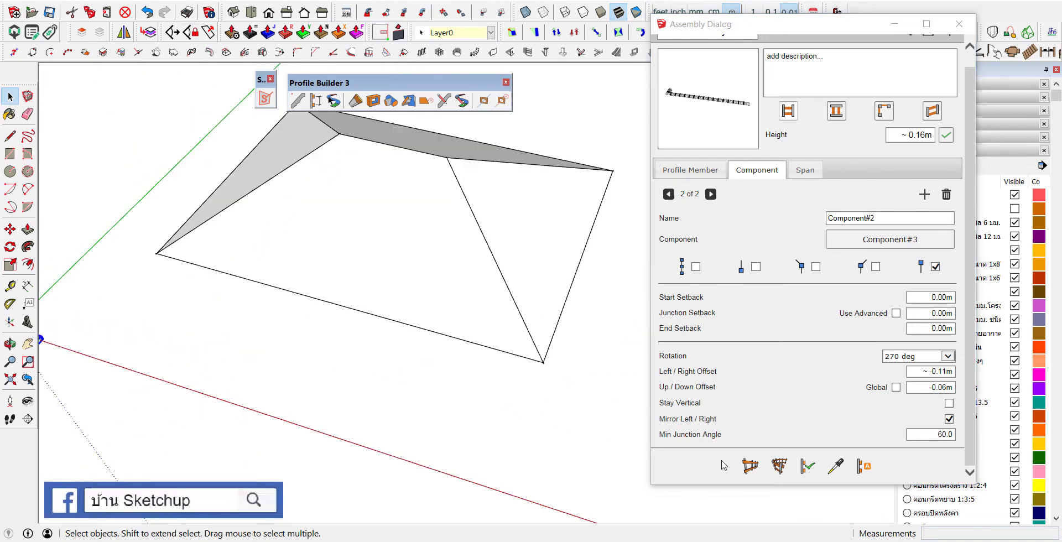
{"action": "left_click", "coordinate": [750, 468]}
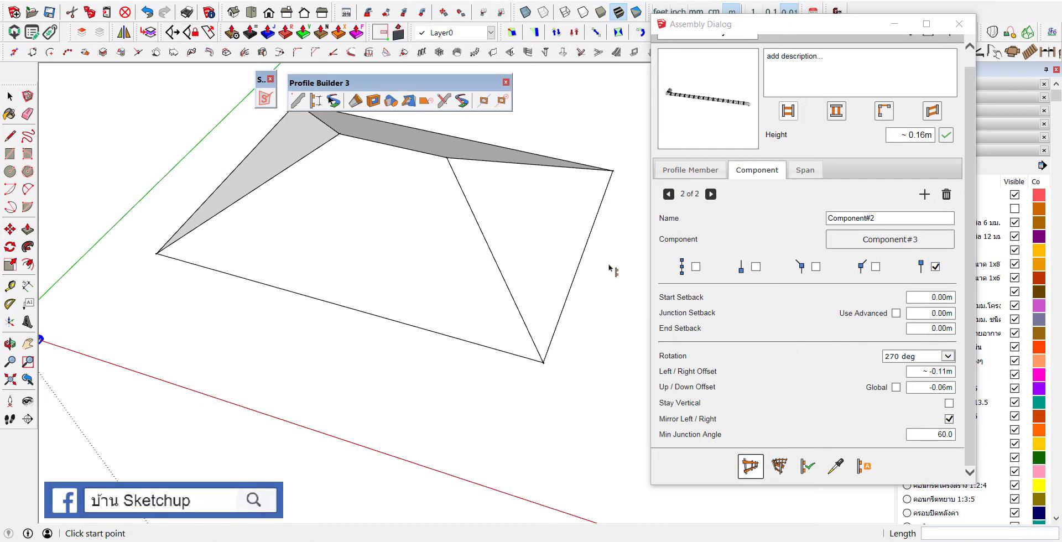
{"action": "scroll", "coordinate": [548, 199], "scroll_direction": "up", "scroll_amount": 1}
{"action": "left_click", "coordinate": [409, 140]}
{"action": "scroll", "coordinate": [562, 444], "scroll_direction": "up", "scroll_amount": 2}
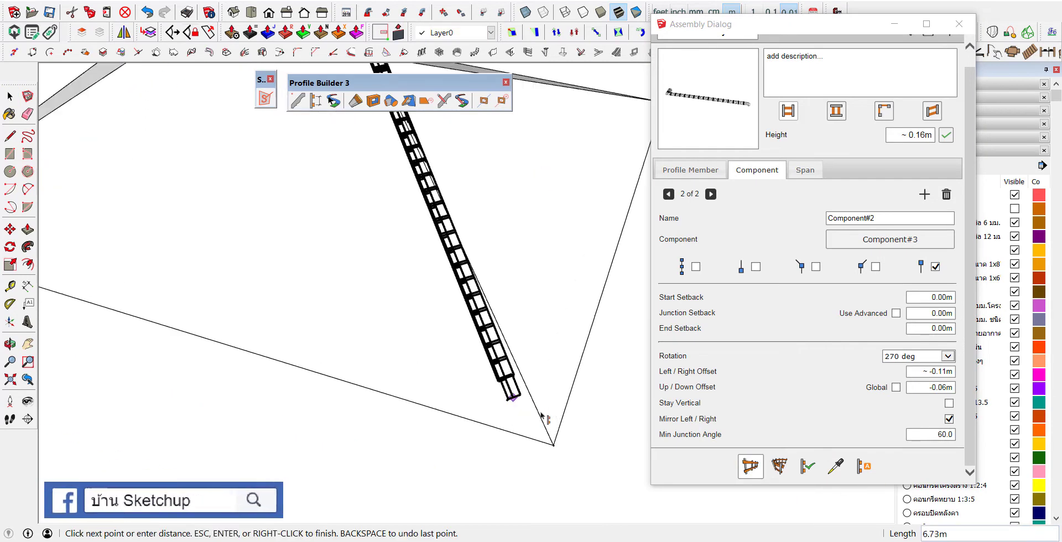
{"action": "left_click", "coordinate": [560, 461]}
Step: Draw a second tile member from the ridge end along the roof edge, then select the tiled members
{"action": "scroll", "coordinate": [534, 283], "scroll_direction": "down", "scroll_amount": 2}
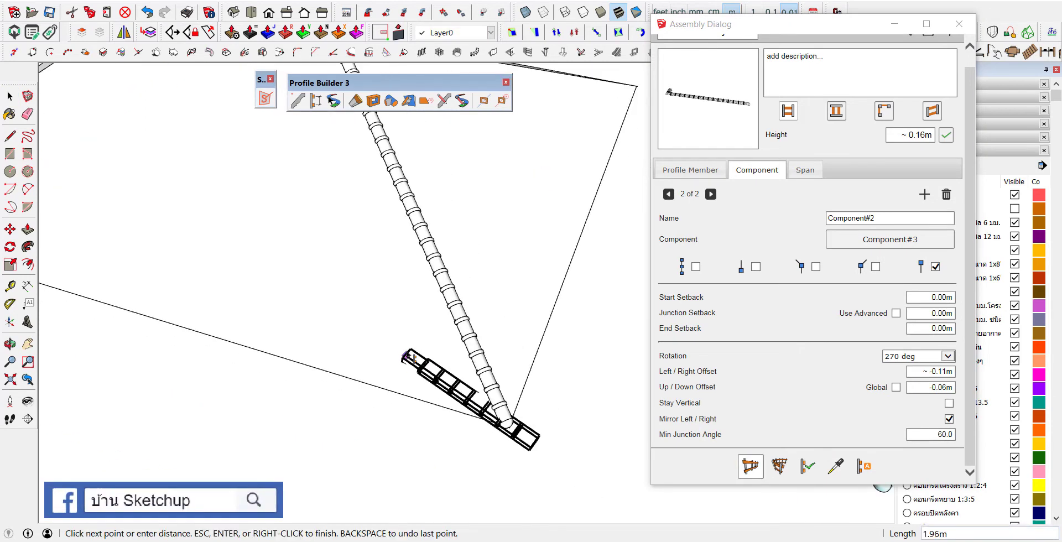
{"action": "scroll", "coordinate": [166, 300], "scroll_direction": "down", "scroll_amount": 2}
{"action": "scroll", "coordinate": [332, 311], "scroll_direction": "down", "scroll_amount": 2}
{"action": "scroll", "coordinate": [460, 182], "scroll_direction": "up", "scroll_amount": 1}
{"action": "scroll", "coordinate": [356, 222], "scroll_direction": "up", "scroll_amount": 3}
{"action": "middle_click_drag", "start_coordinate": [357, 221], "coordinate": [403, 166]}
{"action": "scroll", "coordinate": [403, 166], "scroll_direction": "up", "scroll_amount": 2}
{"action": "scroll", "coordinate": [403, 166], "scroll_direction": "up", "scroll_amount": 2}
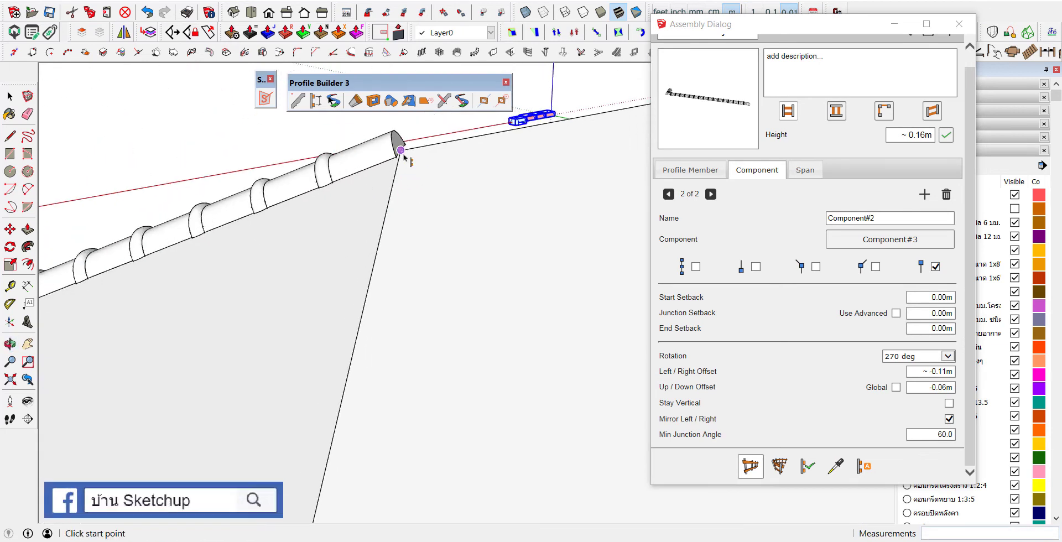
{"action": "left_click", "coordinate": [395, 131]}
{"action": "scroll", "coordinate": [395, 132], "scroll_direction": "down", "scroll_amount": 3}
{"action": "mouse_move", "coordinate": [391, 130]}
{"action": "middle_mouse_down"}
{"action": "mouse_move", "coordinate": [339, 288]}
{"action": "mouse_move", "coordinate": [344, 356]}
{"action": "mouse_move", "coordinate": [90, 346]}
{"action": "mouse_move", "coordinate": [194, 263]}
{"action": "mouse_move", "coordinate": [439, 284]}
{"action": "mouse_move", "coordinate": [323, 283]}
{"action": "middle_mouse_up"}
{"action": "left_click", "coordinate": [332, 370]}
{"action": "mouse_move", "coordinate": [317, 277]}
{"action": "left_mouse_down"}
{"action": "mouse_move", "coordinate": [449, 453]}
{"action": "mouse_move", "coordinate": [437, 449]}
{"action": "left_mouse_up"}
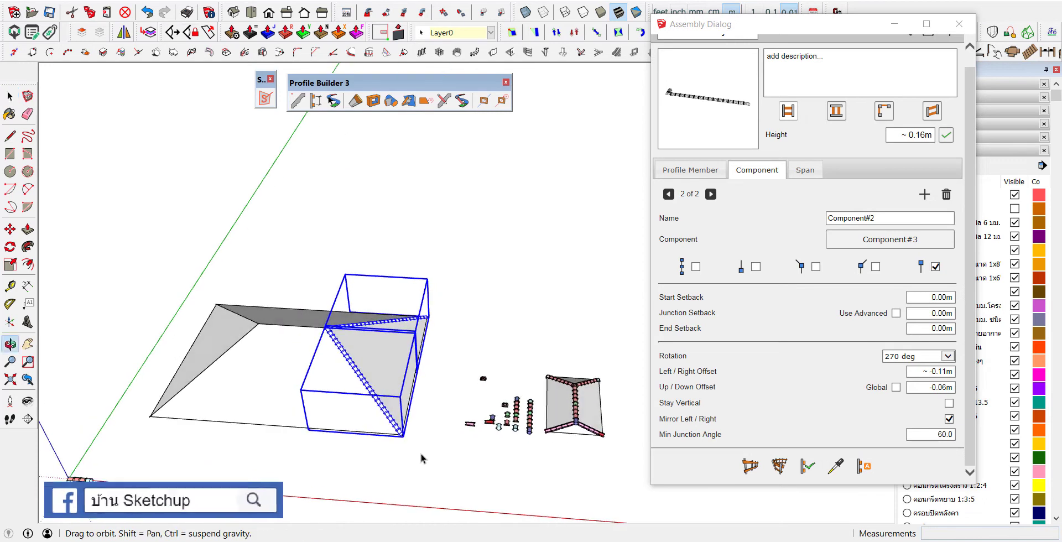
{"action": "scroll", "coordinate": [384, 401], "scroll_direction": "up", "scroll_amount": 2}
Step: Select the roof group together with its tile members
{"action": "left_click", "coordinate": [329, 397]}
{"action": "right_click", "coordinate": [328, 377]}
{"action": "left_click", "coordinate": [291, 244]}
{"action": "left_click_drag", "start_coordinate": [281, 214], "coordinate": [452, 473]}
{"action": "left_click_drag", "start_coordinate": [710, 18], "coordinate": [722, 69]}
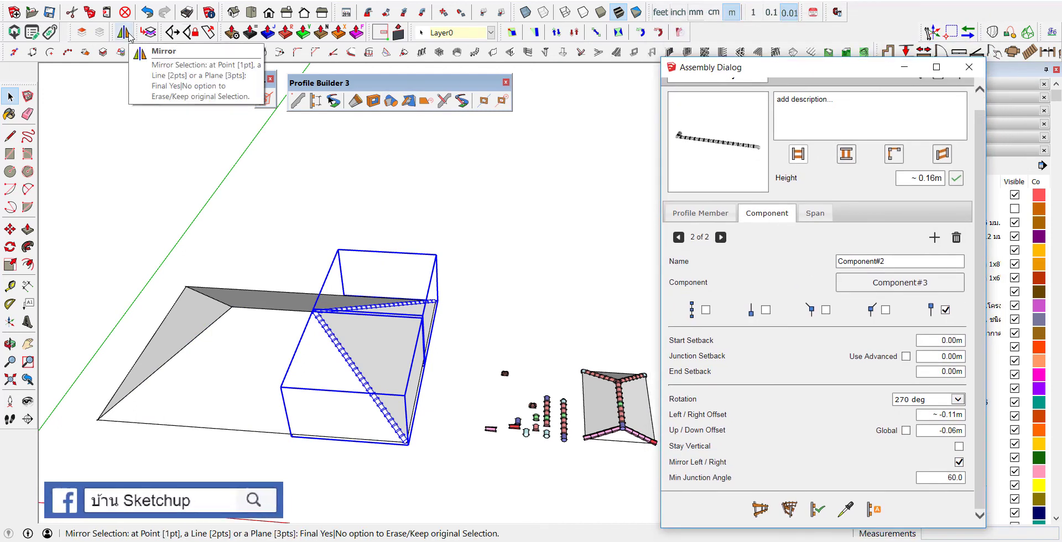
Step: Mirror the selection across the ridge plane, keeping the originals
{"action": "left_click", "coordinate": [127, 34]}
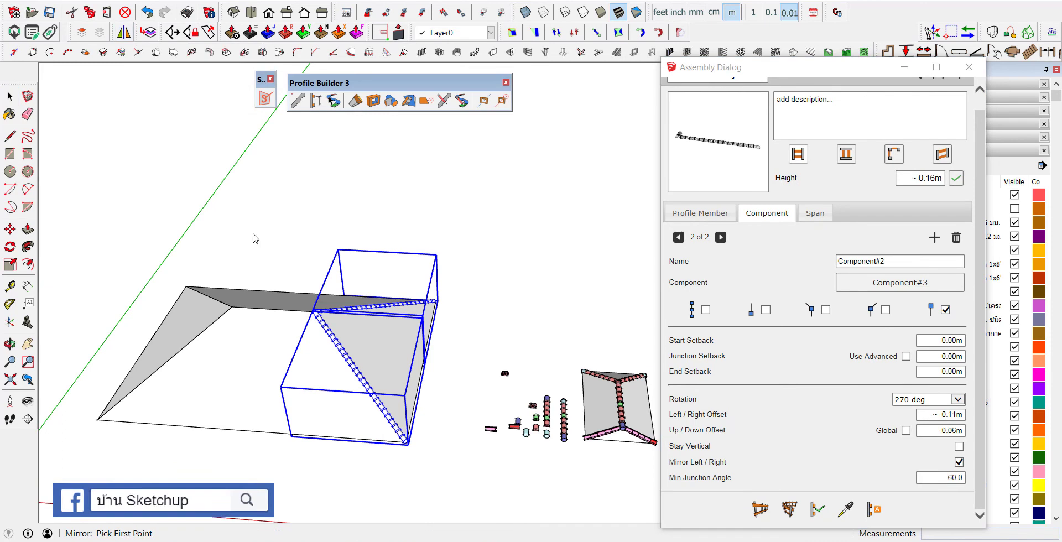
{"action": "left_click", "coordinate": [275, 307]}
{"action": "left_click", "coordinate": [297, 258]}
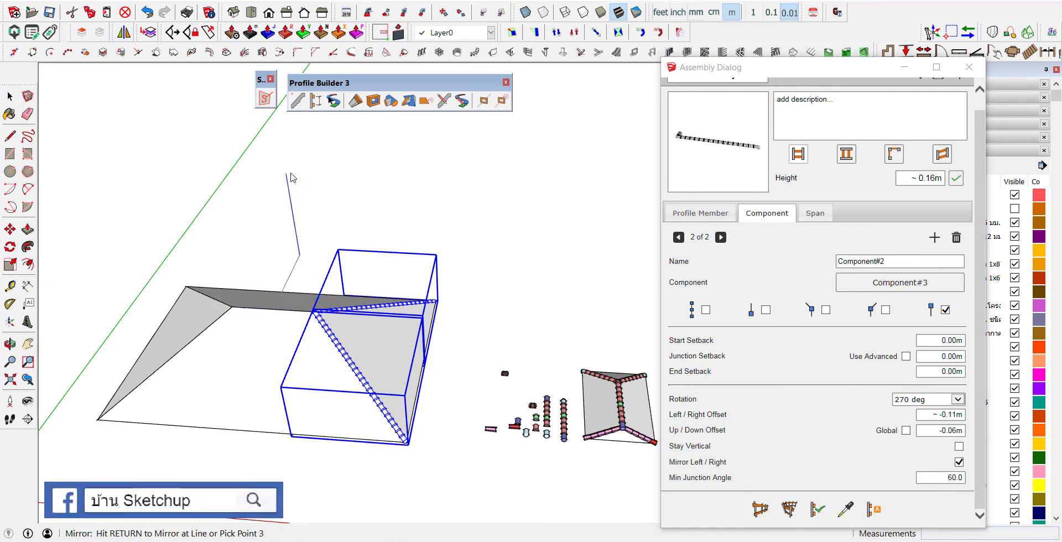
{"action": "left_click", "coordinate": [292, 173]}
{"action": "left_click", "coordinate": [580, 296]}
Step: Clear the selection and orbit around the mirrored, fully tiled roof
{"action": "scroll", "coordinate": [487, 204], "scroll_direction": "down", "scroll_amount": 3}
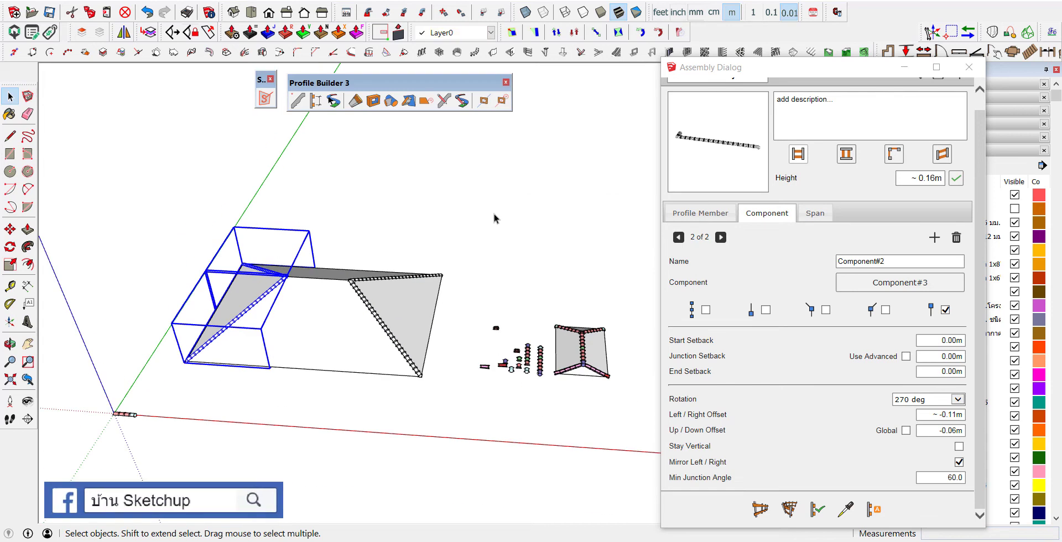
{"action": "left_click", "coordinate": [500, 222]}
{"action": "middle_click_drag", "start_coordinate": [445, 276], "coordinate": [297, 170]}
{"action": "scroll", "coordinate": [297, 170], "scroll_direction": "up", "scroll_amount": 5}
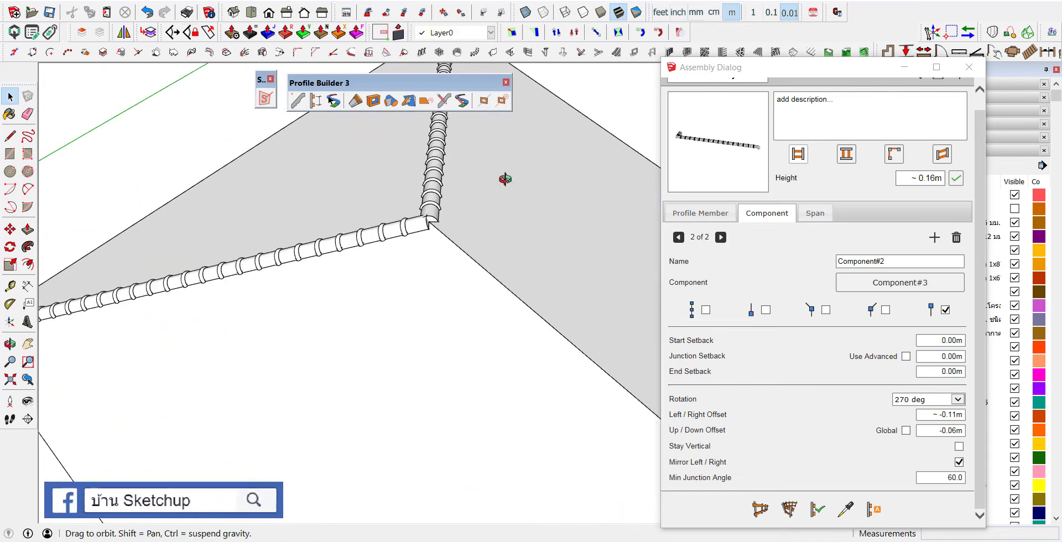
{"action": "scroll", "coordinate": [344, 197], "scroll_direction": "down", "scroll_amount": 3}
{"action": "mouse_move", "coordinate": [344, 199]}
{"action": "middle_mouse_down"}
{"action": "mouse_move", "coordinate": [343, 214]}
{"action": "mouse_move", "coordinate": [391, 213]}
{"action": "middle_mouse_up"}
Step: Zoom around the sample assembly, selecting the small piece near the origin and the green connector
{"action": "scroll", "coordinate": [381, 202], "scroll_direction": "up", "scroll_amount": 3}
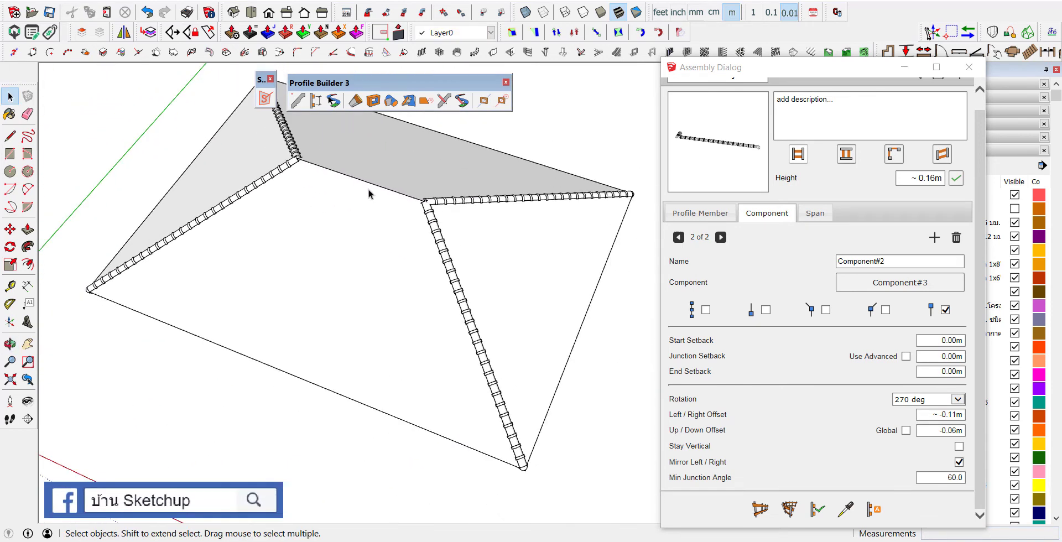
{"action": "scroll", "coordinate": [372, 192], "scroll_direction": "down", "scroll_amount": 5}
{"action": "scroll", "coordinate": [237, 279], "scroll_direction": "up", "scroll_amount": 2}
{"action": "scroll", "coordinate": [236, 280], "scroll_direction": "up", "scroll_amount": 2}
{"action": "left_click_drag", "start_coordinate": [133, 246], "coordinate": [132, 245]}
{"action": "scroll", "coordinate": [109, 299], "scroll_direction": "down", "scroll_amount": 3}
{"action": "scroll", "coordinate": [444, 289], "scroll_direction": "up", "scroll_amount": 3}
{"action": "scroll", "coordinate": [444, 289], "scroll_direction": "up", "scroll_amount": 2}
{"action": "scroll", "coordinate": [444, 288], "scroll_direction": "up", "scroll_amount": 2}
{"action": "scroll", "coordinate": [437, 292], "scroll_direction": "up", "scroll_amount": 1}
{"action": "left_click", "coordinate": [435, 293]}
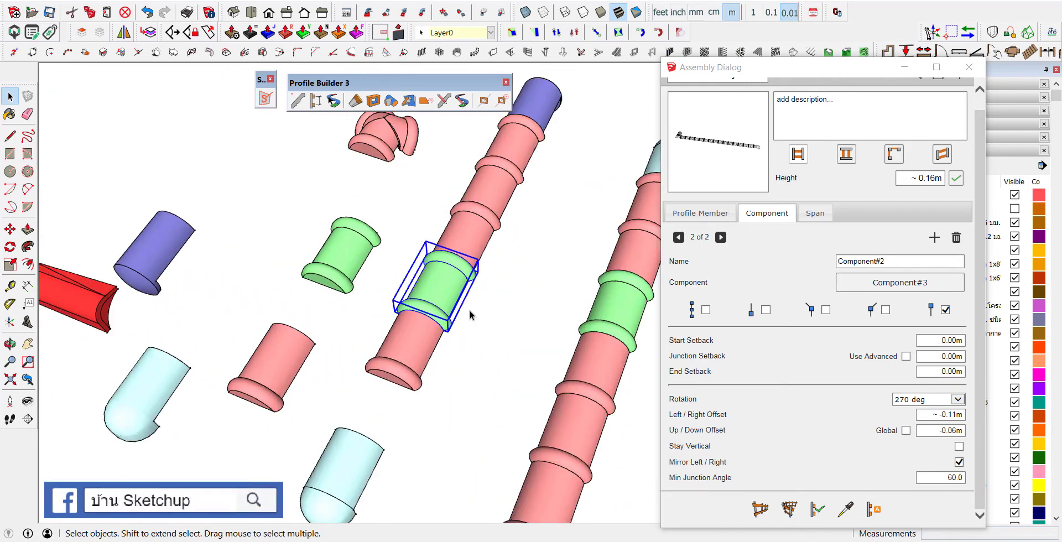
Step: Select the pipe junction, its adjoining pipe tile and the green connector tile together
{"action": "scroll", "coordinate": [471, 313], "scroll_direction": "up", "scroll_amount": 1}
{"action": "scroll", "coordinate": [469, 305], "scroll_direction": "up", "scroll_amount": 2}
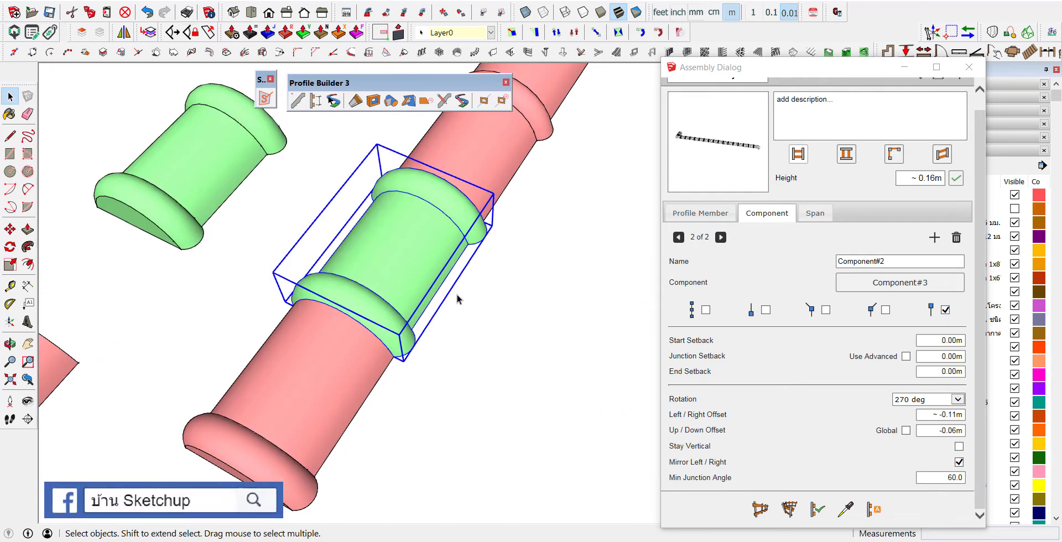
{"action": "scroll", "coordinate": [458, 294], "scroll_direction": "down", "scroll_amount": 3}
{"action": "scroll", "coordinate": [523, 298], "scroll_direction": "down", "scroll_amount": 3}
{"action": "scroll", "coordinate": [524, 298], "scroll_direction": "down", "scroll_amount": 2}
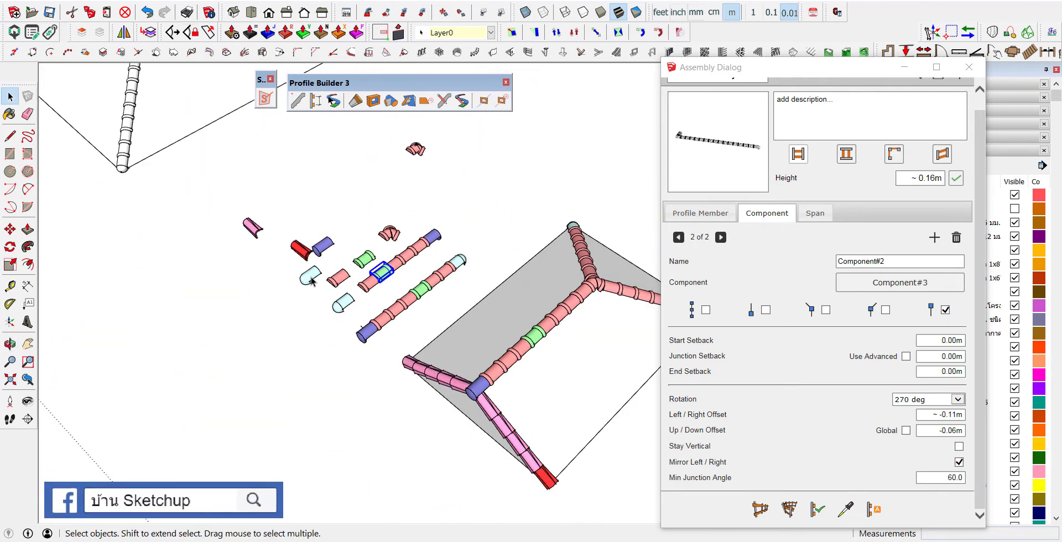
{"action": "scroll", "coordinate": [516, 269], "scroll_direction": "up", "scroll_amount": 4}
{"action": "scroll", "coordinate": [517, 269], "scroll_direction": "up", "scroll_amount": 1}
{"action": "left_click", "coordinate": [519, 259]}
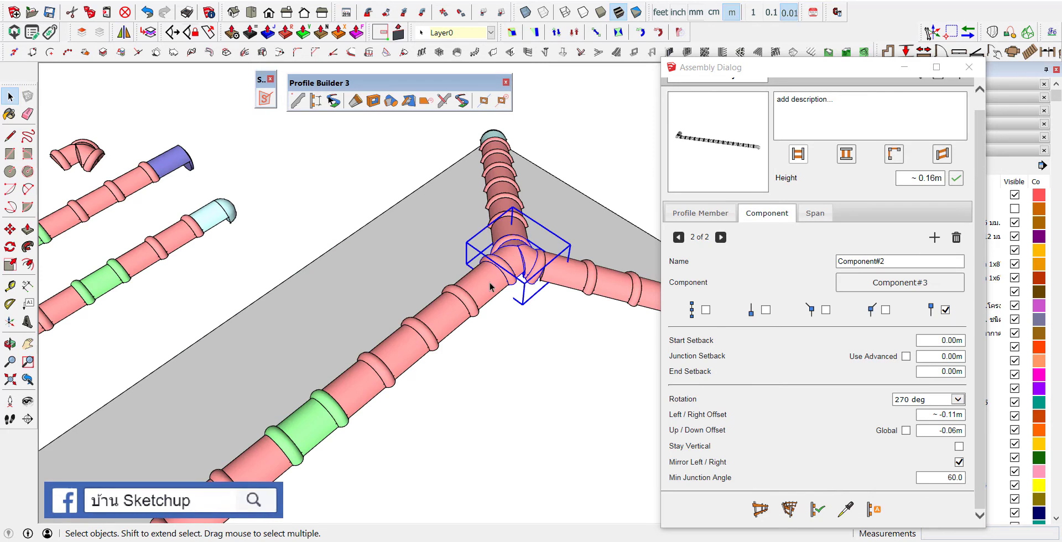
{"action": "left_click", "coordinate": [490, 287], "text": "shift"}
{"action": "left_click", "coordinate": [318, 429], "text": "shift"}
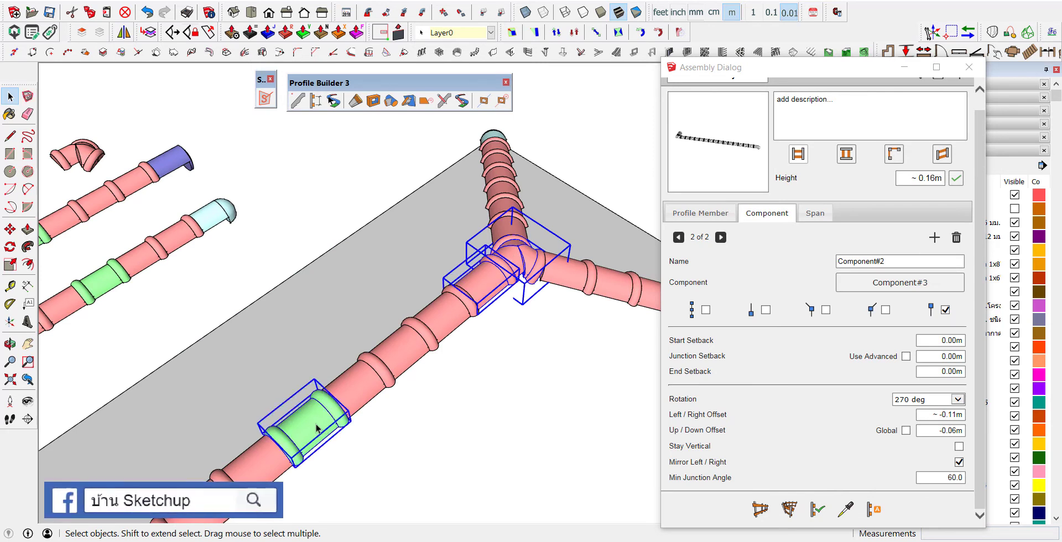
{"action": "scroll", "coordinate": [579, 275], "scroll_direction": "down", "scroll_amount": 3}
{"action": "scroll", "coordinate": [470, 243], "scroll_direction": "down", "scroll_amount": 3}
Step: Paste the copied tiles and place them near the axes origin
{"action": "scroll", "coordinate": [310, 187], "scroll_direction": "down", "scroll_amount": 2}
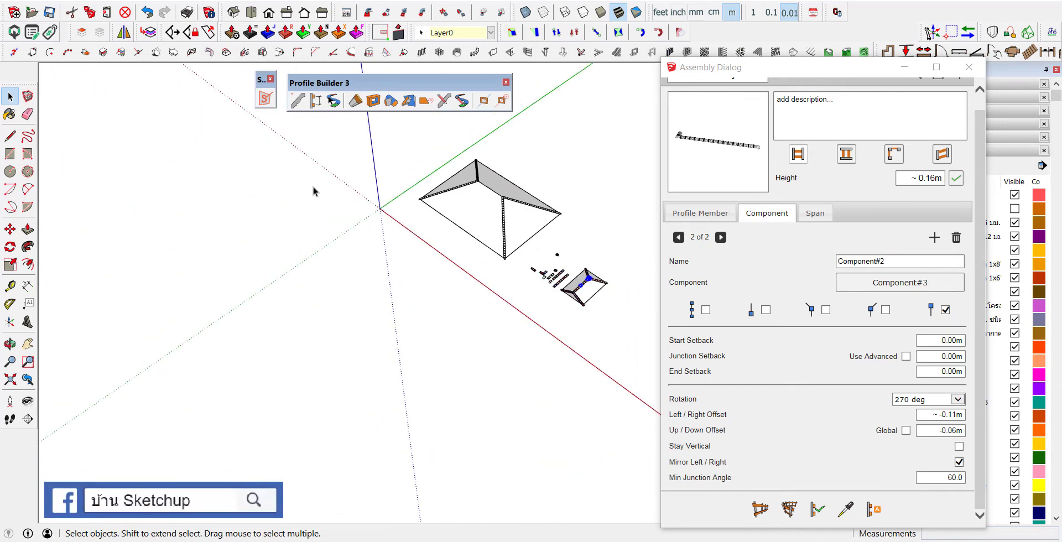
{"action": "scroll", "coordinate": [331, 206], "scroll_direction": "up", "scroll_amount": 2}
{"action": "key", "text": "ctrl+v"}
{"action": "scroll", "coordinate": [468, 232], "scroll_direction": "up", "scroll_amount": 2}
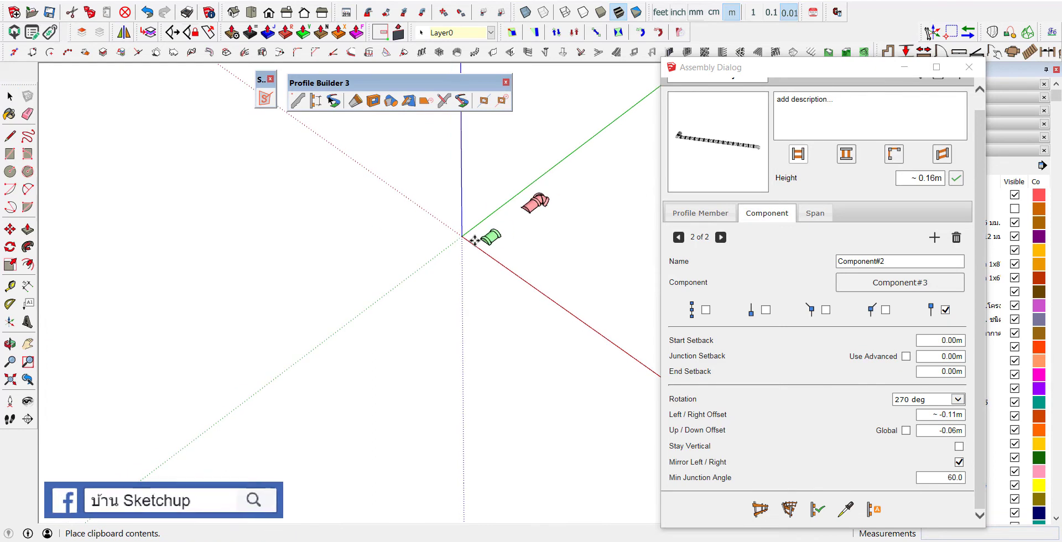
{"action": "scroll", "coordinate": [424, 258], "scroll_direction": "up", "scroll_amount": 1}
{"action": "left_click", "coordinate": [424, 258]}
{"action": "scroll", "coordinate": [417, 276], "scroll_direction": "up", "scroll_amount": 2}
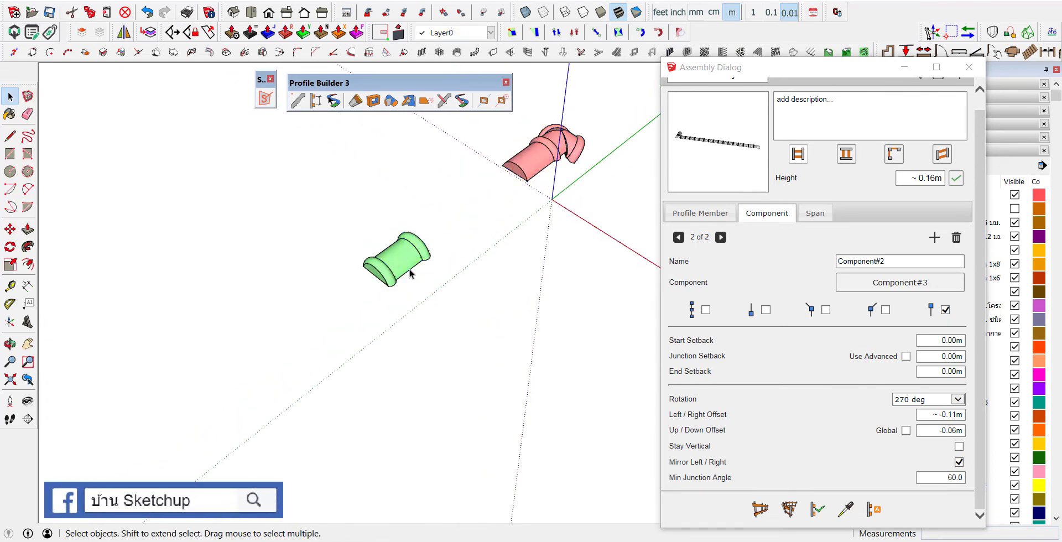
{"action": "scroll", "coordinate": [415, 260], "scroll_direction": "up", "scroll_amount": 3}
{"action": "scroll", "coordinate": [413, 229], "scroll_direction": "up", "scroll_amount": 1}
Step: Move the green connector tile along the red axis onto the roof near the ridge
{"action": "key", "text": "m"}
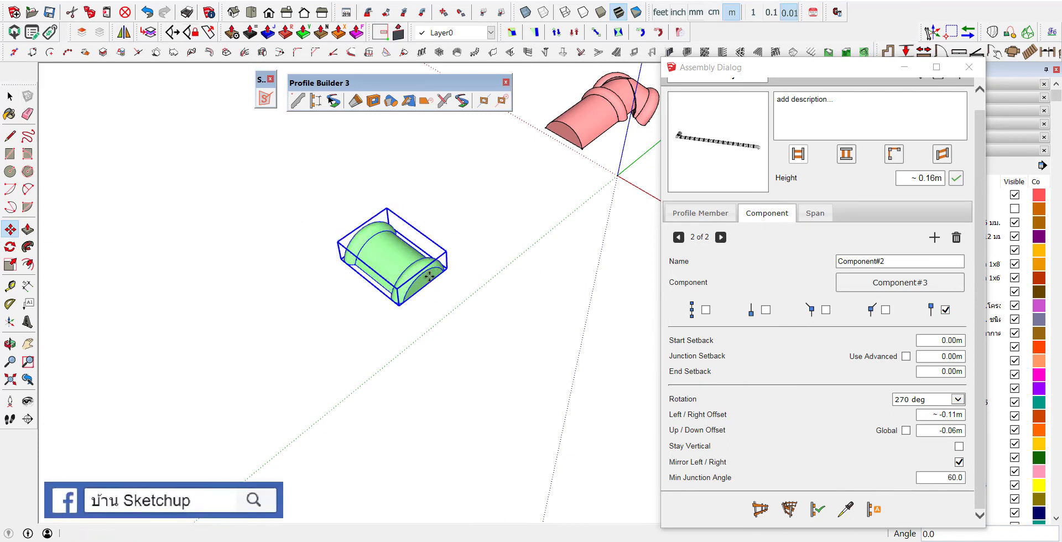
{"action": "left_click", "coordinate": [423, 287]}
{"action": "scroll", "coordinate": [423, 287], "scroll_direction": "down", "scroll_amount": 3}
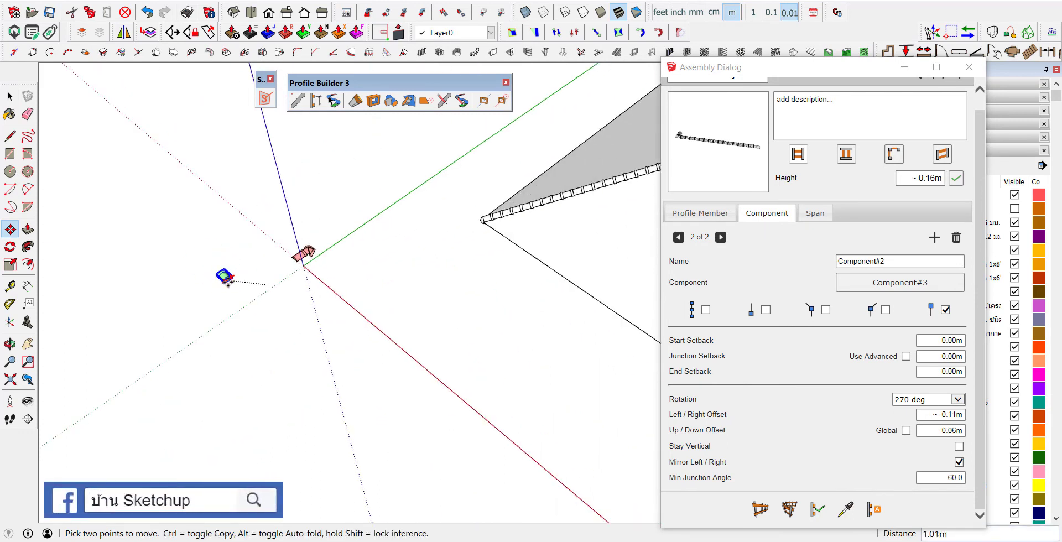
{"action": "scroll", "coordinate": [540, 263], "scroll_direction": "up", "scroll_amount": 4}
{"action": "scroll", "coordinate": [379, 221], "scroll_direction": "up", "scroll_amount": 3}
{"action": "scroll", "coordinate": [351, 210], "scroll_direction": "up", "scroll_amount": 2}
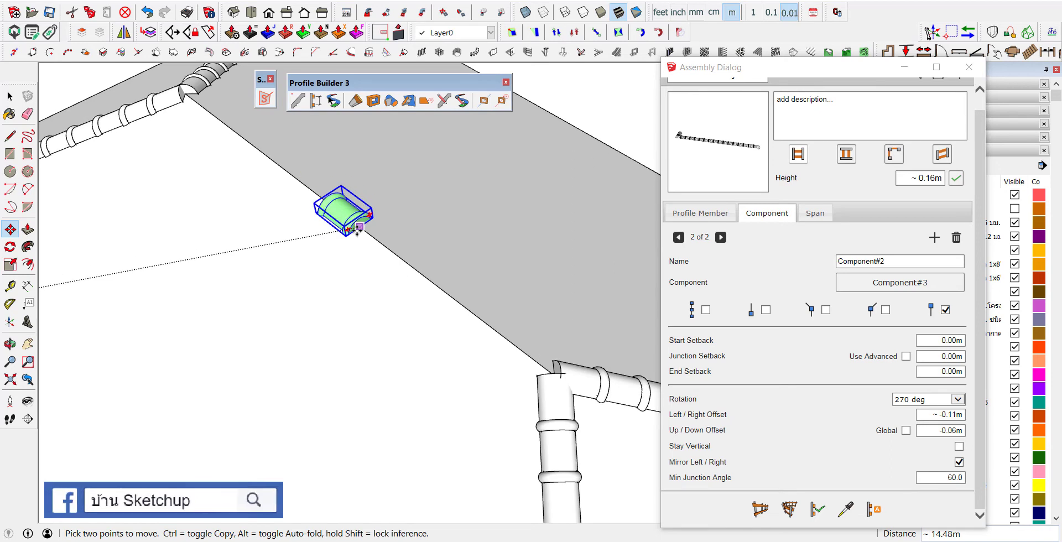
{"action": "scroll", "coordinate": [315, 231], "scroll_direction": "up", "scroll_amount": 3}
{"action": "left_click", "coordinate": [290, 226]}
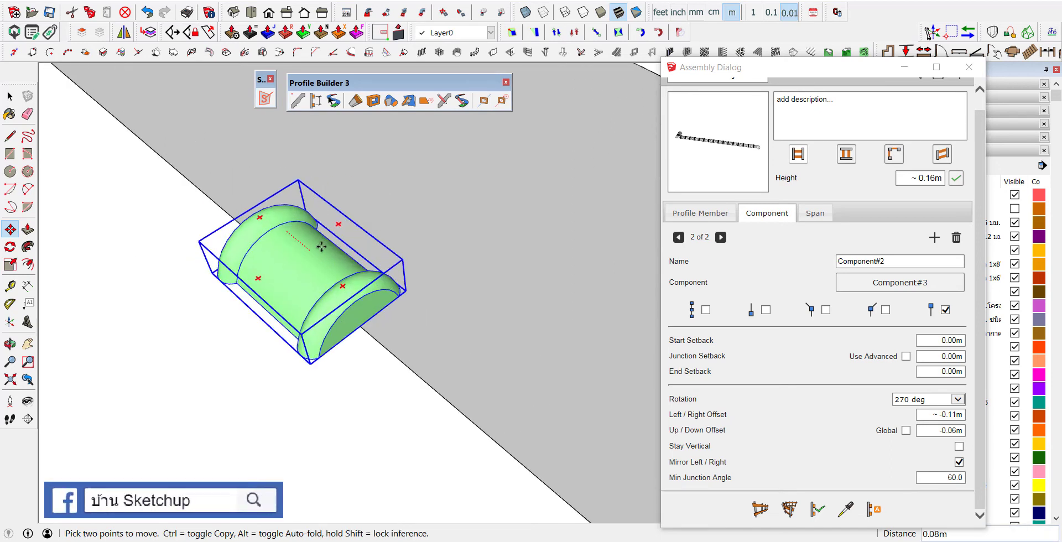
{"action": "scroll", "coordinate": [295, 227], "scroll_direction": "down", "scroll_amount": 3}
{"action": "scroll", "coordinate": [310, 244], "scroll_direction": "down", "scroll_amount": 3}
{"action": "scroll", "coordinate": [343, 265], "scroll_direction": "down", "scroll_amount": 3}
Step: End the move, deselect the green tile and orbit back toward the axes origin
{"action": "key", "text": "Escape"}
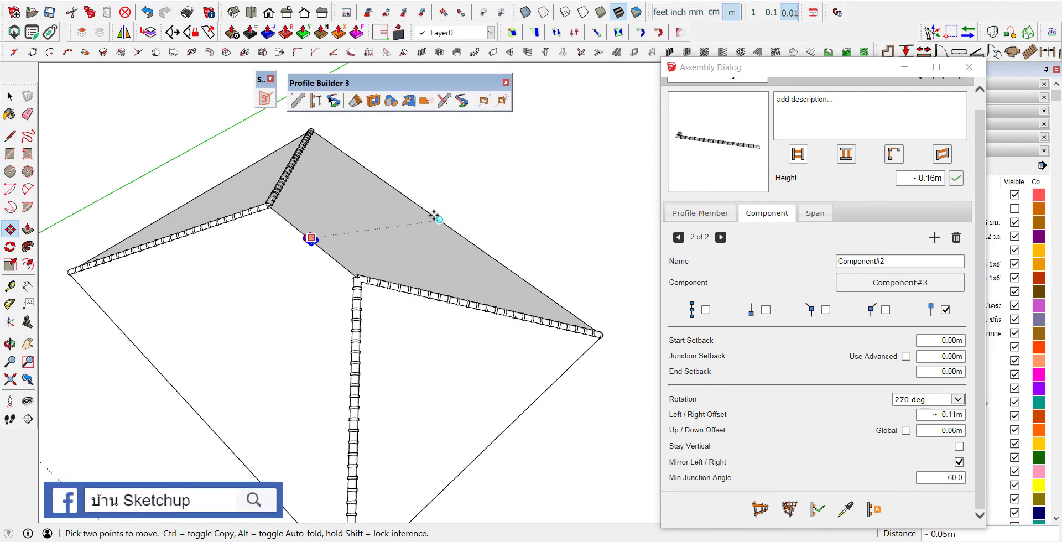
{"action": "scroll", "coordinate": [429, 219], "scroll_direction": "down", "scroll_amount": 1}
{"action": "key", "text": "space"}
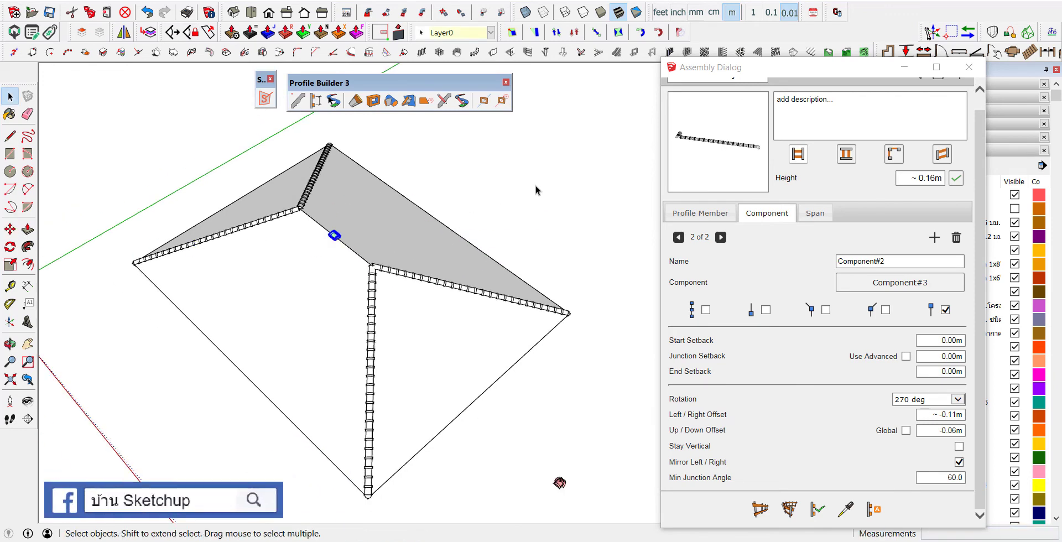
{"action": "scroll", "coordinate": [550, 191], "scroll_direction": "up", "scroll_amount": 2}
{"action": "left_click", "coordinate": [306, 280]}
{"action": "scroll", "coordinate": [305, 281], "scroll_direction": "up", "scroll_amount": 1}
{"action": "scroll", "coordinate": [285, 293], "scroll_direction": "down", "scroll_amount": 1}
{"action": "scroll", "coordinate": [437, 242], "scroll_direction": "down", "scroll_amount": 1}
{"action": "scroll", "coordinate": [515, 168], "scroll_direction": "down", "scroll_amount": 3}
{"action": "middle_click_drag", "start_coordinate": [515, 168], "coordinate": [232, 244]}
{"action": "scroll", "coordinate": [233, 242], "scroll_direction": "up", "scroll_amount": 2}
Step: Copy the small tile piece from the origin to a spot nearby
{"action": "scroll", "coordinate": [266, 260], "scroll_direction": "up", "scroll_amount": 2}
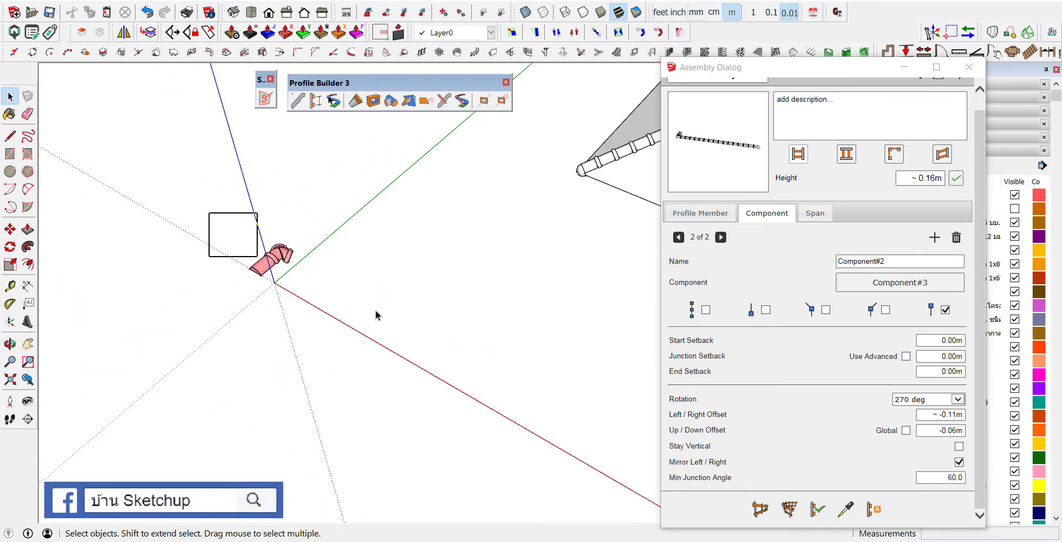
{"action": "left_click", "coordinate": [266, 254]}
{"action": "scroll", "coordinate": [249, 271], "scroll_direction": "up", "scroll_amount": 1}
{"action": "scroll", "coordinate": [246, 279], "scroll_direction": "up", "scroll_amount": 1}
{"action": "scroll", "coordinate": [246, 279], "scroll_direction": "up", "scroll_amount": 1}
{"action": "scroll", "coordinate": [238, 283], "scroll_direction": "up", "scroll_amount": 2}
{"action": "scroll", "coordinate": [226, 288], "scroll_direction": "up", "scroll_amount": 2}
{"action": "key", "text": "m"}
{"action": "left_click", "coordinate": [221, 285]}
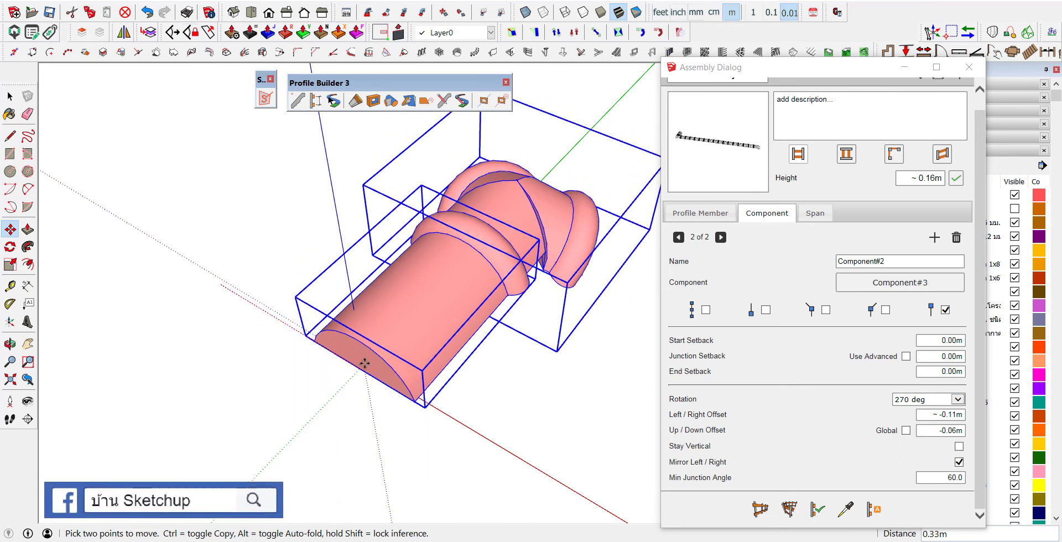
{"action": "key", "text": "ctrl"}
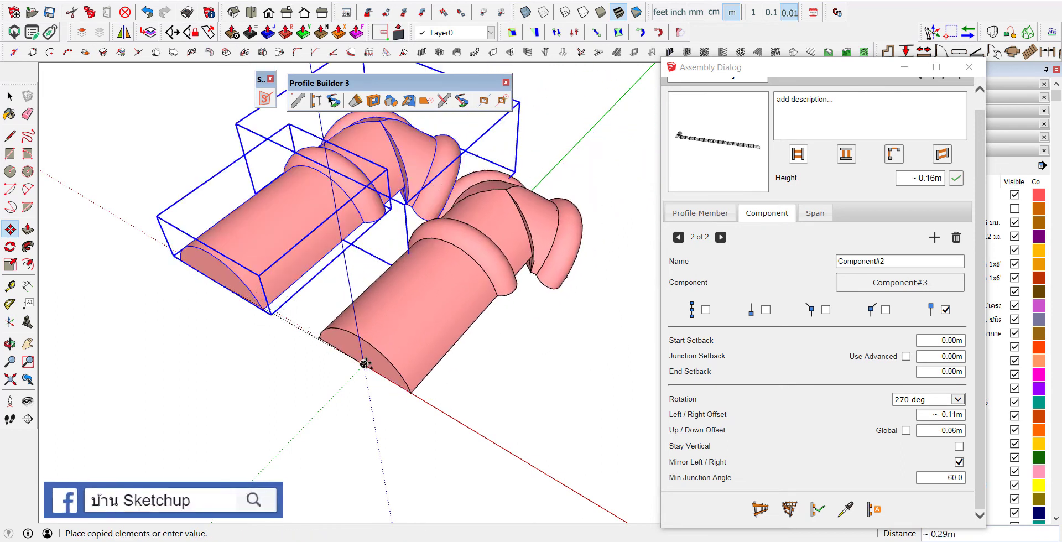
{"action": "left_click", "coordinate": [362, 351]}
Step: Erase the unwanted copy and the leftover left cylinder
{"action": "key", "text": "e"}
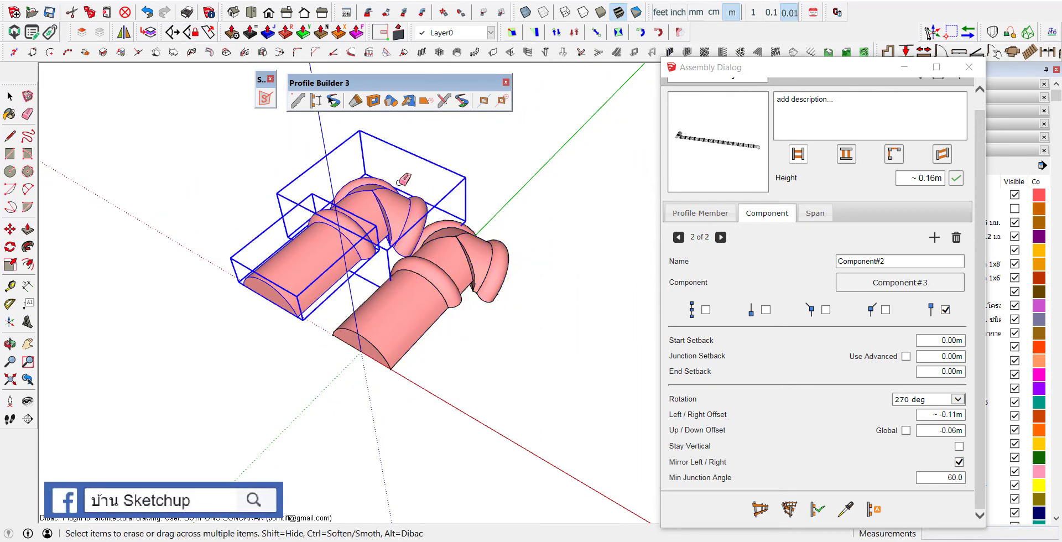
{"action": "left_click", "coordinate": [302, 254]}
{"action": "key", "text": "space"}
{"action": "scroll", "coordinate": [415, 250], "scroll_direction": "down", "scroll_amount": 2}
Step: Rotate the remaining tile-and-elbow piece 90° about the origin onto the red axis
{"action": "left_click", "coordinate": [459, 276]}
{"action": "scroll", "coordinate": [459, 310], "scroll_direction": "up", "scroll_amount": 2}
{"action": "scroll", "coordinate": [450, 311], "scroll_direction": "up", "scroll_amount": 3}
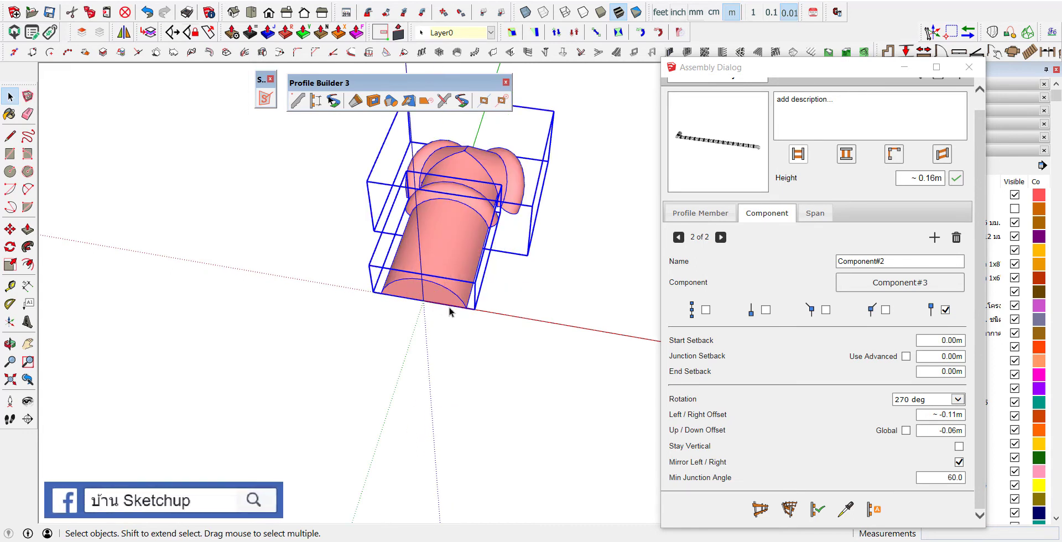
{"action": "key", "text": "q"}
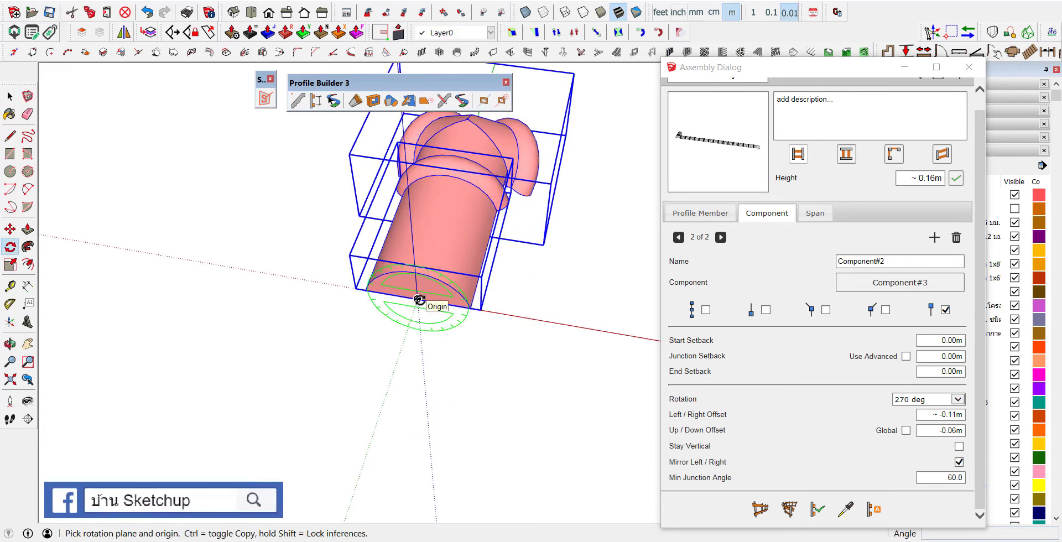
{"action": "left_click", "coordinate": [420, 299]}
{"action": "scroll", "coordinate": [426, 238], "scroll_direction": "down", "scroll_amount": 4}
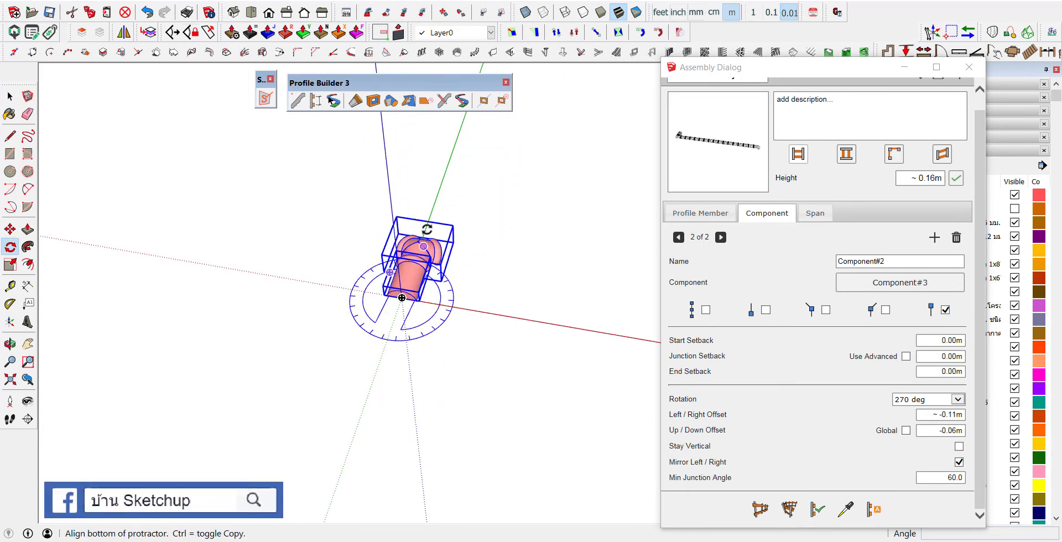
{"action": "left_click", "coordinate": [441, 185]}
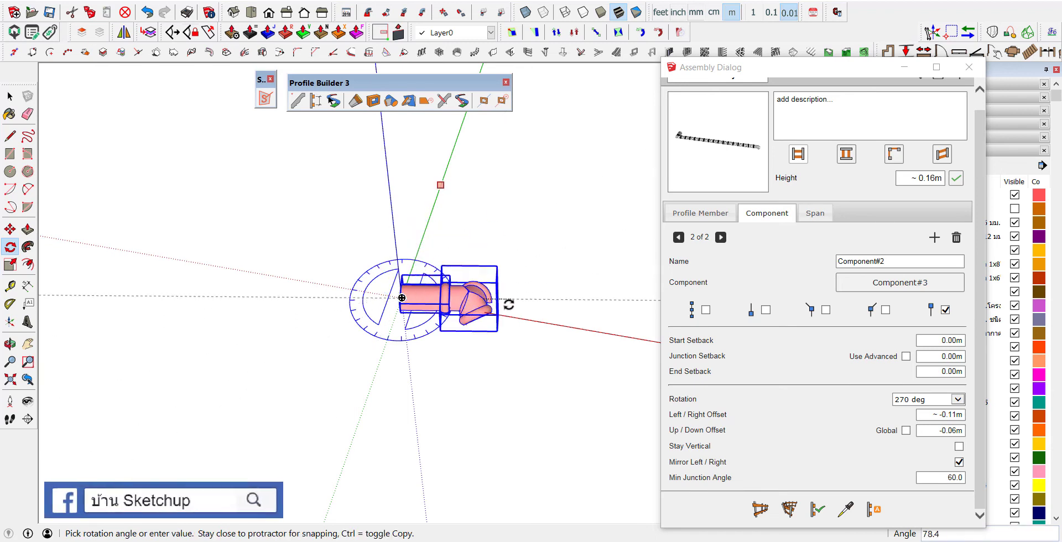
{"action": "key", "text": "space"}
{"action": "scroll", "coordinate": [498, 265], "scroll_direction": "up", "scroll_amount": 3}
{"action": "middle_click_drag", "start_coordinate": [630, 180], "coordinate": [429, 324]}
{"action": "scroll", "coordinate": [455, 287], "scroll_direction": "up", "scroll_amount": 2}
{"action": "middle_click_drag", "start_coordinate": [454, 287], "coordinate": [394, 362]}
Step: Make the straight pipe tile and the elbow end cap into separate components
{"action": "right_click", "coordinate": [347, 369]}
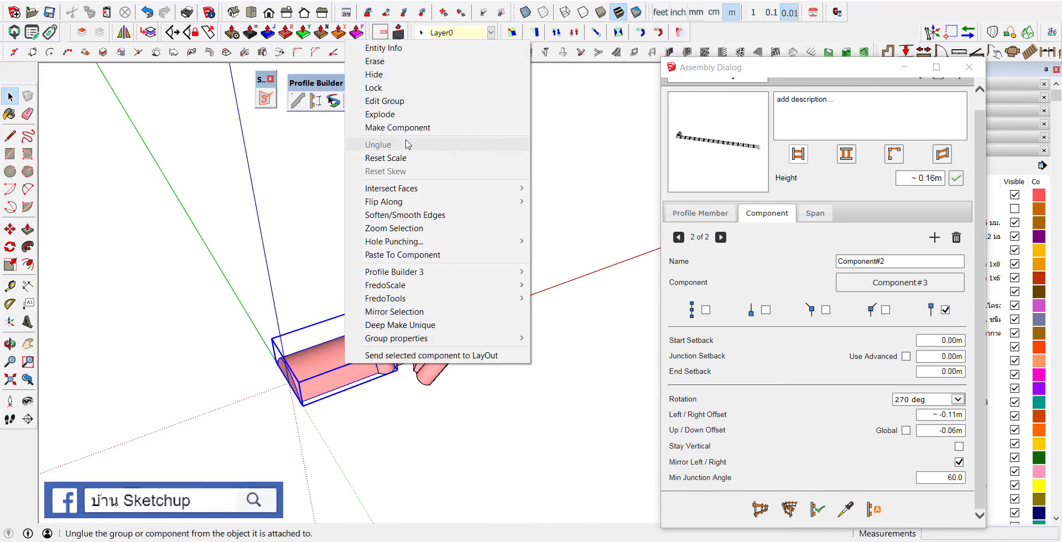
{"action": "left_click", "coordinate": [407, 129]}
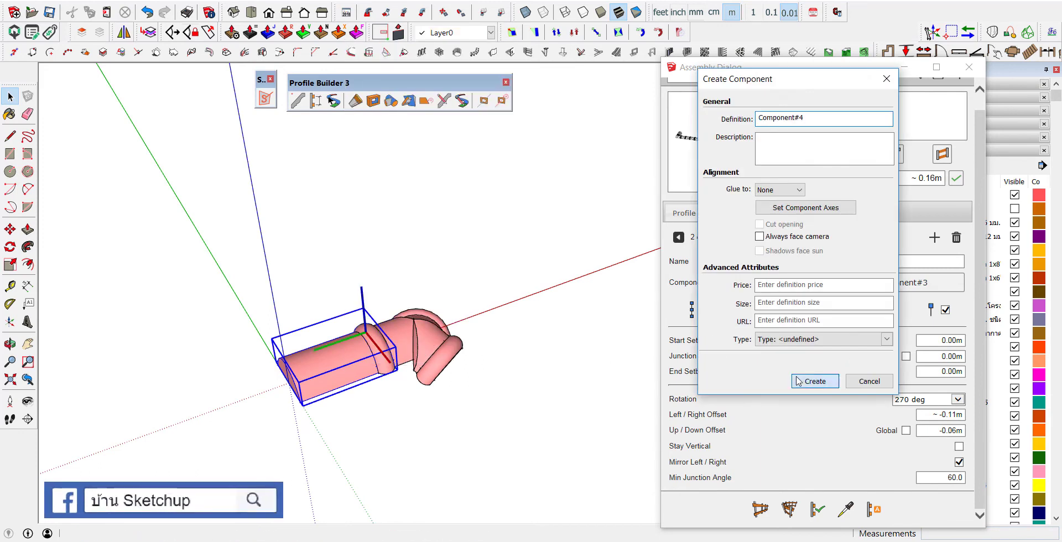
{"action": "left_click", "coordinate": [793, 381]}
{"action": "right_click", "coordinate": [441, 339]}
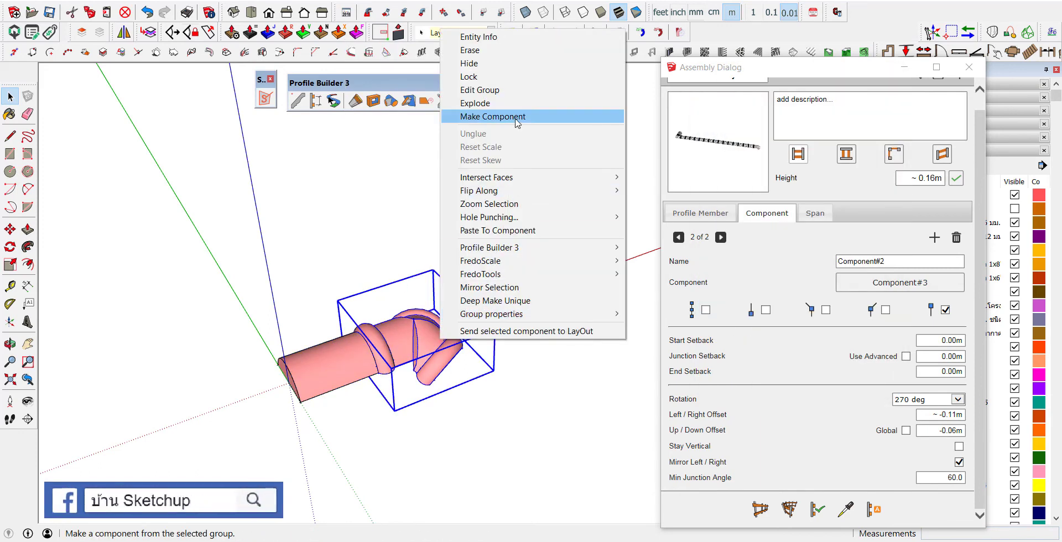
{"action": "left_click", "coordinate": [493, 116]}
{"action": "left_click", "coordinate": [816, 379]}
Step: Move the elbow component further along the red axis, away from the pipe tile
{"action": "scroll", "coordinate": [434, 367], "scroll_direction": "down", "scroll_amount": 5}
{"action": "middle_click_drag", "start_coordinate": [345, 372], "coordinate": [259, 311]}
{"action": "left_click", "coordinate": [286, 338]}
{"action": "left_click", "coordinate": [393, 299]}
{"action": "key", "text": "space"}
{"action": "scroll", "coordinate": [131, 353], "scroll_direction": "up", "scroll_amount": 3}
Step: Copy the straight tile one length along the red axis, making two copies in a row (x2)
{"action": "scroll", "coordinate": [132, 353], "scroll_direction": "up", "scroll_amount": 2}
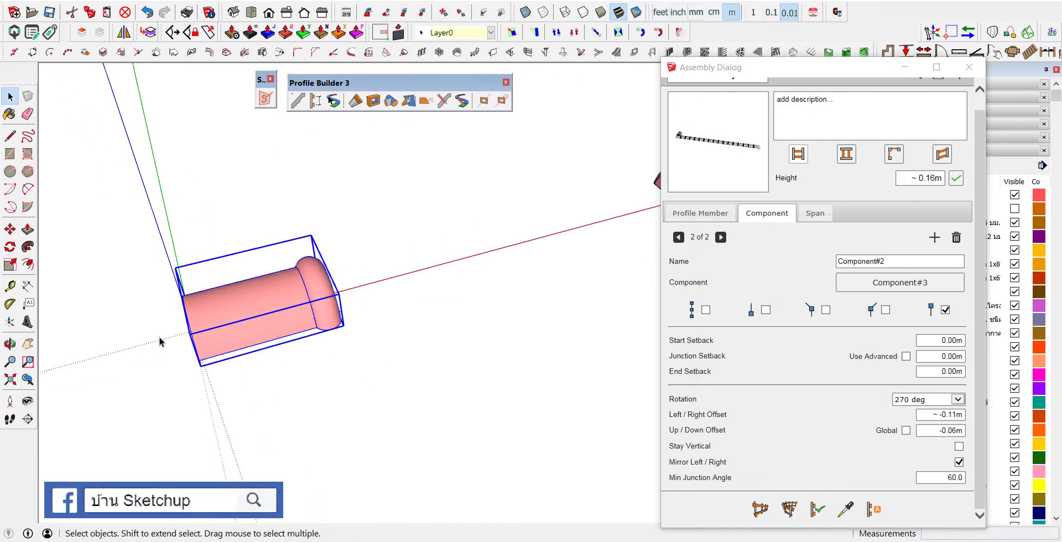
{"action": "key", "text": "m"}
{"action": "key", "text": "ctrl"}
{"action": "left_click", "coordinate": [187, 317]}
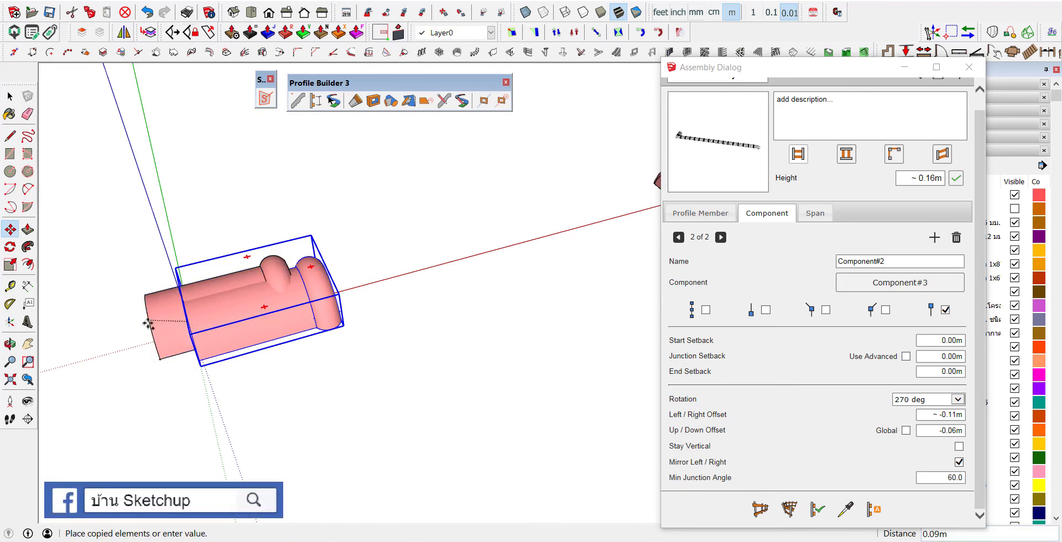
{"action": "scroll", "coordinate": [339, 330], "scroll_direction": "up", "scroll_amount": 2}
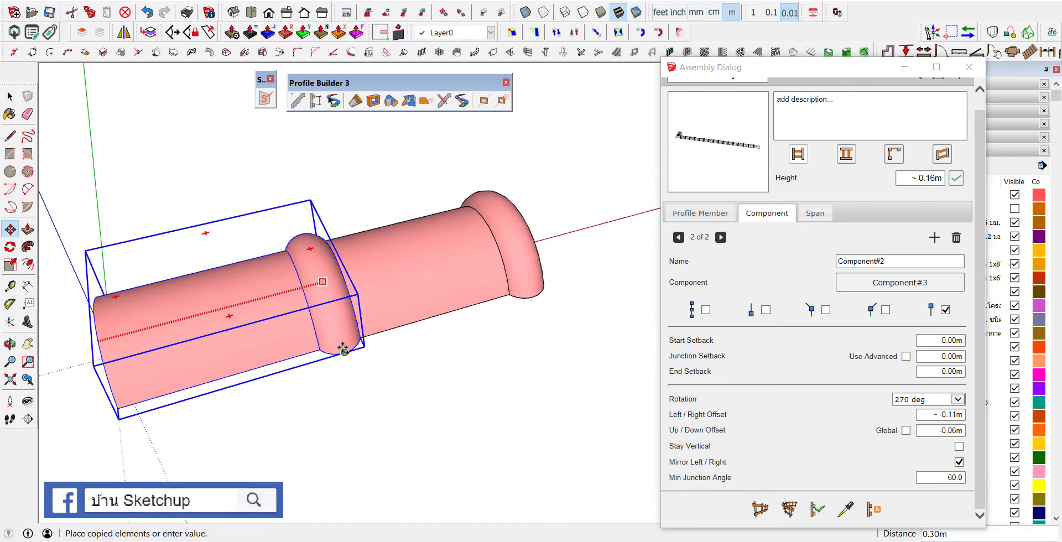
{"action": "left_click", "coordinate": [343, 347]}
{"action": "type", "text": "x"}
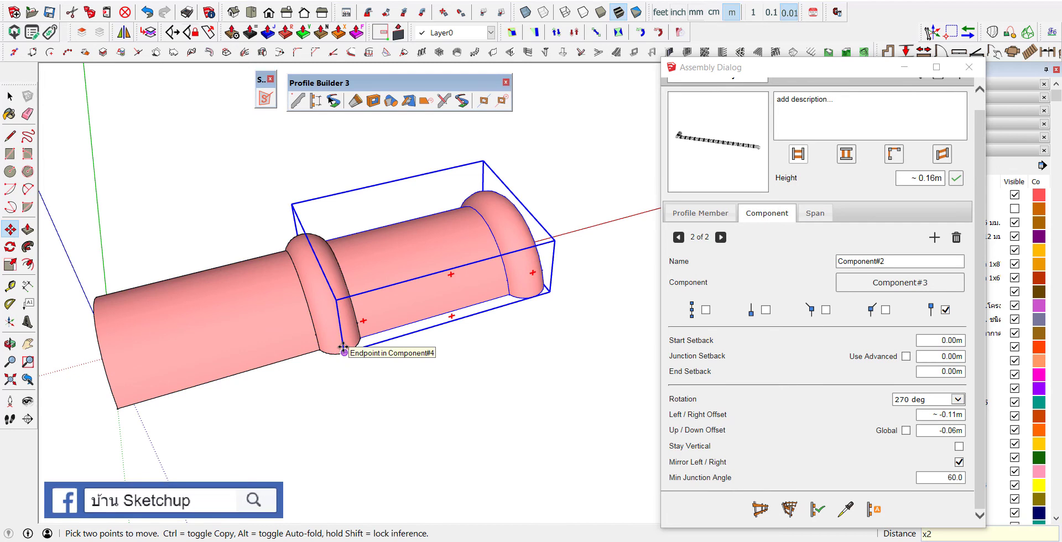
{"action": "type", "text": "2"}
{"action": "key", "text": "Return"}
{"action": "key", "text": "space"}
Step: Move the elbow end cap by its corner to the end of the tile row
{"action": "scroll", "coordinate": [237, 343], "scroll_direction": "down", "scroll_amount": 3}
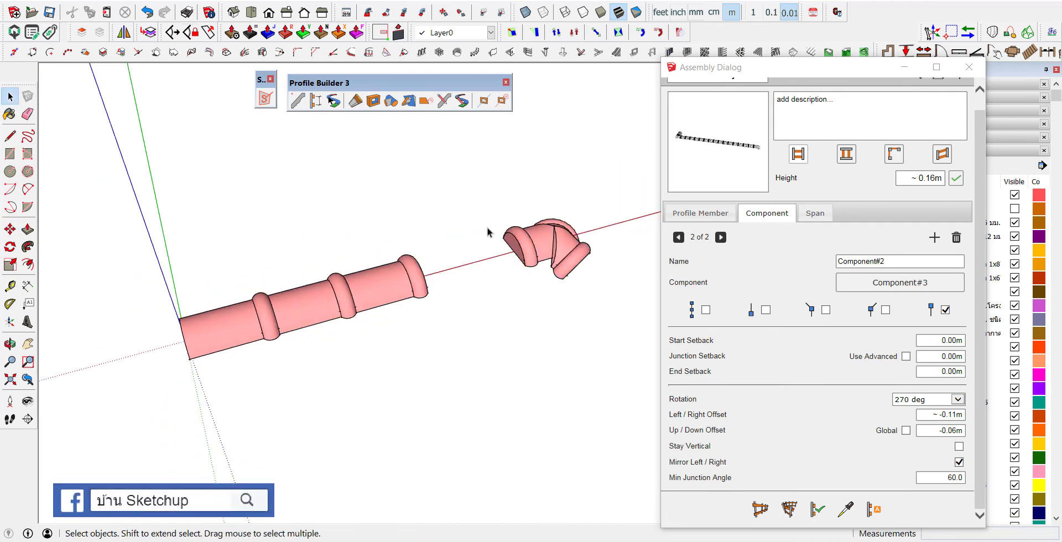
{"action": "left_click", "coordinate": [523, 256]}
{"action": "scroll", "coordinate": [531, 265], "scroll_direction": "up", "scroll_amount": 2}
{"action": "scroll", "coordinate": [536, 273], "scroll_direction": "up", "scroll_amount": 2}
{"action": "scroll", "coordinate": [545, 285], "scroll_direction": "up", "scroll_amount": 2}
{"action": "key", "text": "m"}
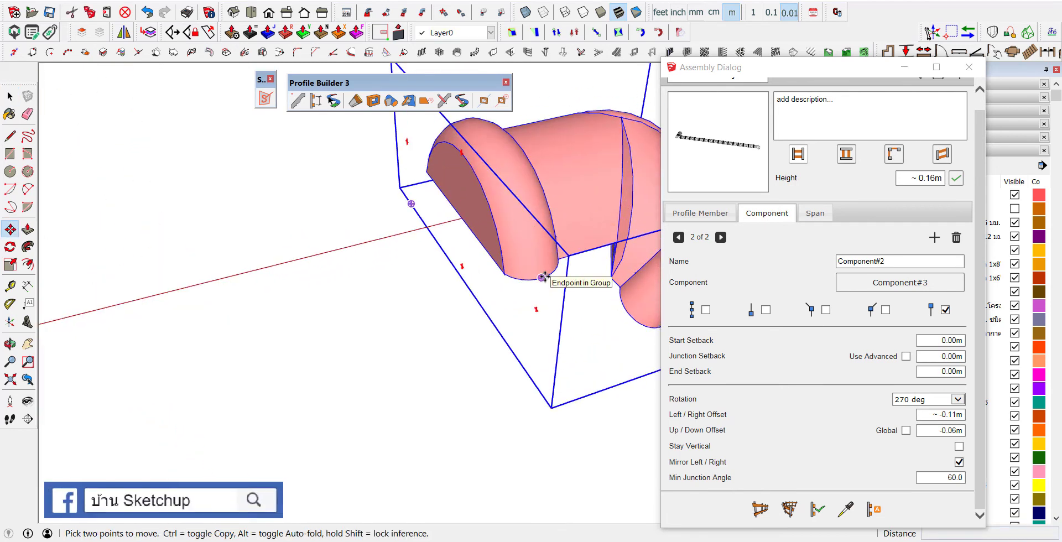
{"action": "left_click", "coordinate": [544, 276]}
{"action": "scroll", "coordinate": [487, 310], "scroll_direction": "down", "scroll_amount": 3}
{"action": "scroll", "coordinate": [322, 341], "scroll_direction": "up", "scroll_amount": 3}
{"action": "scroll", "coordinate": [322, 342], "scroll_direction": "down", "scroll_amount": 3}
{"action": "scroll", "coordinate": [323, 330], "scroll_direction": "down", "scroll_amount": 1}
{"action": "scroll", "coordinate": [326, 329], "scroll_direction": "down", "scroll_amount": 3}
Step: Select the three tiles and the elbow together
{"action": "key", "text": "space"}
{"action": "middle_click_drag", "start_coordinate": [387, 356], "coordinate": [332, 290]}
{"action": "left_click", "coordinate": [453, 320]}
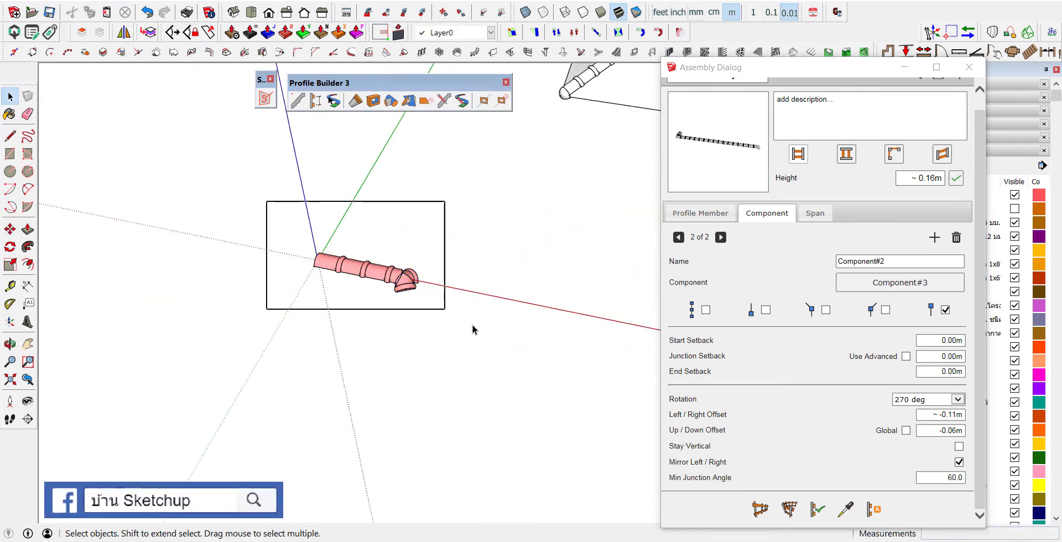
{"action": "left_click_drag", "start_coordinate": [455, 320], "coordinate": [497, 348]}
Step: Save the tile assembly with the new tile, then start a run at the green tile's end
{"action": "left_click", "coordinate": [875, 520]}
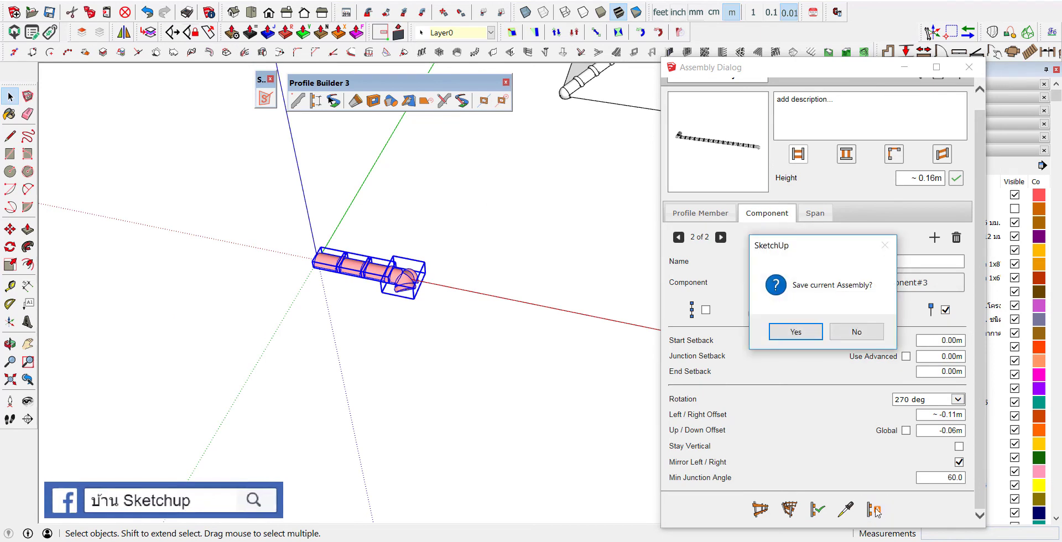
{"action": "left_click", "coordinate": [863, 341]}
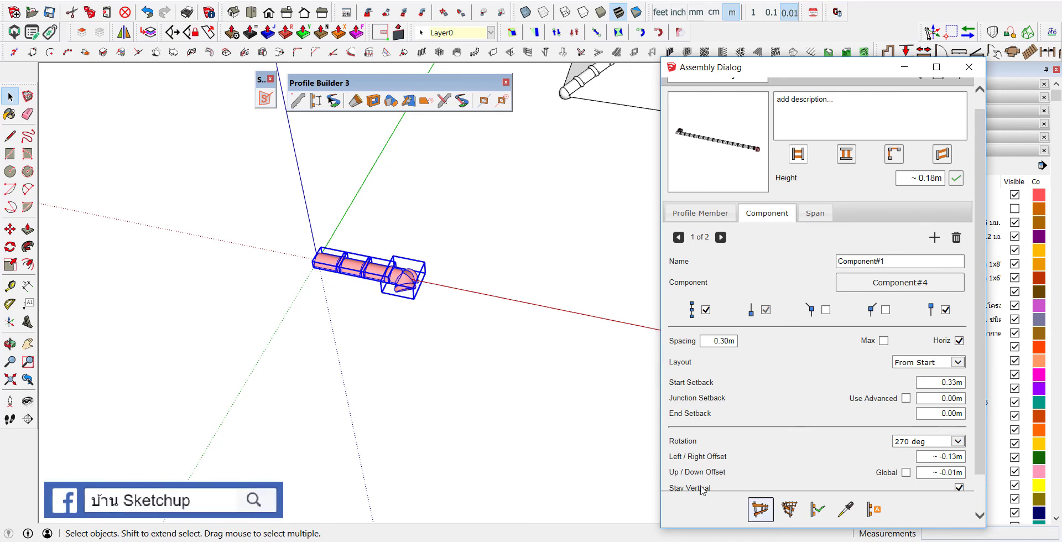
{"action": "left_click", "coordinate": [760, 510]}
{"action": "scroll", "coordinate": [591, 232], "scroll_direction": "up", "scroll_amount": 8}
{"action": "scroll", "coordinate": [591, 233], "scroll_direction": "up", "scroll_amount": 3}
{"action": "scroll", "coordinate": [553, 260], "scroll_direction": "up", "scroll_amount": 3}
{"action": "scroll", "coordinate": [504, 287], "scroll_direction": "up", "scroll_amount": 2}
{"action": "scroll", "coordinate": [501, 239], "scroll_direction": "up", "scroll_amount": 2}
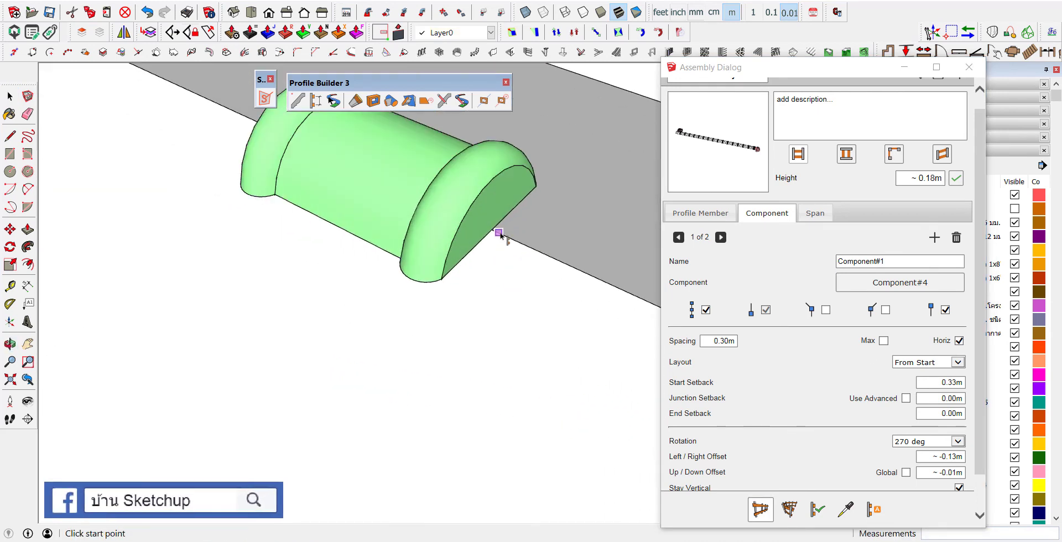
{"action": "left_click", "coordinate": [492, 230]}
Step: Finish the tile run at the hip junction, inspect it, then undo it
{"action": "scroll", "coordinate": [498, 235], "scroll_direction": "down", "scroll_amount": 3}
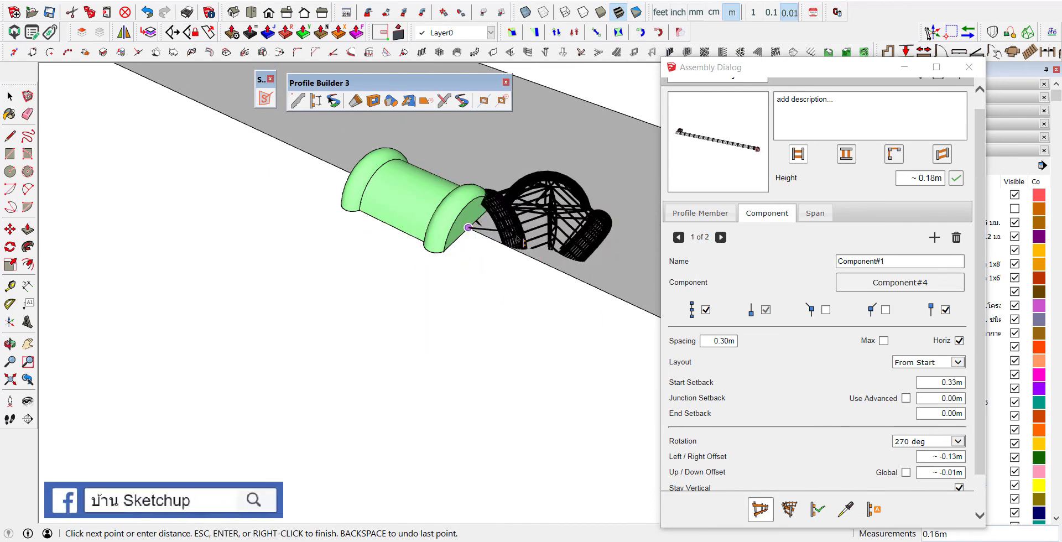
{"action": "scroll", "coordinate": [510, 245], "scroll_direction": "down", "scroll_amount": 2}
{"action": "scroll", "coordinate": [498, 238], "scroll_direction": "down", "scroll_amount": 2}
{"action": "scroll", "coordinate": [439, 231], "scroll_direction": "up", "scroll_amount": 3}
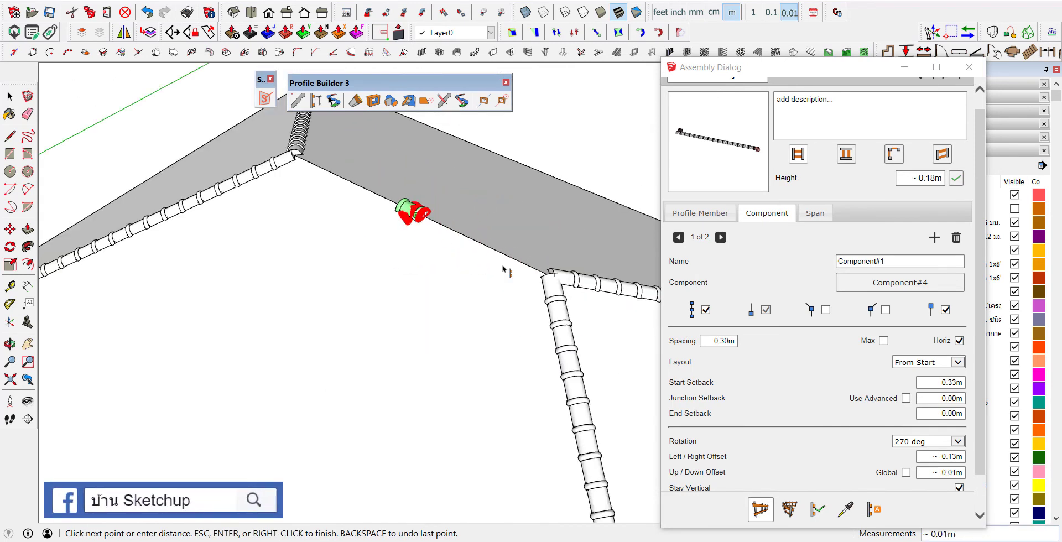
{"action": "scroll", "coordinate": [561, 283], "scroll_direction": "up", "scroll_amount": 1}
{"action": "scroll", "coordinate": [576, 299], "scroll_direction": "up", "scroll_amount": 3}
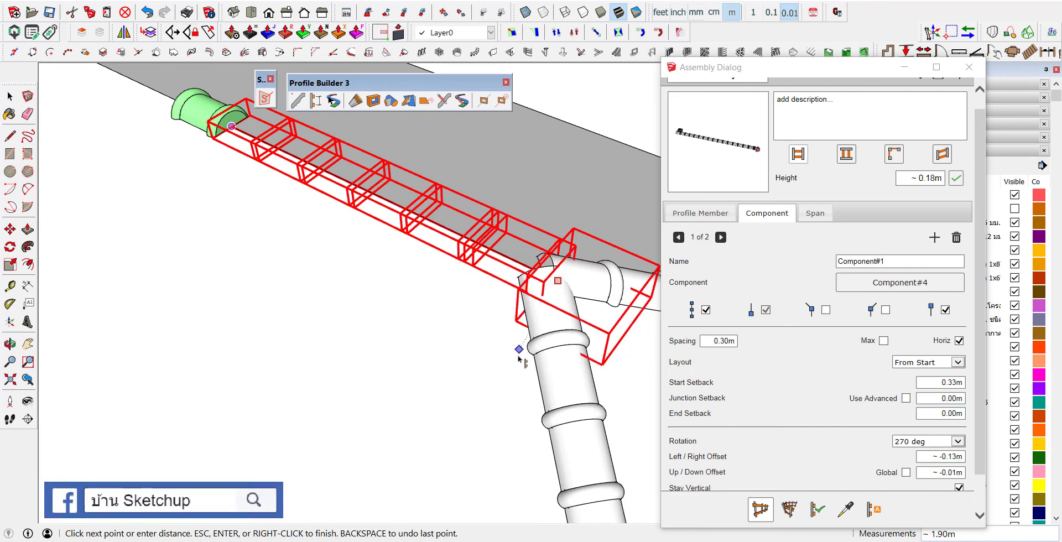
{"action": "key", "text": "Return"}
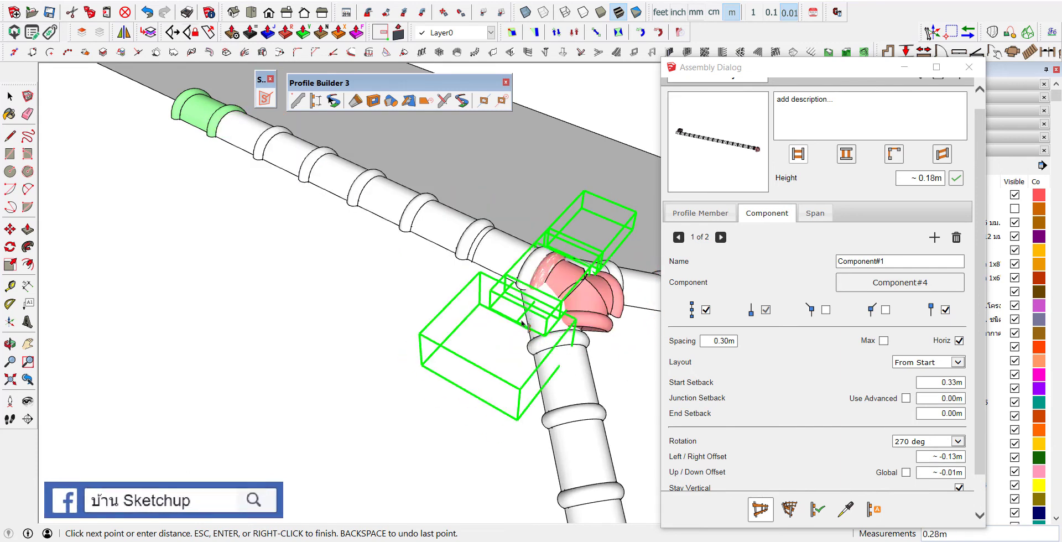
{"action": "left_click", "coordinate": [440, 247]}
{"action": "middle_click_drag", "start_coordinate": [440, 247], "coordinate": [271, 198]}
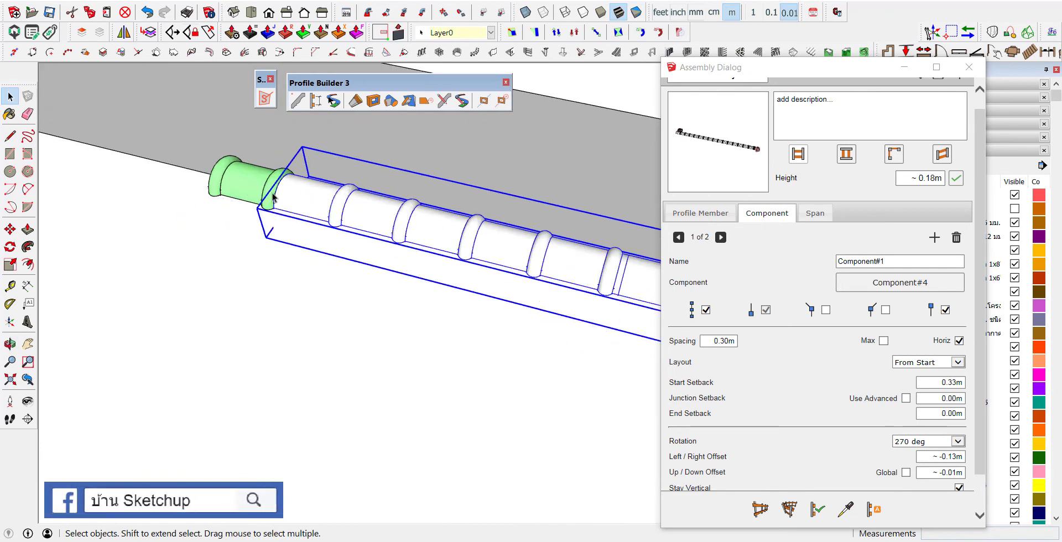
{"action": "scroll", "coordinate": [289, 208], "scroll_direction": "down", "scroll_amount": 1}
{"action": "scroll", "coordinate": [289, 208], "scroll_direction": "down", "scroll_amount": 1}
{"action": "key", "text": "ctrl+z"}
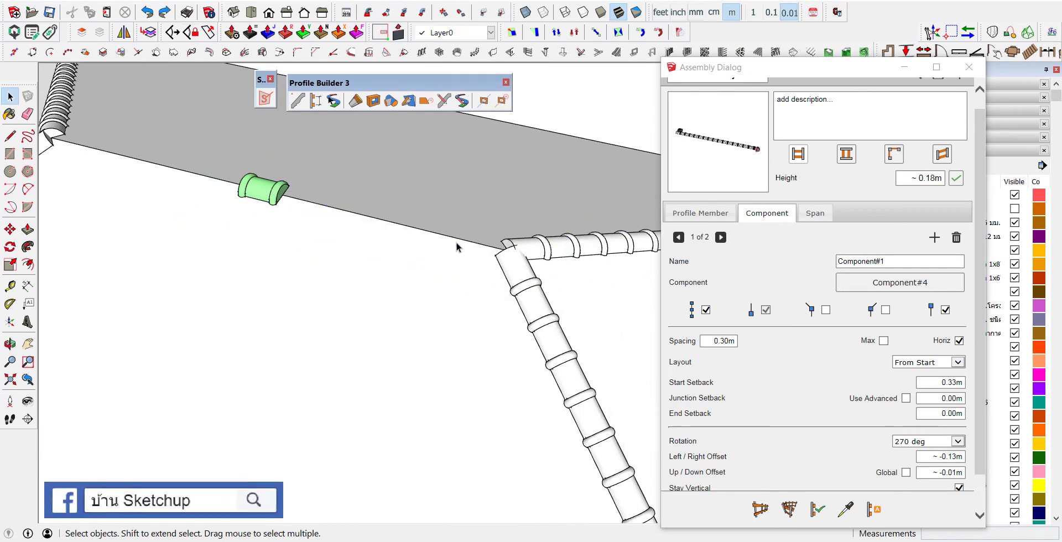
Step: Restart the tile assembly run from the green tile's end
{"action": "left_click", "coordinate": [759, 509]}
{"action": "scroll", "coordinate": [332, 229], "scroll_direction": "up", "scroll_amount": 3}
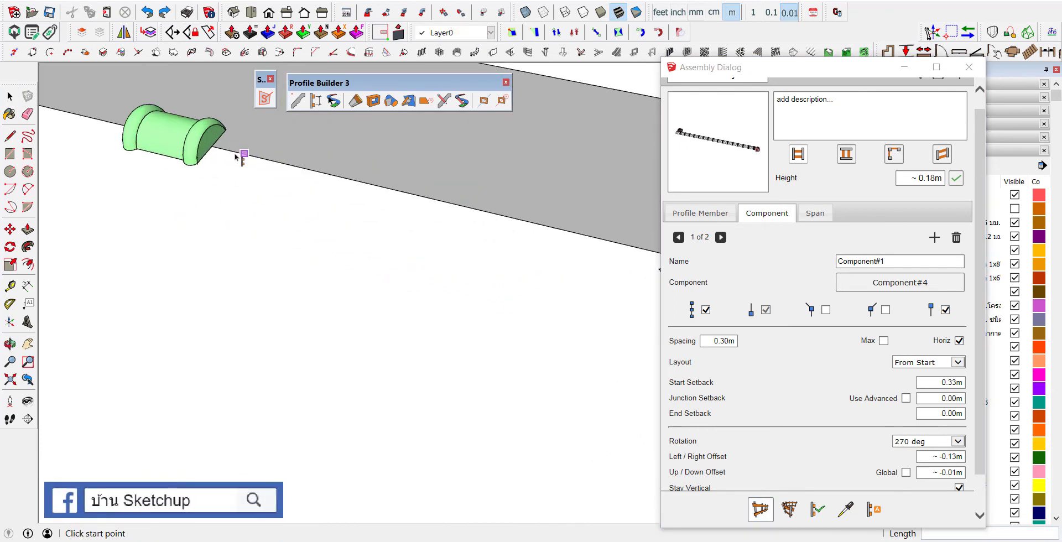
{"action": "left_click", "coordinate": [219, 150]}
{"action": "scroll", "coordinate": [221, 152], "scroll_direction": "down", "scroll_amount": 2}
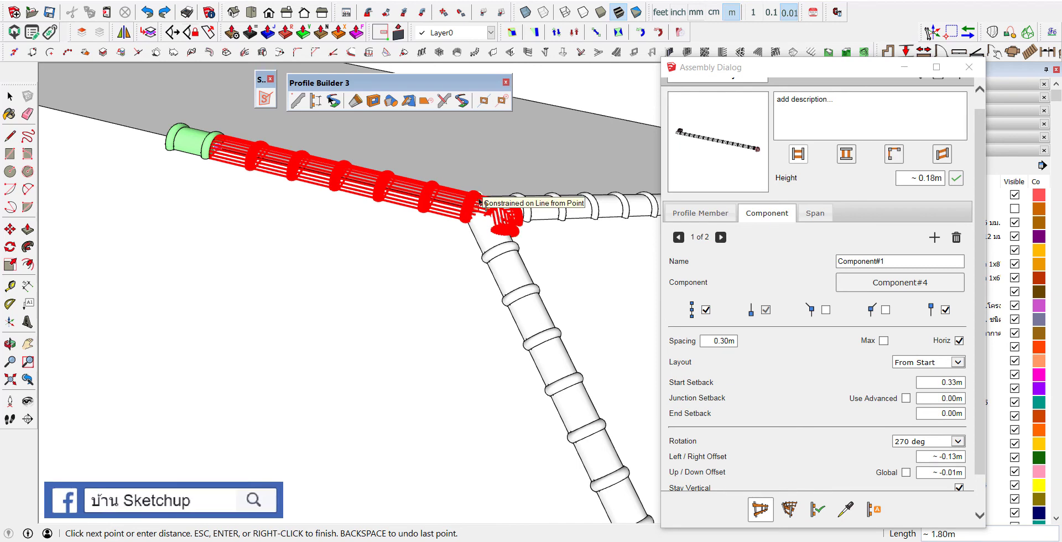
Step: End the ridge tile run at the hip junction and select the new run
{"action": "left_click", "coordinate": [481, 202]}
{"action": "key", "text": "Return"}
{"action": "middle_click_drag", "start_coordinate": [307, 135], "coordinate": [208, 206]}
{"action": "left_click", "coordinate": [235, 206]}
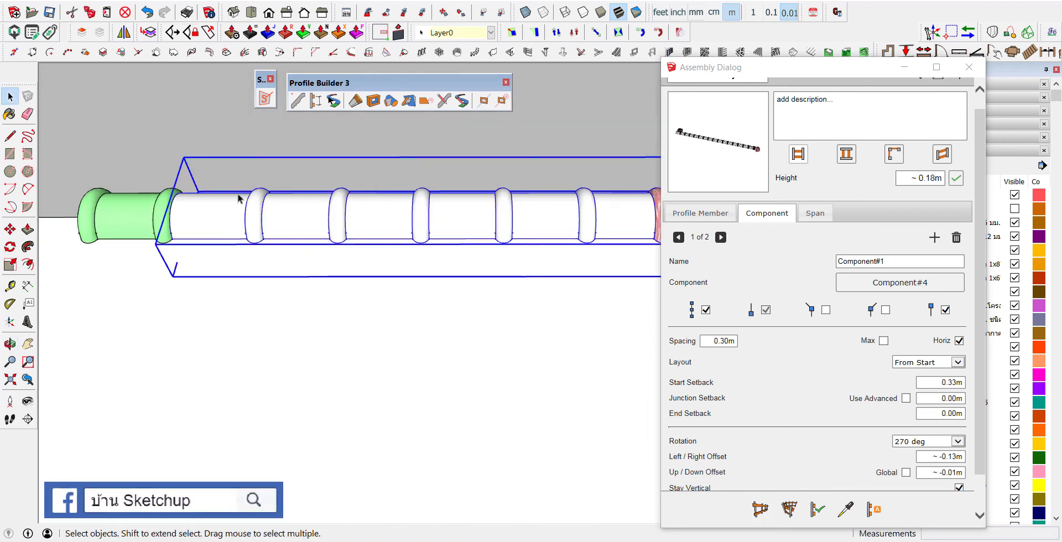
{"action": "scroll", "coordinate": [236, 206], "scroll_direction": "up", "scroll_amount": 2}
{"action": "key", "text": "m"}
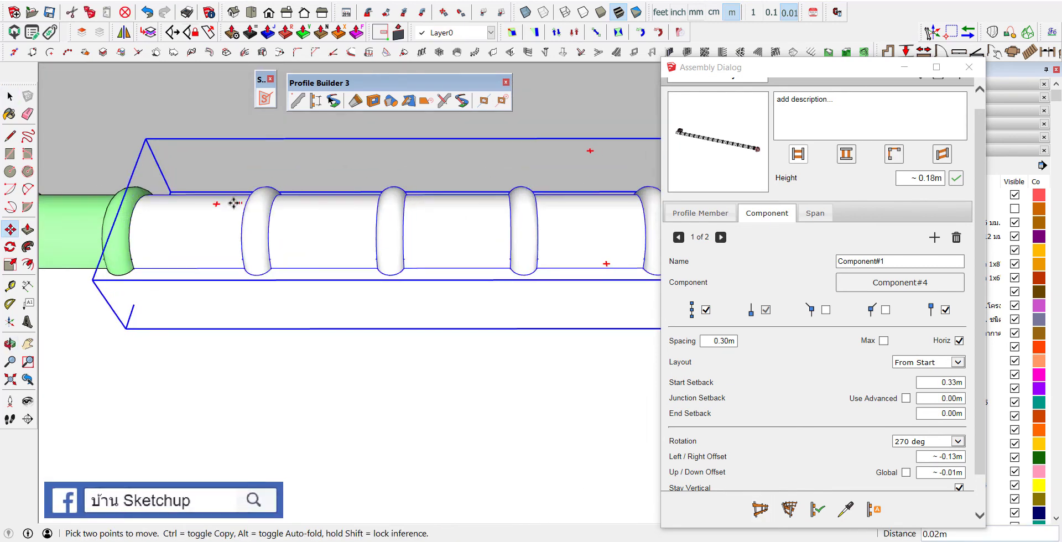
{"action": "key", "text": "space"}
{"action": "scroll", "coordinate": [266, 208], "scroll_direction": "down", "scroll_amount": 3}
Step: Orbit around the ridge run toward the pipe elbow, starting and cancelling a move
{"action": "mouse_move", "coordinate": [265, 208]}
{"action": "middle_mouse_down"}
{"action": "mouse_move", "coordinate": [351, 147]}
{"action": "mouse_move", "coordinate": [237, 123]}
{"action": "middle_mouse_up"}
{"action": "scroll", "coordinate": [237, 122], "scroll_direction": "up", "scroll_amount": 2}
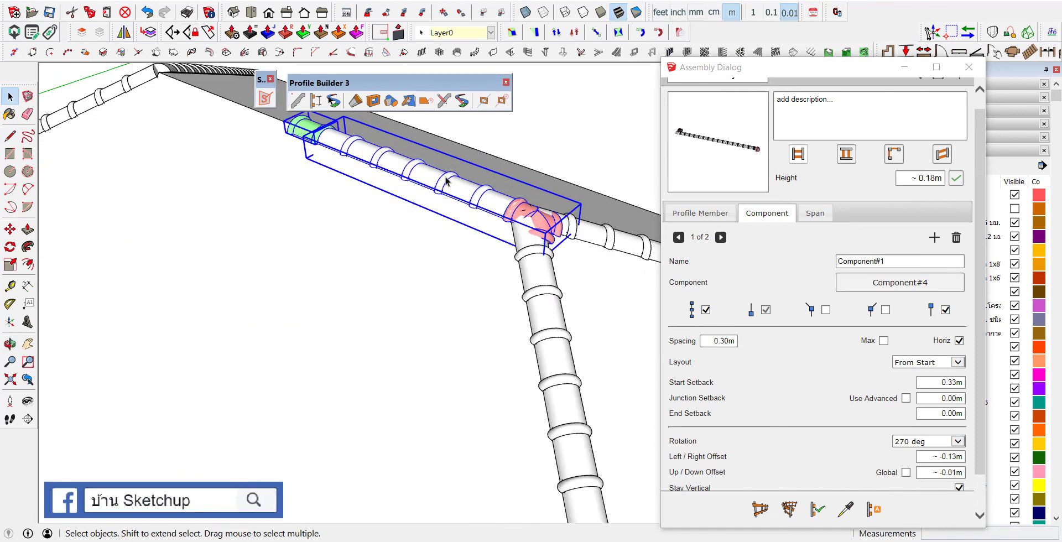
{"action": "middle_click_drag", "start_coordinate": [433, 179], "coordinate": [491, 177]}
{"action": "scroll", "coordinate": [491, 178], "scroll_direction": "up", "scroll_amount": 2}
{"action": "scroll", "coordinate": [488, 196], "scroll_direction": "up", "scroll_amount": 1}
{"action": "key", "text": "m"}
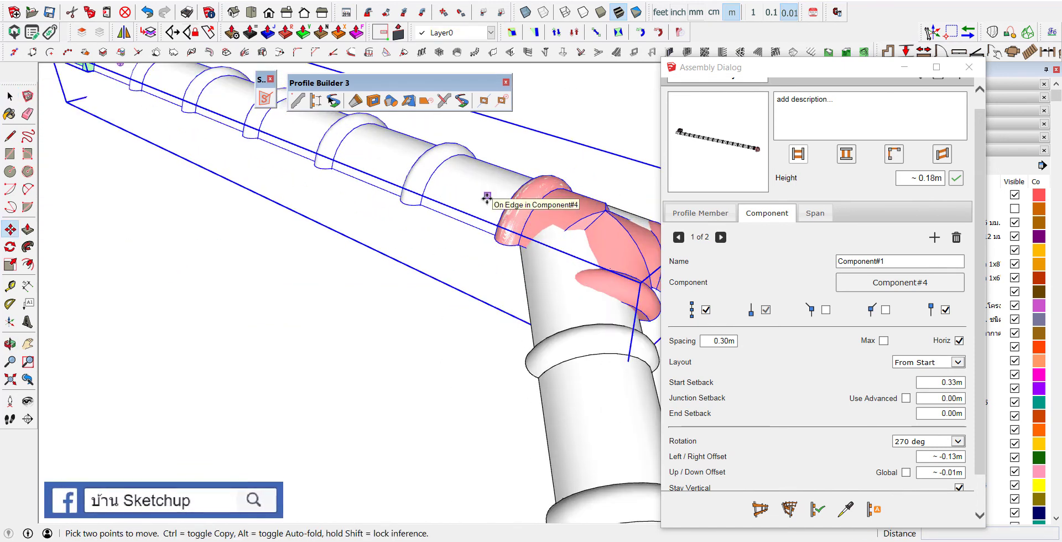
{"action": "left_click", "coordinate": [486, 197]}
{"action": "scroll", "coordinate": [480, 183], "scroll_direction": "down", "scroll_amount": 2}
{"action": "middle_click_drag", "start_coordinate": [480, 183], "coordinate": [546, 257]}
{"action": "key", "text": "space"}
{"action": "scroll", "coordinate": [515, 221], "scroll_direction": "down", "scroll_amount": 2}
{"action": "scroll", "coordinate": [548, 261], "scroll_direction": "up", "scroll_amount": 1}
{"action": "scroll", "coordinate": [539, 257], "scroll_direction": "up", "scroll_amount": 1}
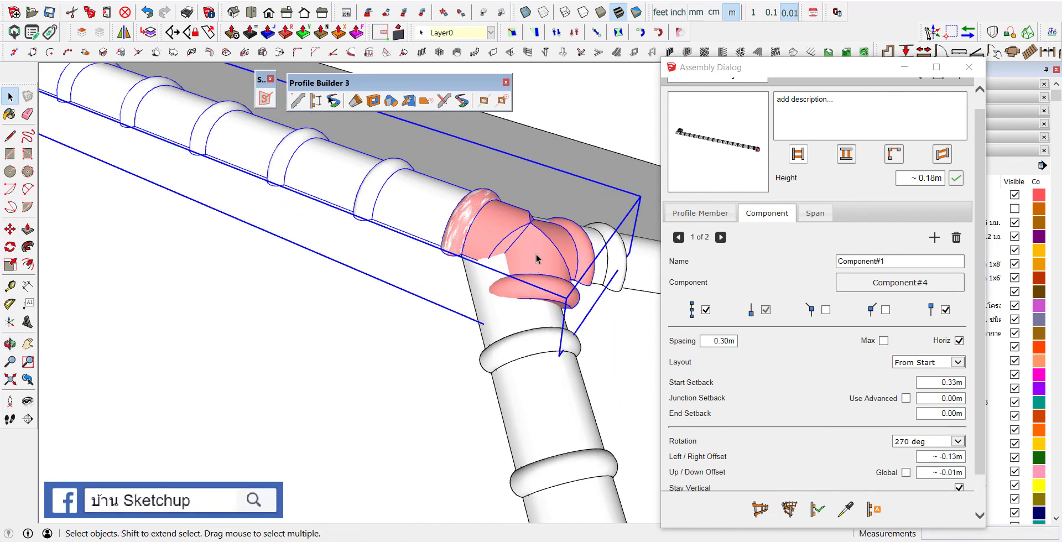
Step: Inside the ridge assembly, shift the pink end-cap tile slightly along the red axis
{"action": "double_click", "coordinate": [539, 251]}
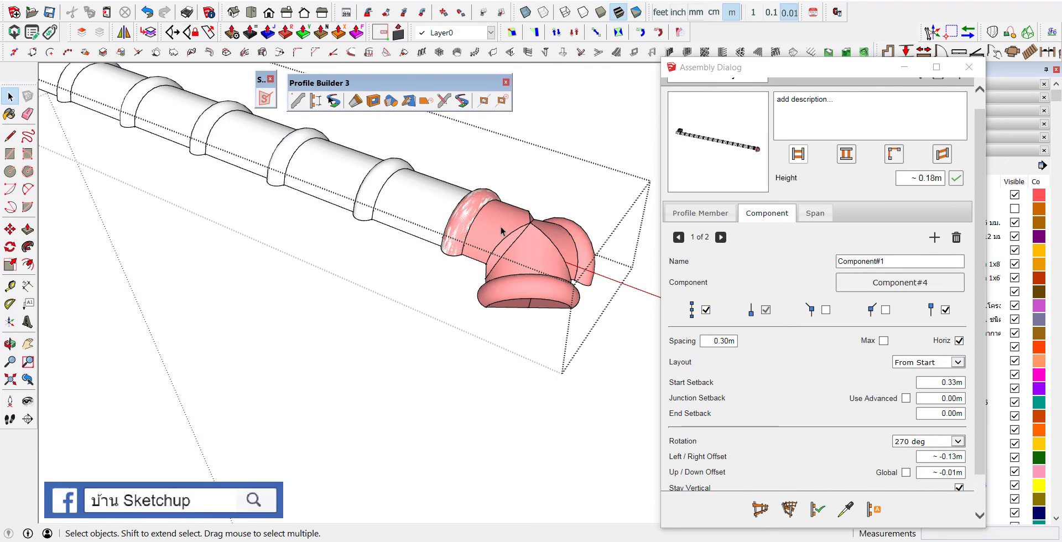
{"action": "left_click", "coordinate": [503, 231]}
{"action": "key", "text": "m"}
{"action": "left_click", "coordinate": [554, 257]}
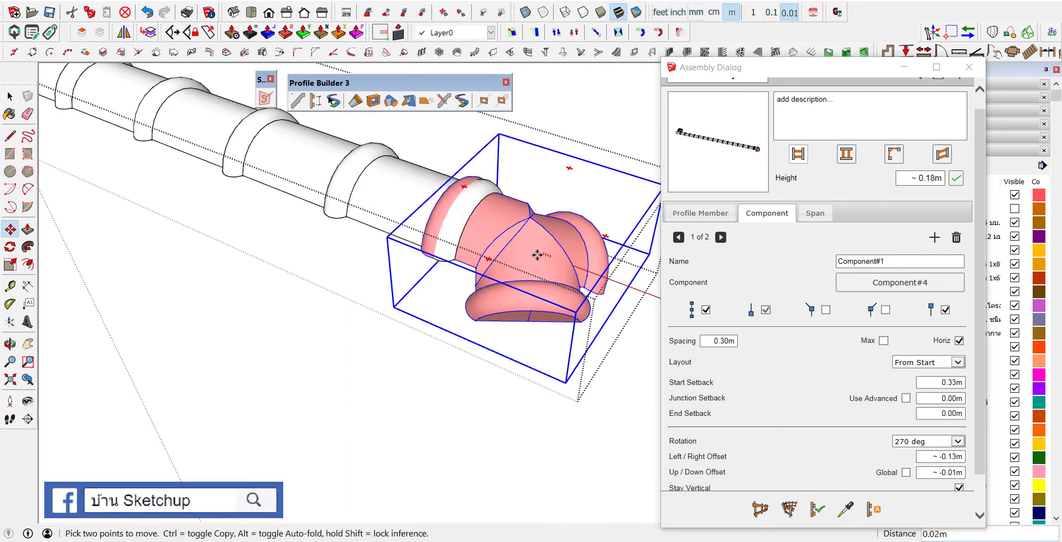
{"action": "left_click", "coordinate": [525, 259]}
{"action": "key", "text": "space"}
{"action": "scroll", "coordinate": [529, 267], "scroll_direction": "down", "scroll_amount": 3}
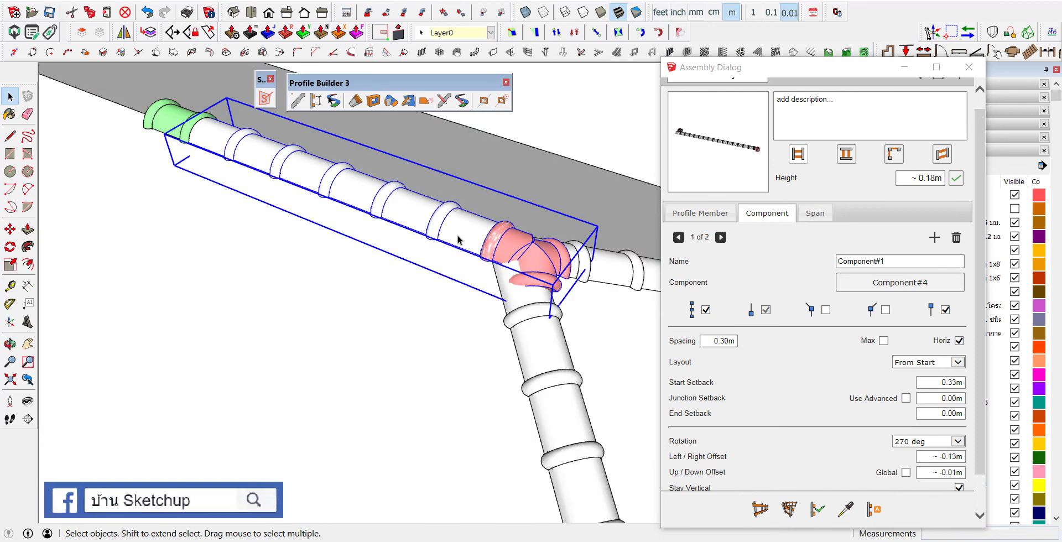
{"action": "left_click", "coordinate": [458, 239]}
Step: Start a new ridge tile run at the green ridge end
{"action": "left_click", "coordinate": [760, 509]}
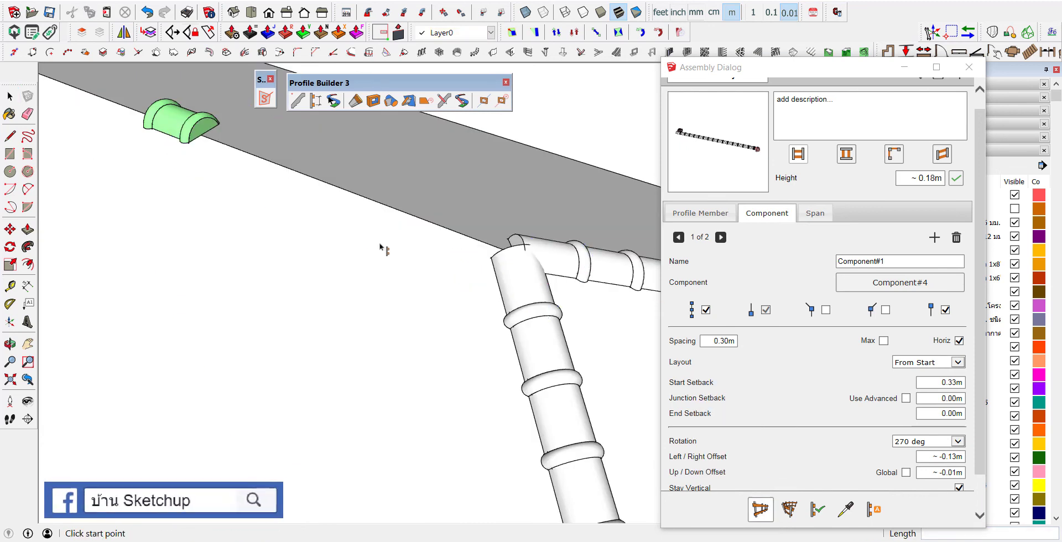
{"action": "scroll", "coordinate": [205, 137], "scroll_direction": "up", "scroll_amount": 2}
{"action": "scroll", "coordinate": [210, 137], "scroll_direction": "up", "scroll_amount": 2}
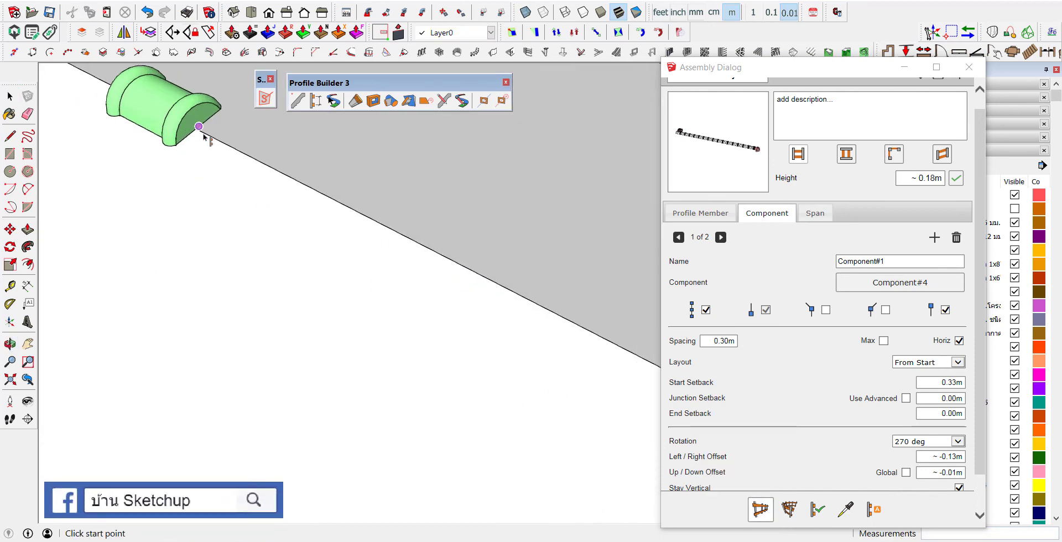
{"action": "scroll", "coordinate": [201, 133], "scroll_direction": "up", "scroll_amount": 2}
{"action": "scroll", "coordinate": [186, 129], "scroll_direction": "up", "scroll_amount": 1}
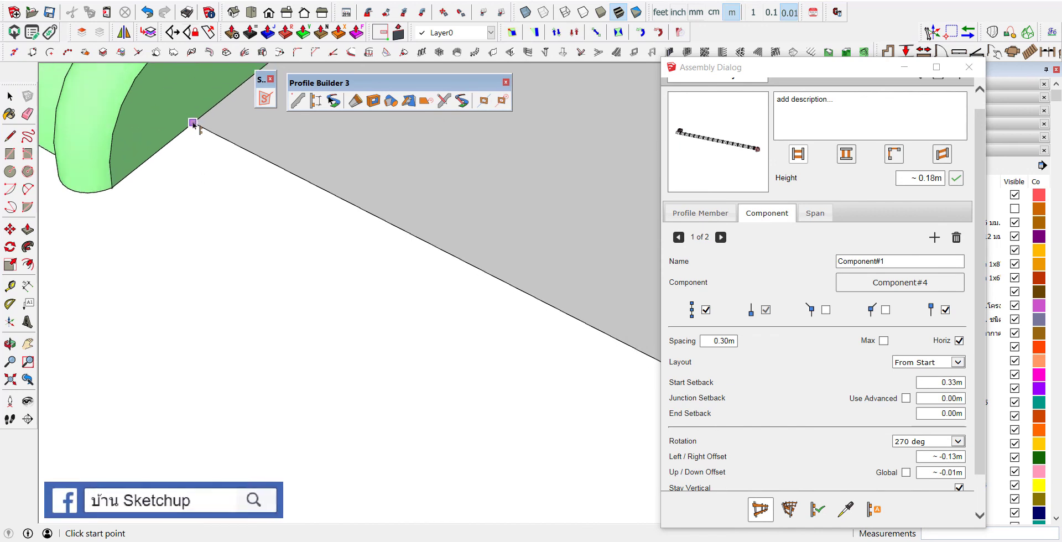
{"action": "middle_click_drag", "start_coordinate": [192, 123], "coordinate": [170, 177]}
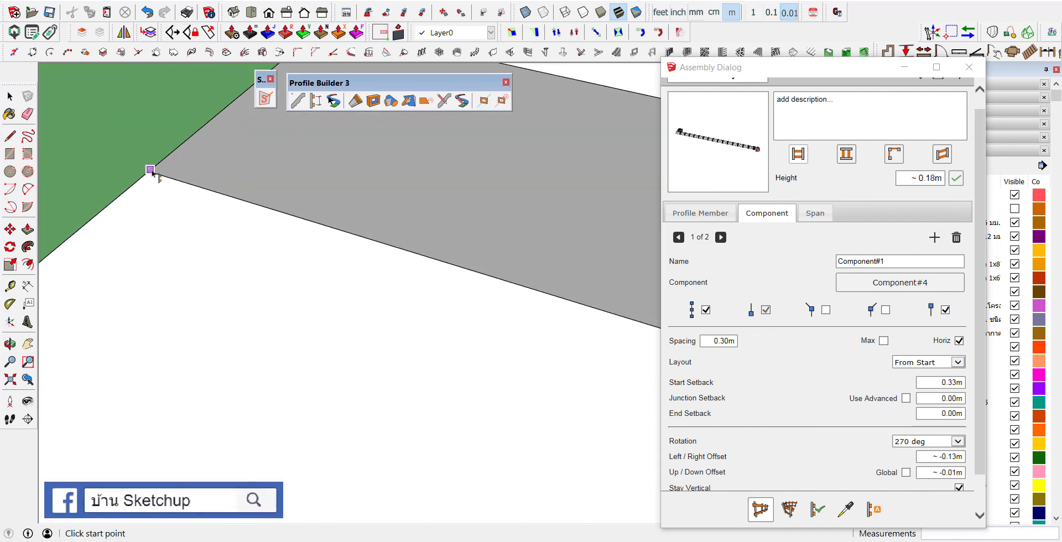
{"action": "left_click", "coordinate": [151, 170]}
Step: End the run at the hip junction and select the new ridge tile run
{"action": "scroll", "coordinate": [160, 171], "scroll_direction": "down", "scroll_amount": 2}
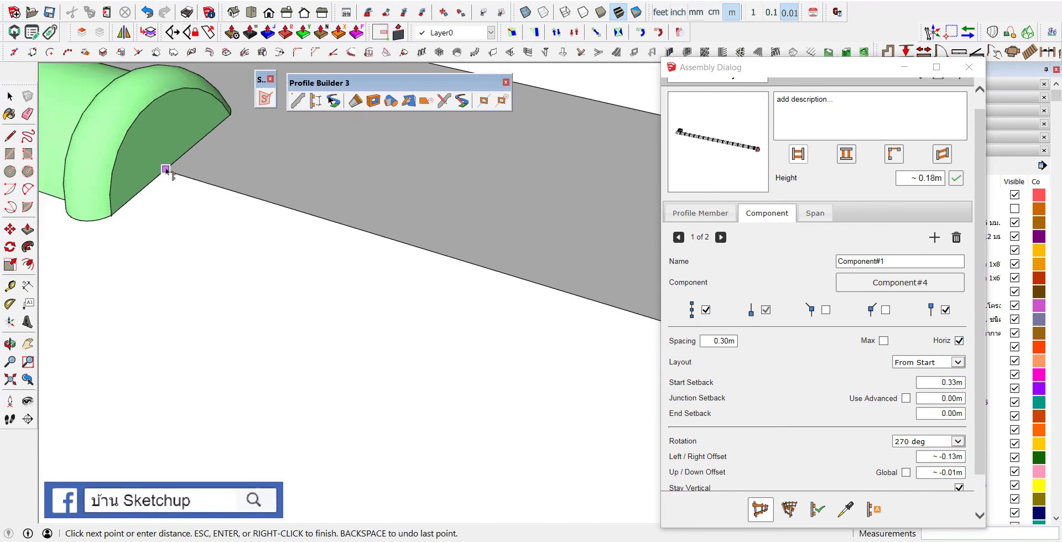
{"action": "scroll", "coordinate": [188, 180], "scroll_direction": "down", "scroll_amount": 2}
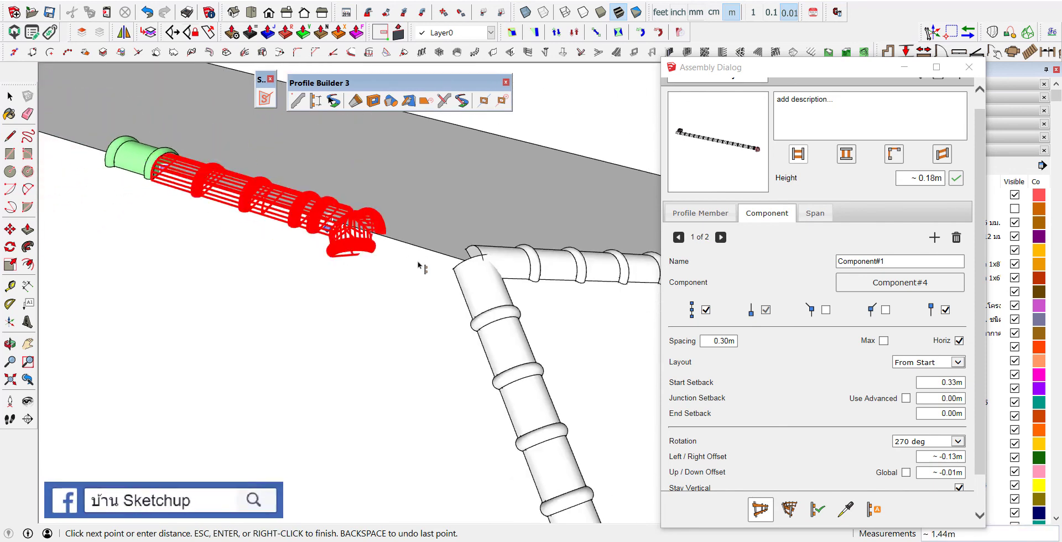
{"action": "scroll", "coordinate": [451, 264], "scroll_direction": "up", "scroll_amount": 2}
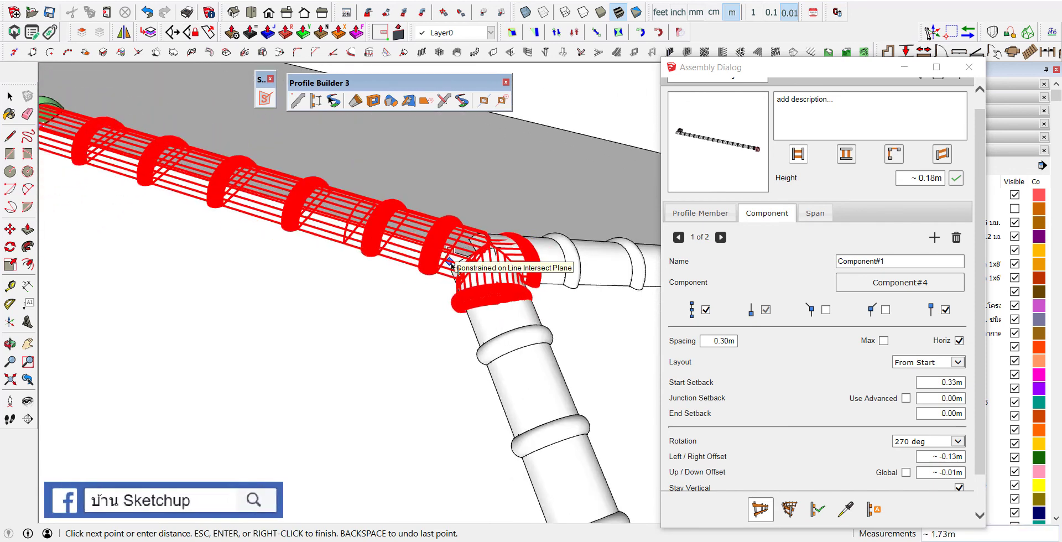
{"action": "left_click", "coordinate": [452, 267]}
{"action": "key", "text": "Return"}
{"action": "scroll", "coordinate": [475, 233], "scroll_direction": "down", "scroll_amount": 2}
{"action": "middle_click_drag", "start_coordinate": [476, 233], "coordinate": [372, 216]}
{"action": "left_click", "coordinate": [372, 215]}
{"action": "scroll", "coordinate": [403, 205], "scroll_direction": "down", "scroll_amount": 2}
{"action": "scroll", "coordinate": [403, 205], "scroll_direction": "down", "scroll_amount": 2}
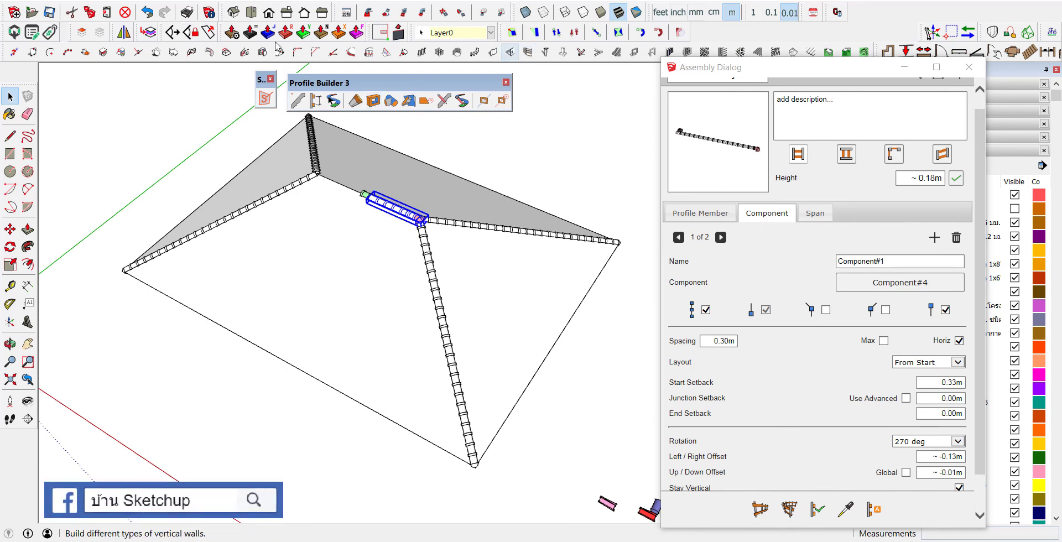
Step: Mirror the new ridge tile run to the ridge's other end, keeping the original
{"action": "left_click", "coordinate": [123, 32]}
{"action": "scroll", "coordinate": [415, 190], "scroll_direction": "down", "scroll_amount": 1}
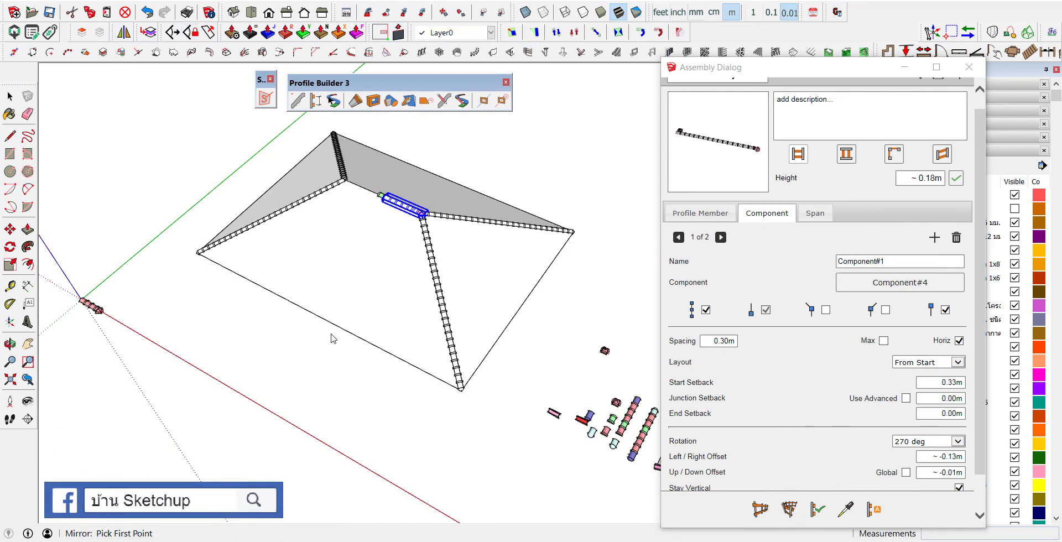
{"action": "left_click", "coordinate": [306, 359]}
{"action": "left_click", "coordinate": [576, 298]}
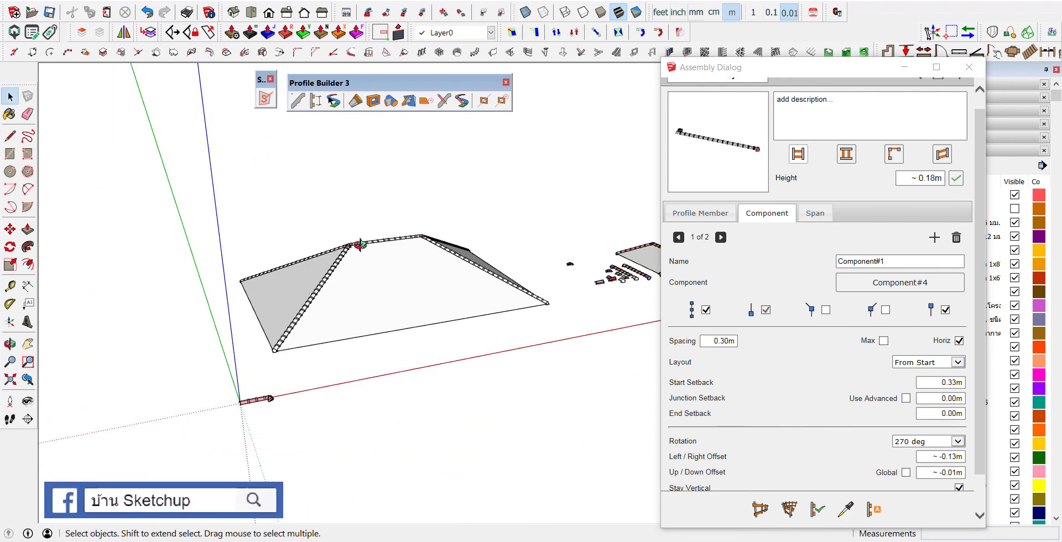
{"action": "mouse_move", "coordinate": [390, 208]}
{"action": "middle_mouse_down"}
{"action": "mouse_move", "coordinate": [448, 407]}
{"action": "mouse_move", "coordinate": [325, 395]}
{"action": "mouse_move", "coordinate": [334, 421]}
{"action": "middle_mouse_up"}
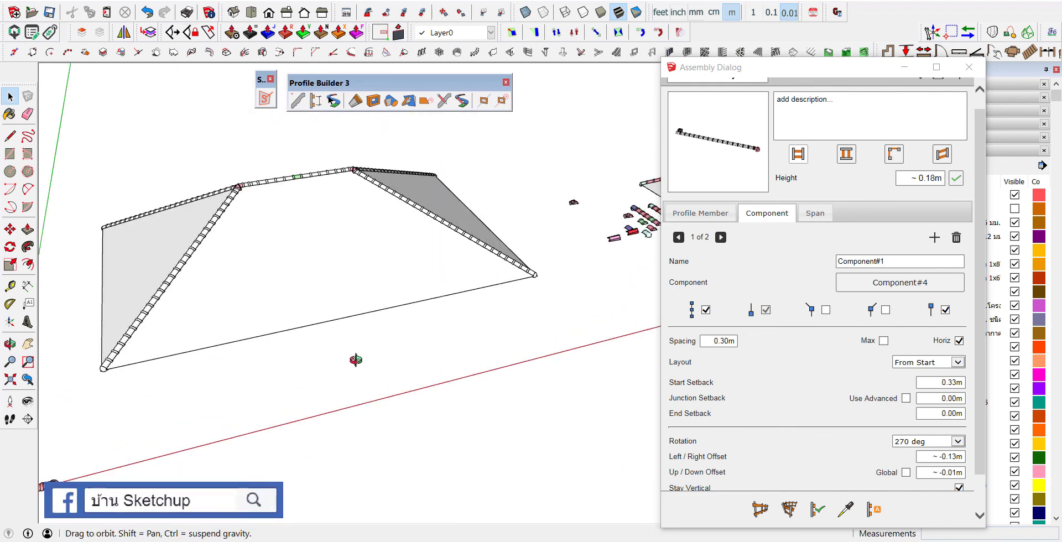
Step: Sample the plain hip tile assembly and draw a test run beside the origin
{"action": "left_click", "coordinate": [845, 510]}
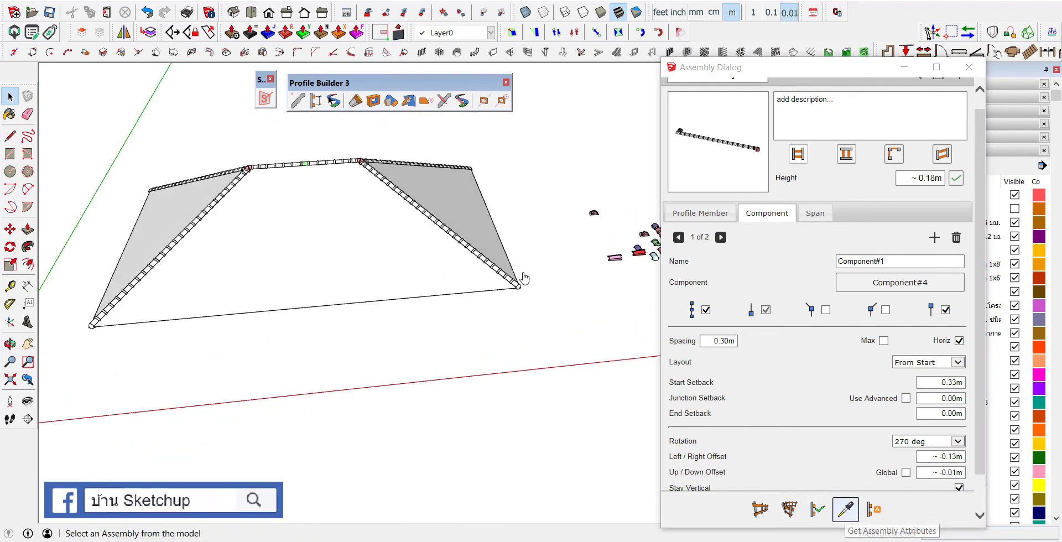
{"action": "left_click", "coordinate": [469, 251]}
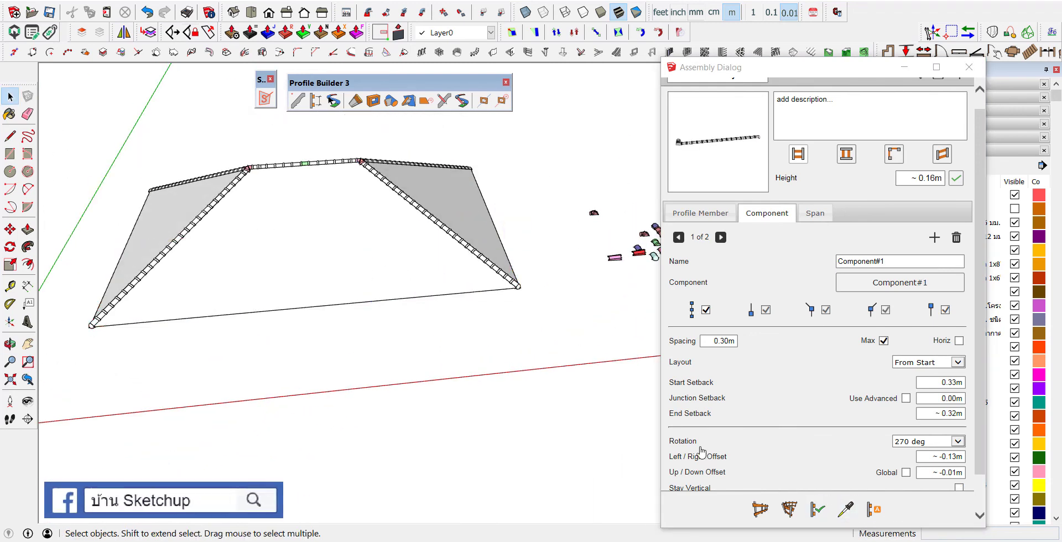
{"action": "left_click", "coordinate": [758, 517]}
{"action": "scroll", "coordinate": [358, 369], "scroll_direction": "down", "scroll_amount": 3}
{"action": "scroll", "coordinate": [147, 375], "scroll_direction": "up", "scroll_amount": 2}
{"action": "scroll", "coordinate": [138, 379], "scroll_direction": "up", "scroll_amount": 3}
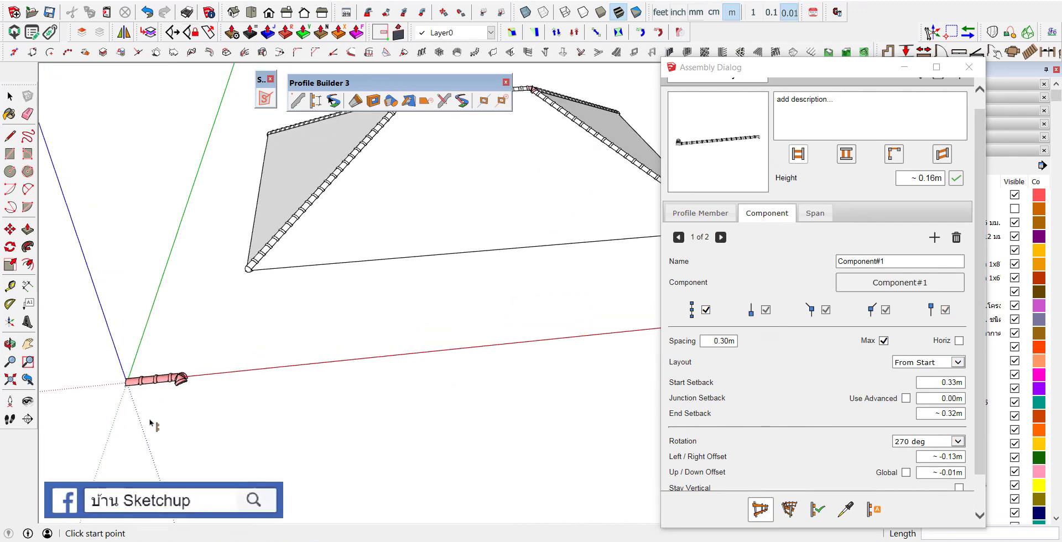
{"action": "left_click", "coordinate": [126, 381]}
{"action": "left_click", "coordinate": [284, 410]}
{"action": "key", "text": "Return"}
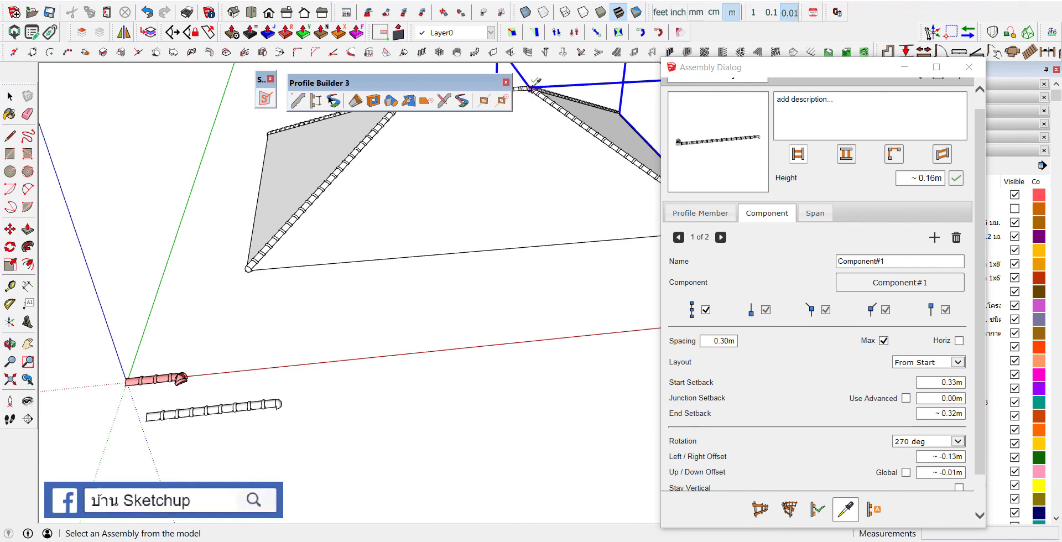
Step: Draw a second test run with the end-capped ridge assembly, then cancel saving the assembly
{"action": "left_click", "coordinate": [533, 84]}
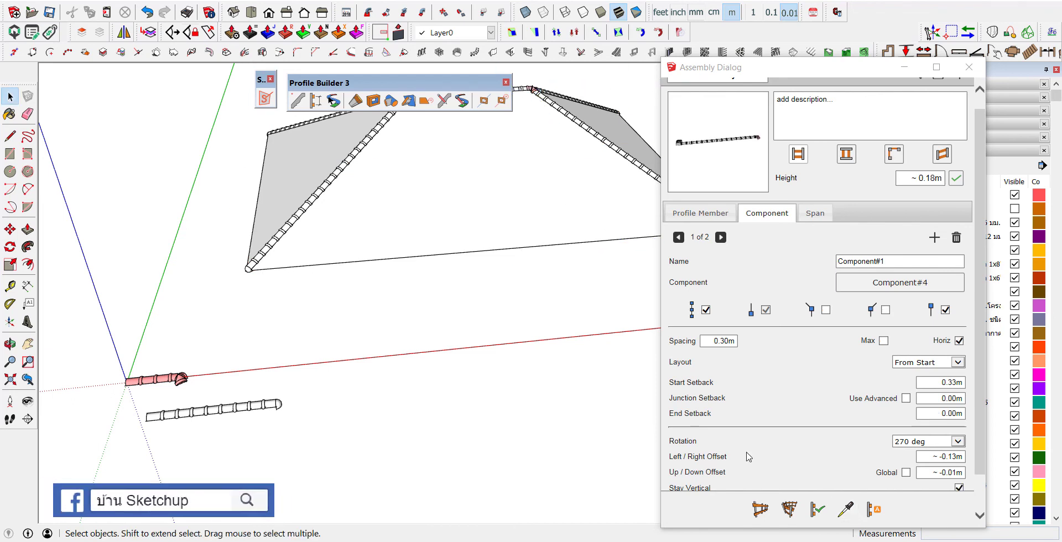
{"action": "left_click", "coordinate": [760, 508]}
{"action": "left_click", "coordinate": [151, 437]}
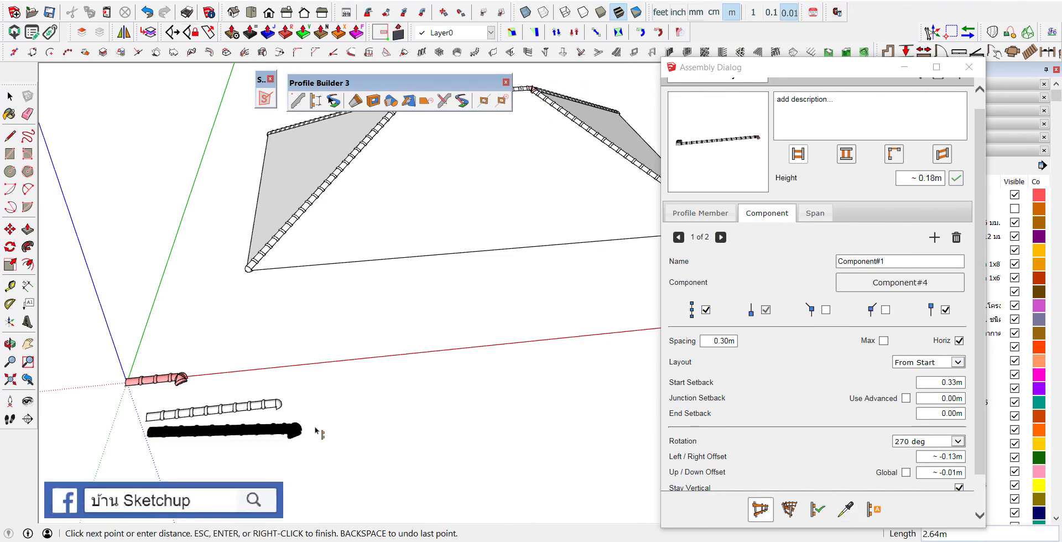
{"action": "left_click", "coordinate": [347, 422]}
{"action": "key", "text": "Return"}
{"action": "mouse_move", "coordinate": [347, 421]}
{"action": "middle_mouse_down"}
{"action": "mouse_move", "coordinate": [394, 348]}
{"action": "mouse_move", "coordinate": [196, 407]}
{"action": "mouse_move", "coordinate": [236, 357]}
{"action": "middle_mouse_up"}
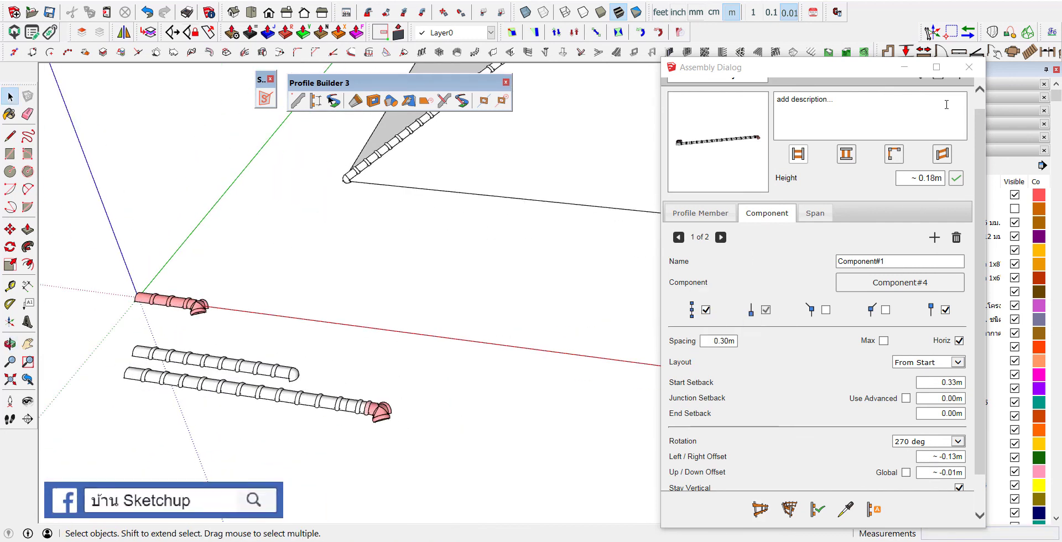
{"action": "scroll", "coordinate": [923, 166], "scroll_direction": "up", "scroll_amount": 1}
{"action": "left_click", "coordinate": [937, 89]}
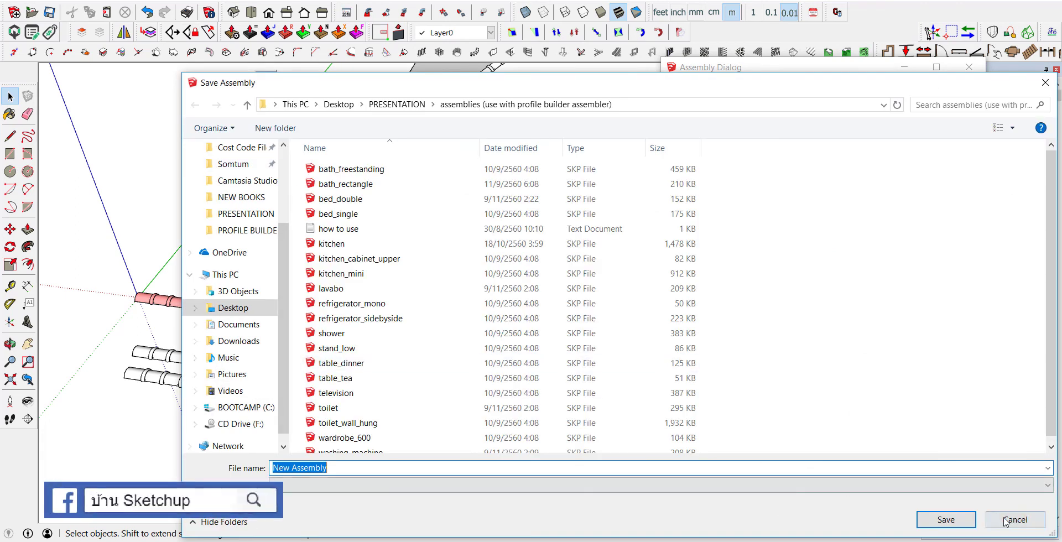
{"action": "left_click", "coordinate": [1015, 519]}
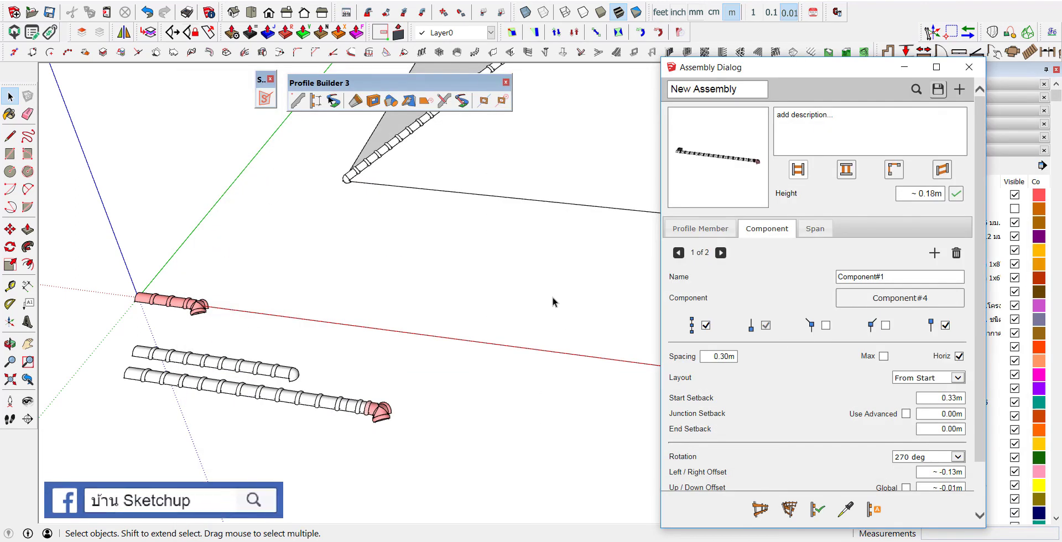